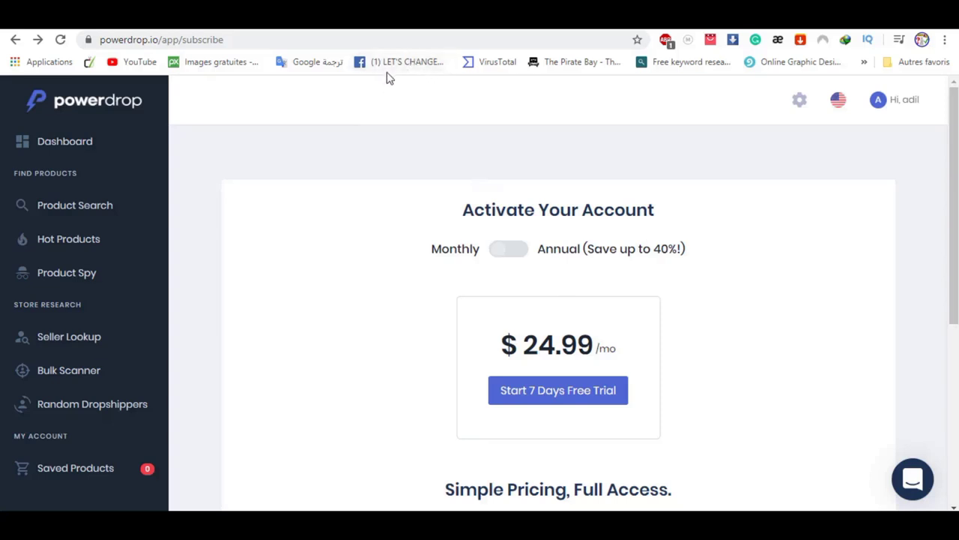
- View the Zik Analytics home page alongside the Powerdrop subscription pricing page
{"action": "left_click", "coordinate": [418, 29]}
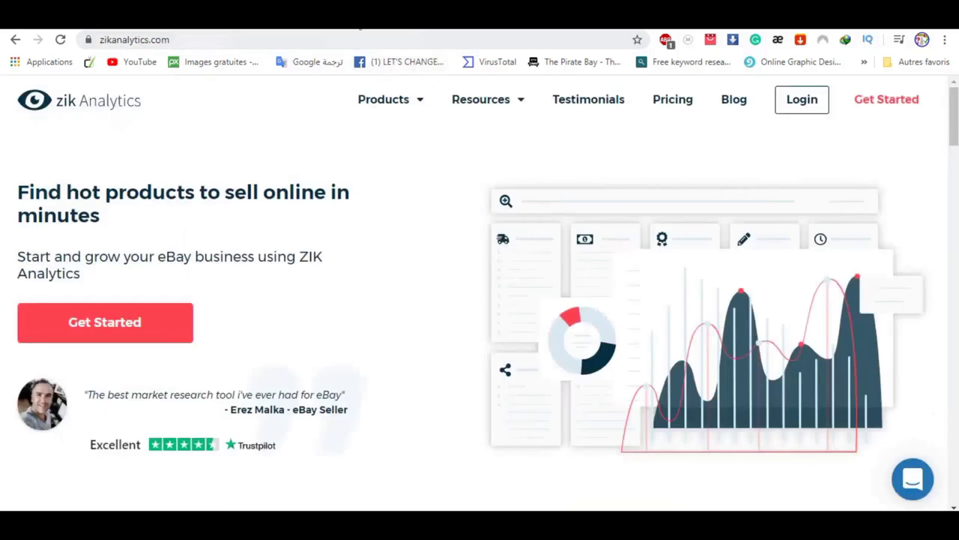
{"action": "left_click", "coordinate": [360, 28]}
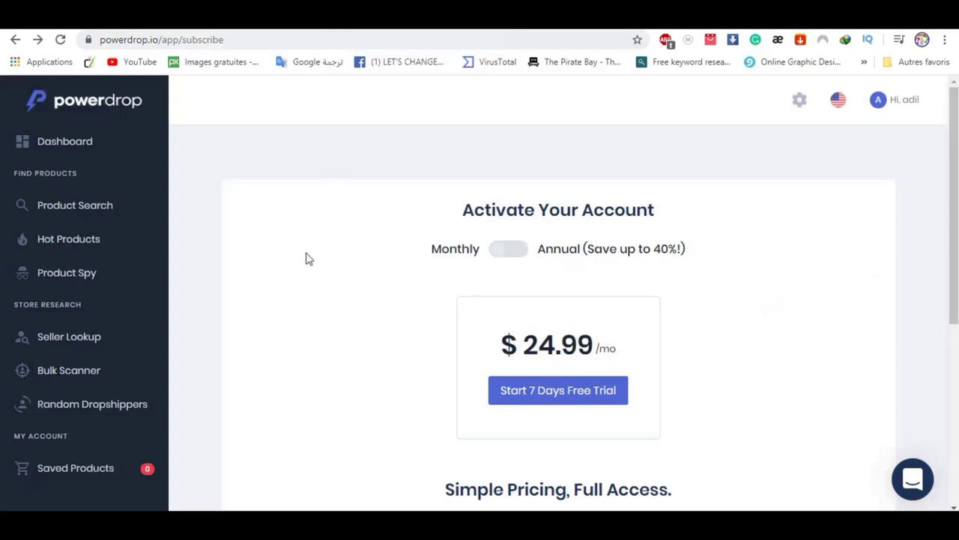
{"action": "scroll", "coordinate": [318, 243], "scroll_direction": "down", "scroll_amount": 1}
{"action": "scroll", "coordinate": [326, 236], "scroll_direction": "up", "scroll_amount": 1}
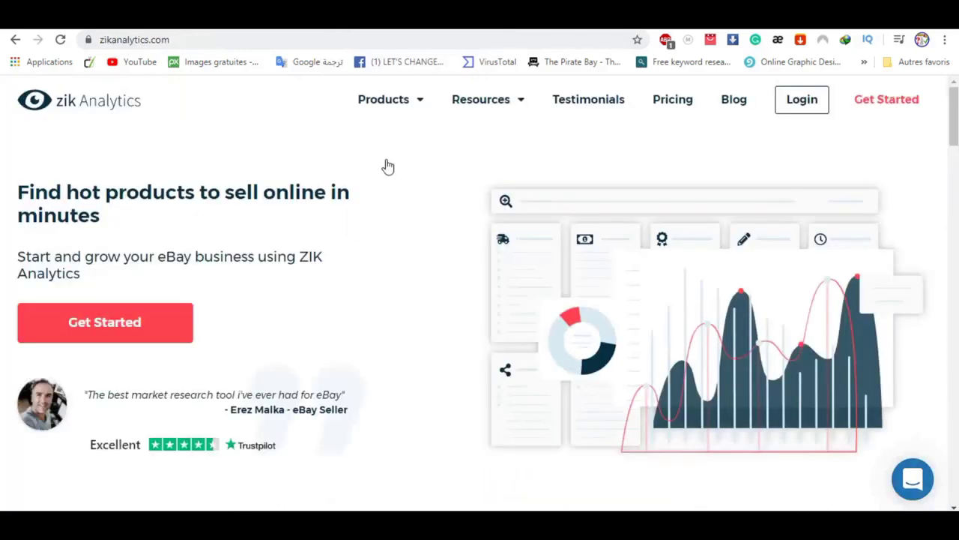
{"action": "mouse_move", "coordinate": [383, 99]}
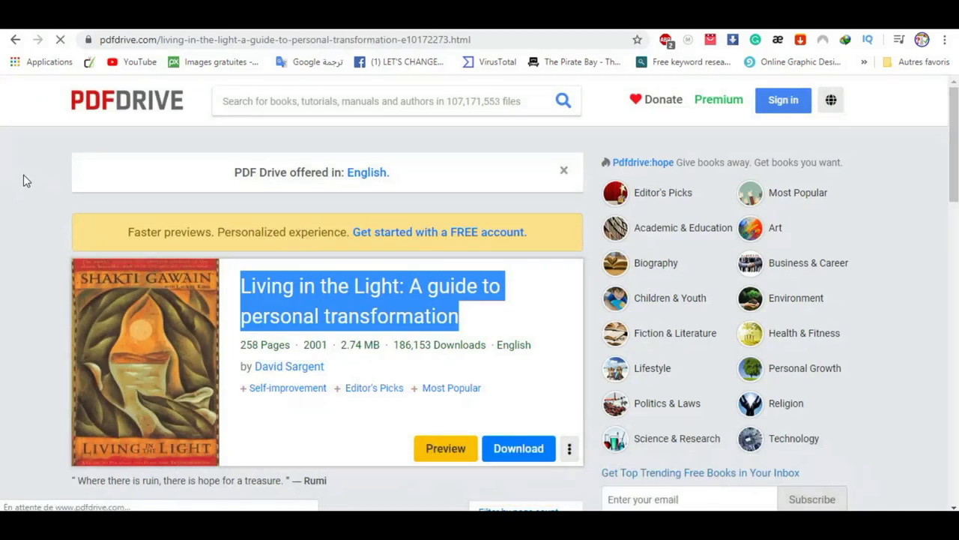
- Examine the Best Books of the Week list on the PDF Drive home page
{"action": "scroll", "coordinate": [7, 319], "scroll_direction": "down", "scroll_amount": 5}
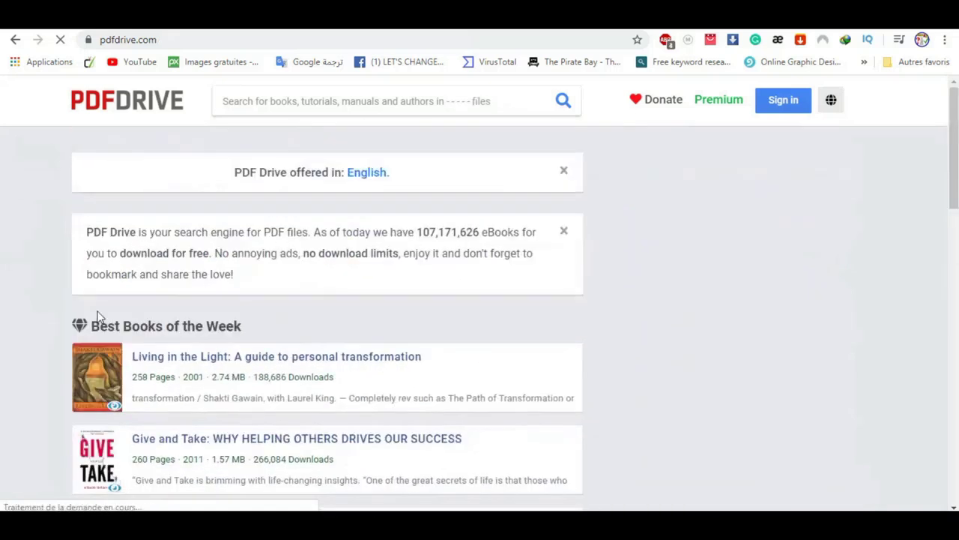
{"action": "left_click_drag", "start_coordinate": [267, 332], "coordinate": [6, 321]}
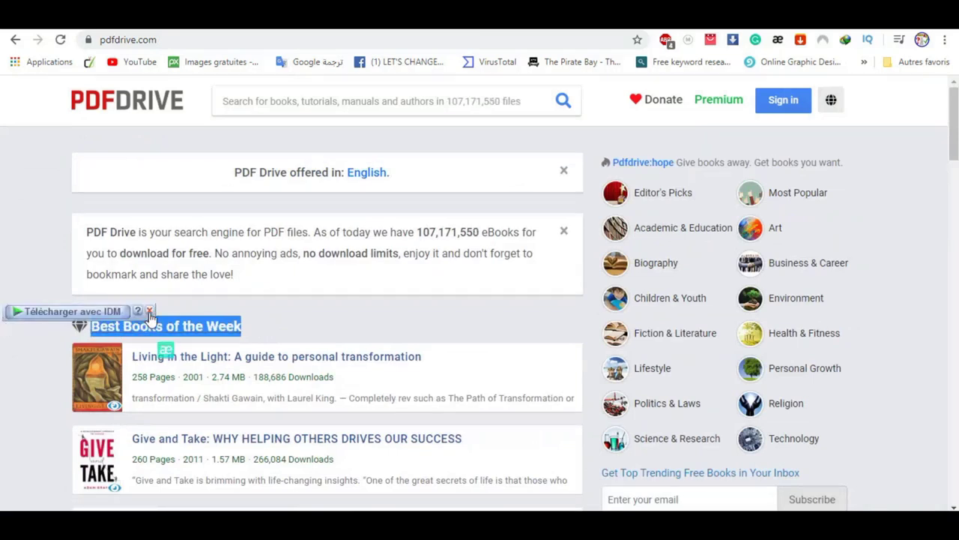
{"action": "left_click", "coordinate": [63, 345]}
{"action": "scroll", "coordinate": [94, 372], "scroll_direction": "down", "scroll_amount": 1}
{"action": "mouse_move", "coordinate": [189, 421]}
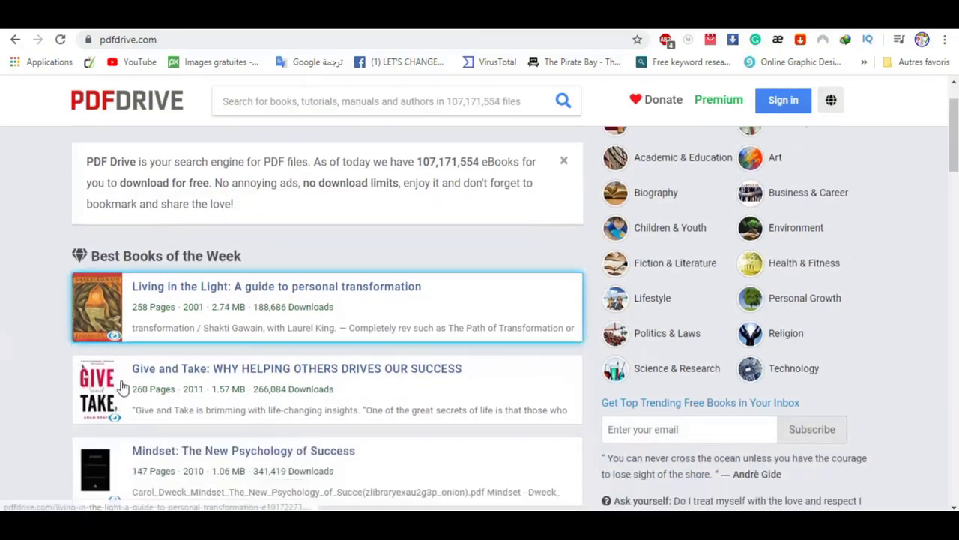
{"action": "scroll", "coordinate": [270, 455], "scroll_direction": "down", "scroll_amount": 4}
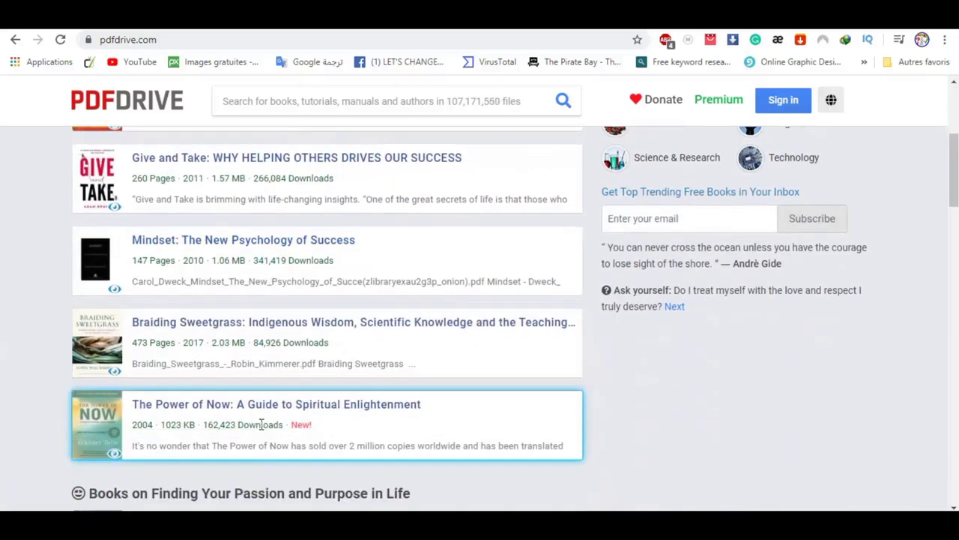
{"action": "scroll", "coordinate": [259, 431], "scroll_direction": "down", "scroll_amount": 1}
{"action": "scroll", "coordinate": [255, 428], "scroll_direction": "up", "scroll_amount": 4}
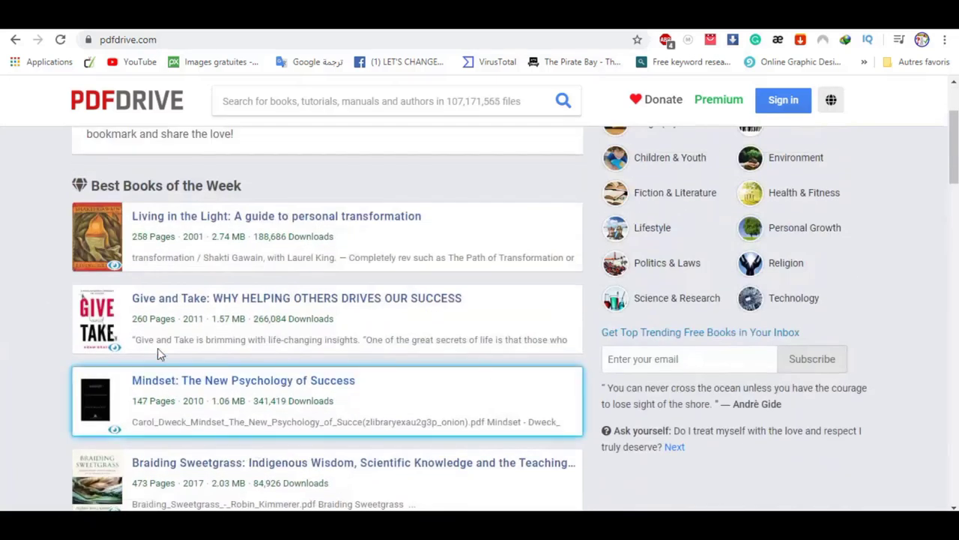
- Open the book "Living in the Light: A guide to personal transformation" in a new tab
{"action": "right_click", "coordinate": [176, 220]}
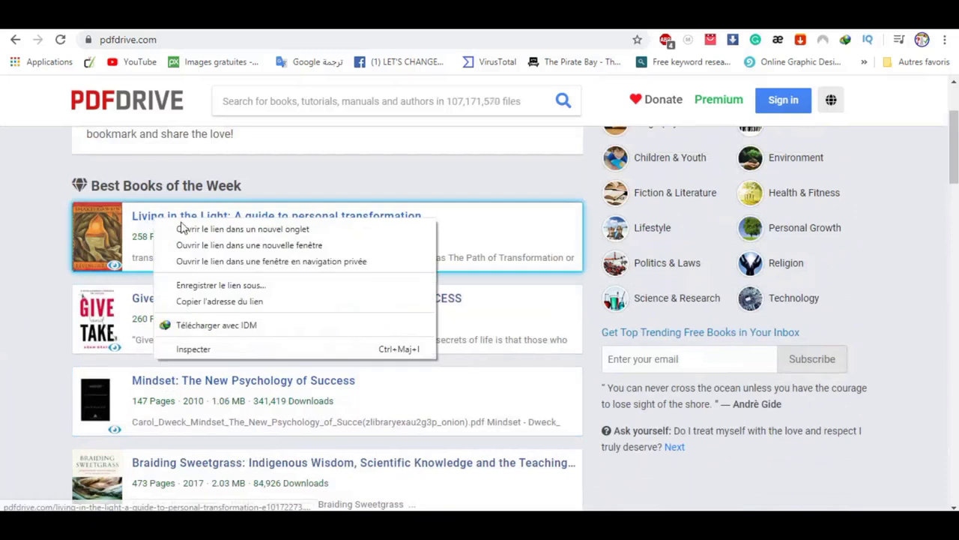
{"action": "left_click", "coordinate": [187, 230]}
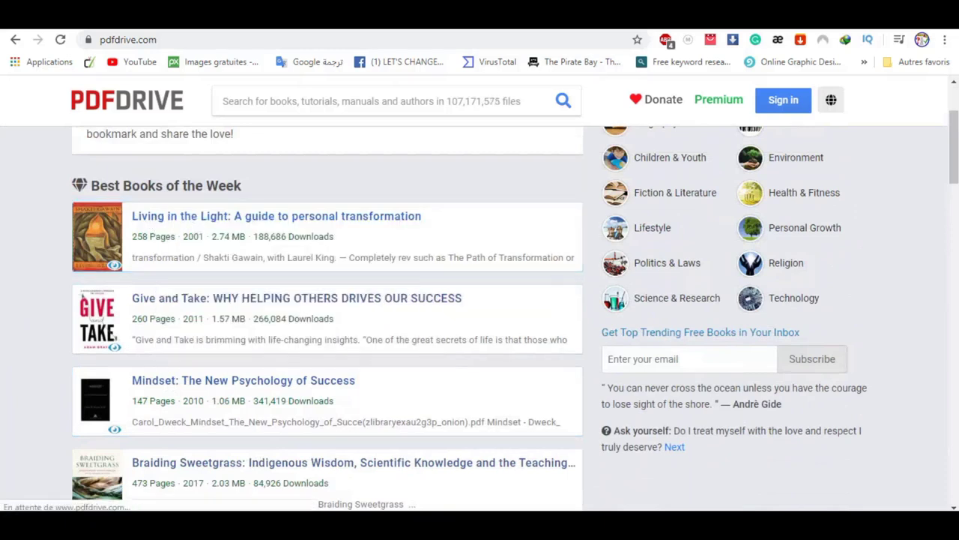
{"action": "left_click", "coordinate": [225, 215]}
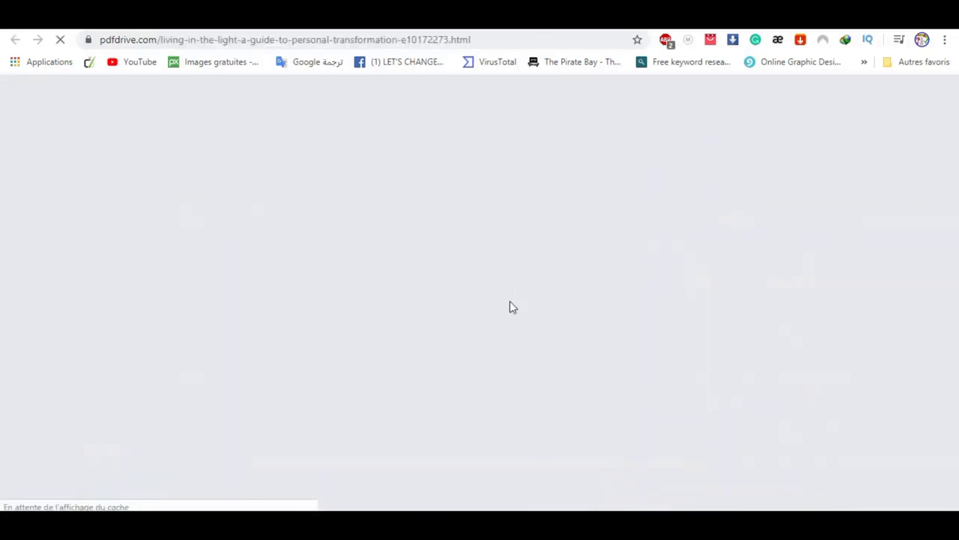
{"action": "scroll", "coordinate": [488, 321], "scroll_direction": "down", "scroll_amount": 1}
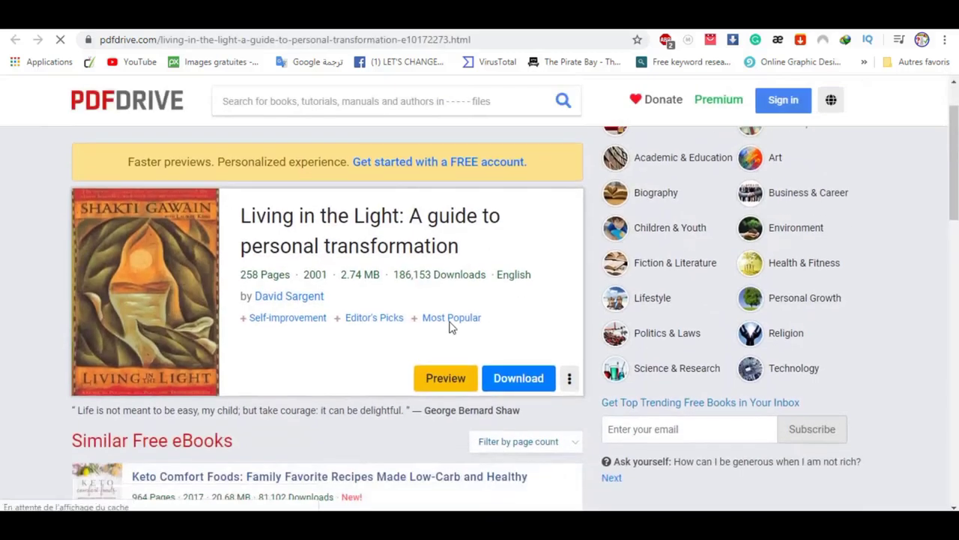
- Download the book's PDF, keeping the existing-file option for the duplicate link, and dismiss the download window
{"action": "left_click", "coordinate": [529, 388]}
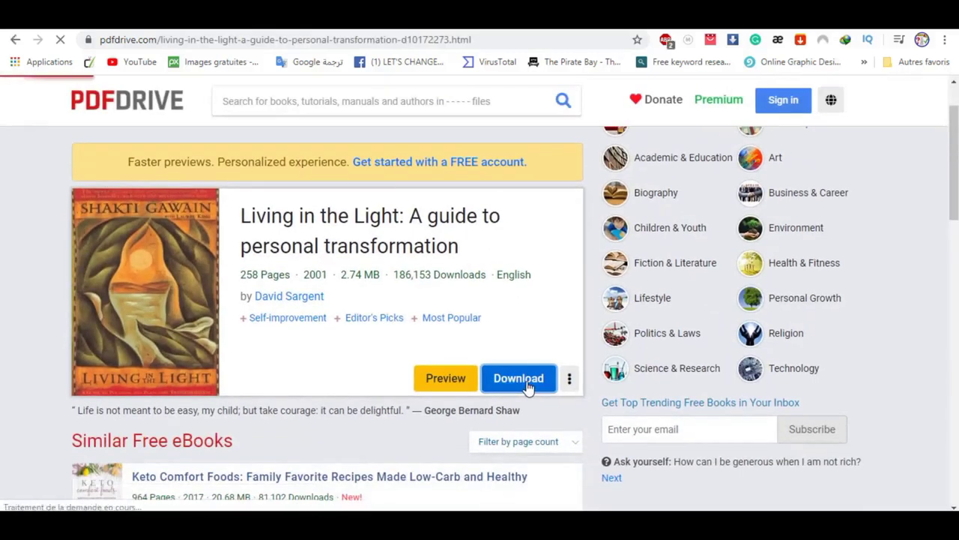
{"action": "scroll", "coordinate": [366, 277], "scroll_direction": "down", "scroll_amount": 2}
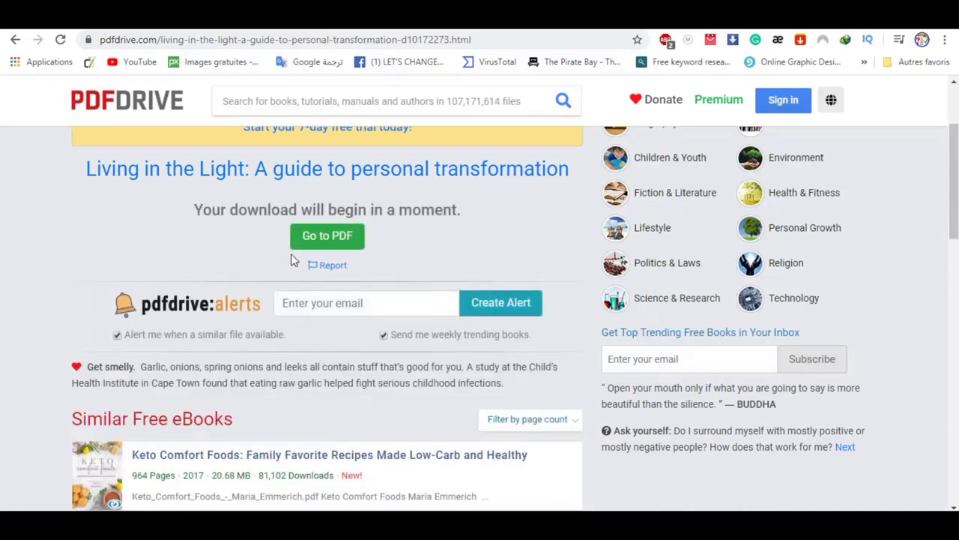
{"action": "left_click", "coordinate": [334, 236]}
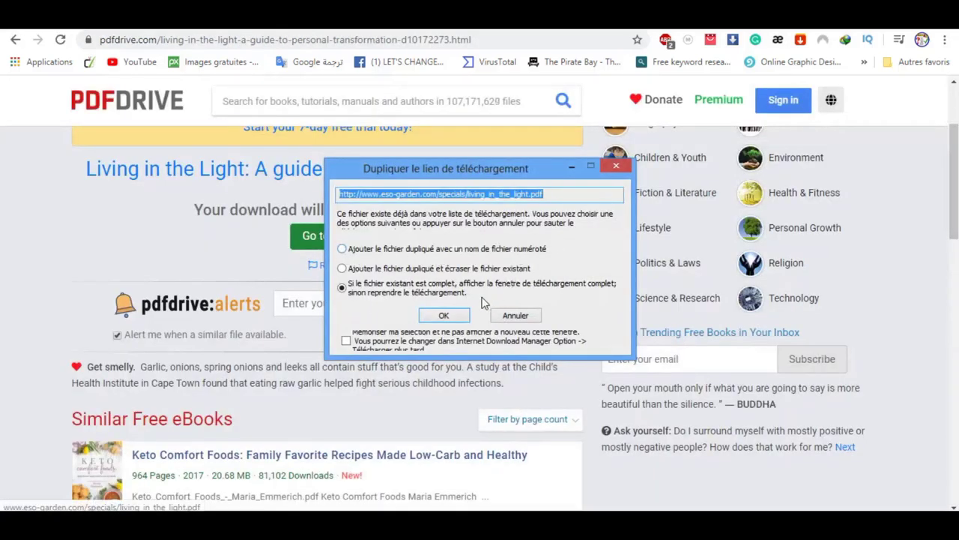
{"action": "left_click", "coordinate": [470, 317]}
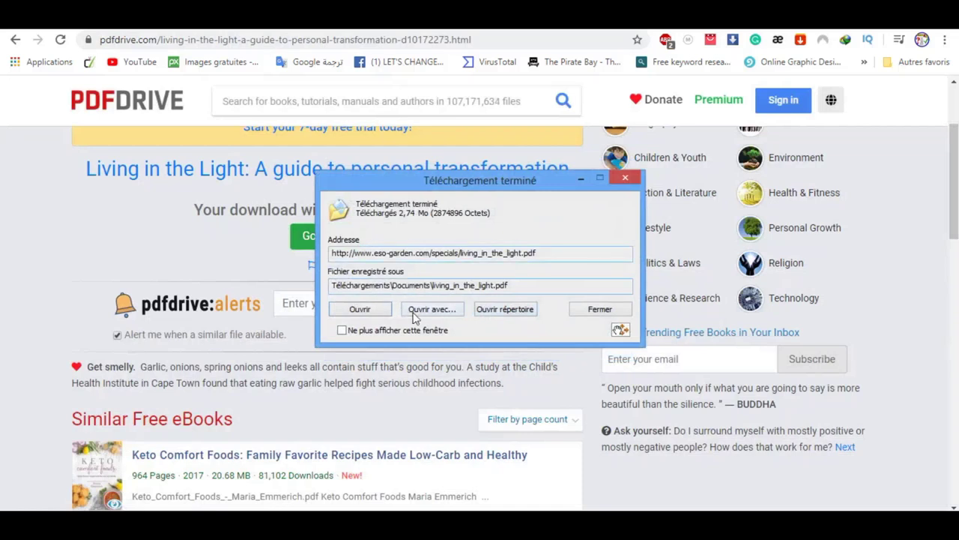
{"action": "left_click", "coordinate": [625, 179]}
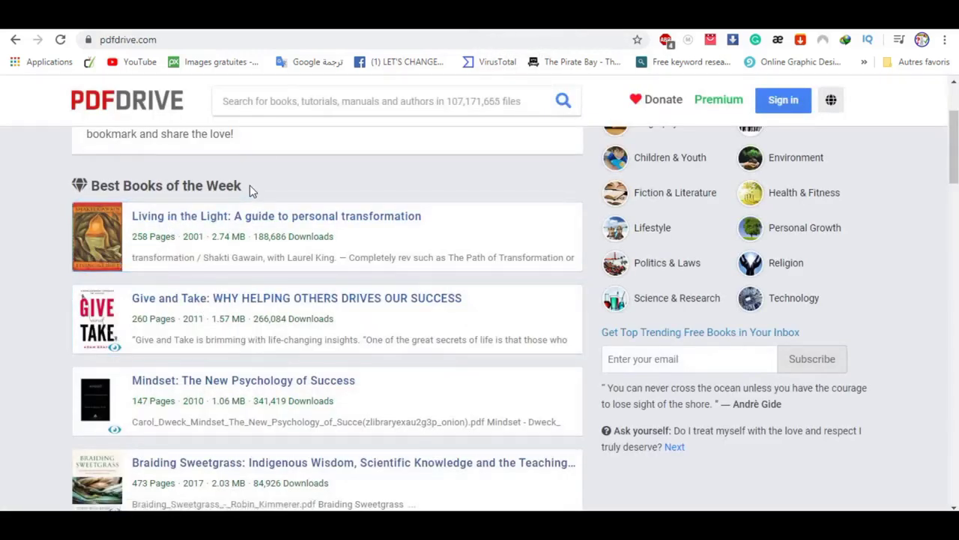
- Examine the themed book categories on the PDF Drive home page, from Best Books of the Week to the motivational books, and its search field
{"action": "left_click_drag", "start_coordinate": [250, 185], "coordinate": [88, 184]}
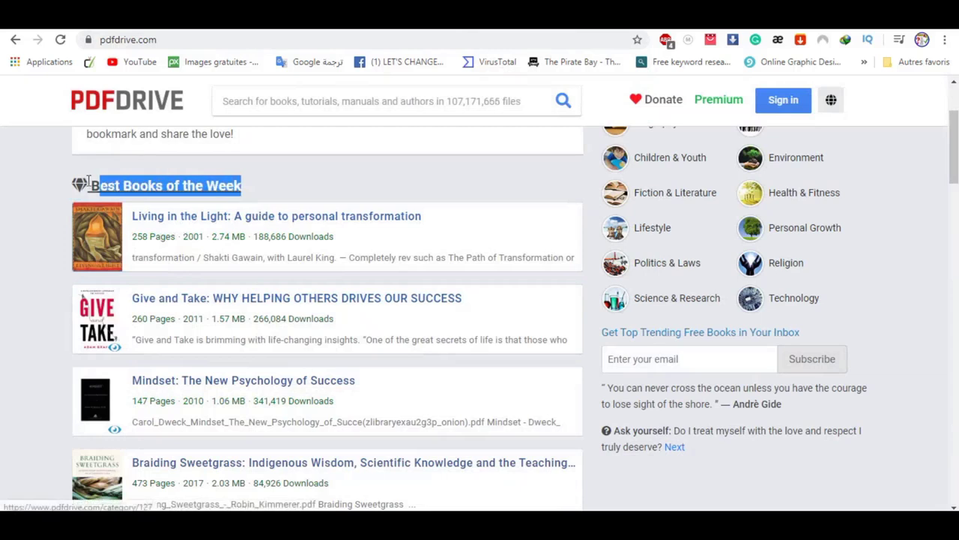
{"action": "left_click", "coordinate": [28, 202]}
{"action": "scroll", "coordinate": [128, 346], "scroll_direction": "down", "scroll_amount": 1}
{"action": "scroll", "coordinate": [129, 346], "scroll_direction": "down", "scroll_amount": 10}
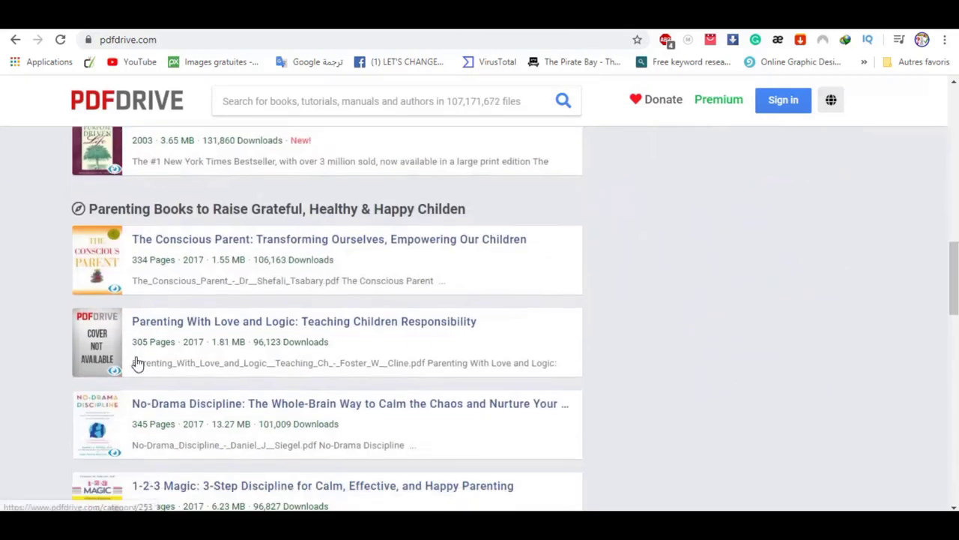
{"action": "scroll", "coordinate": [140, 287], "scroll_direction": "up", "scroll_amount": 1}
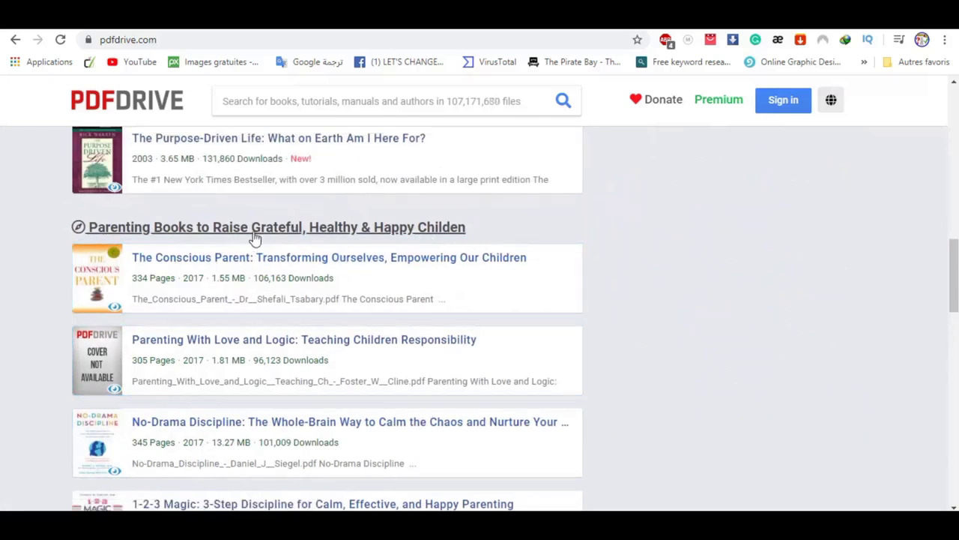
{"action": "scroll", "coordinate": [21, 306], "scroll_direction": "down", "scroll_amount": 7}
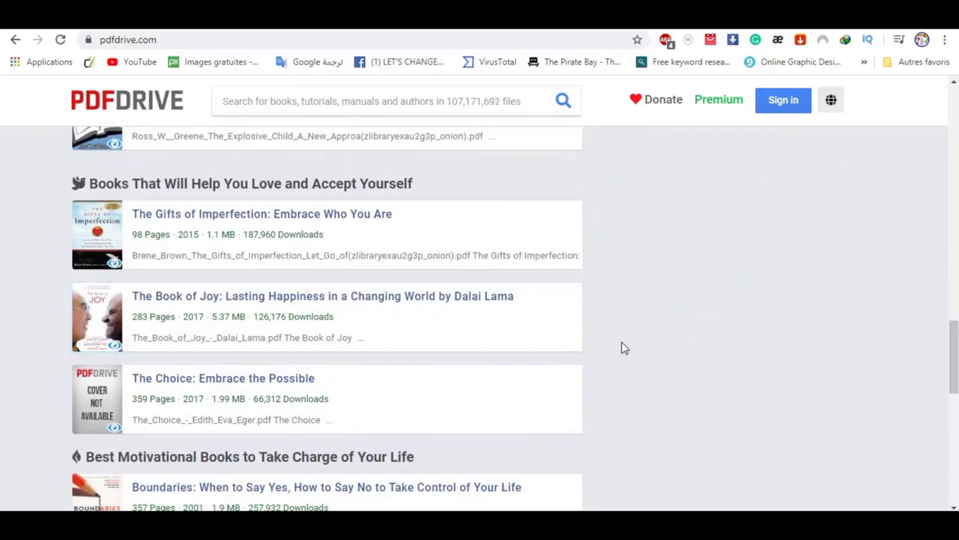
{"action": "scroll", "coordinate": [622, 350], "scroll_direction": "down", "scroll_amount": 2}
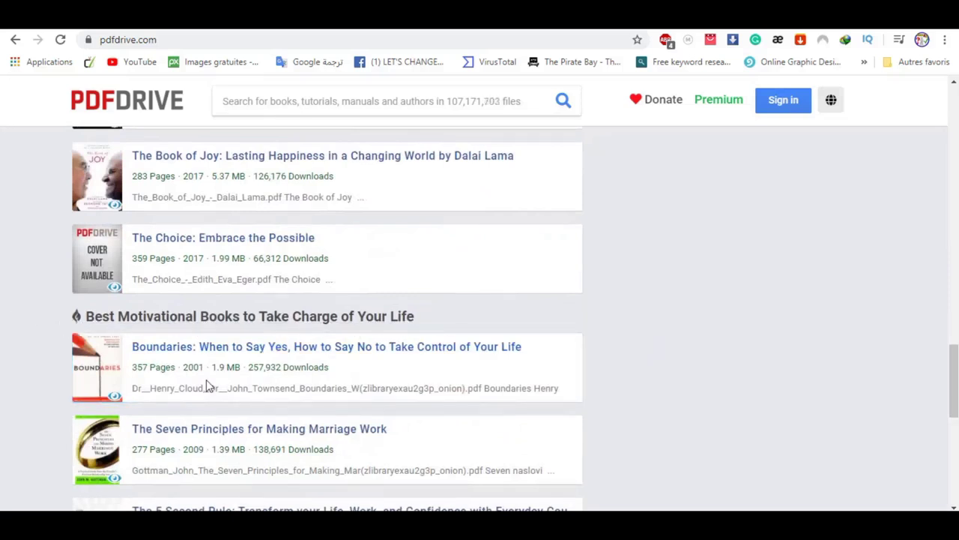
{"action": "scroll", "coordinate": [385, 430], "scroll_direction": "down", "scroll_amount": 3}
{"action": "scroll", "coordinate": [487, 420], "scroll_direction": "up", "scroll_amount": 6}
{"action": "scroll", "coordinate": [485, 418], "scroll_direction": "up", "scroll_amount": 15}
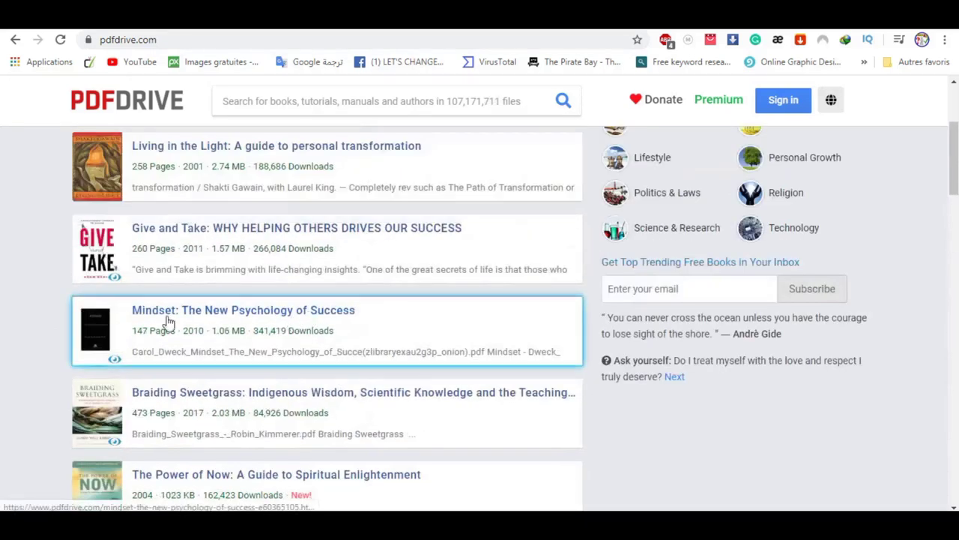
{"action": "scroll", "coordinate": [4, 366], "scroll_direction": "up", "scroll_amount": 2}
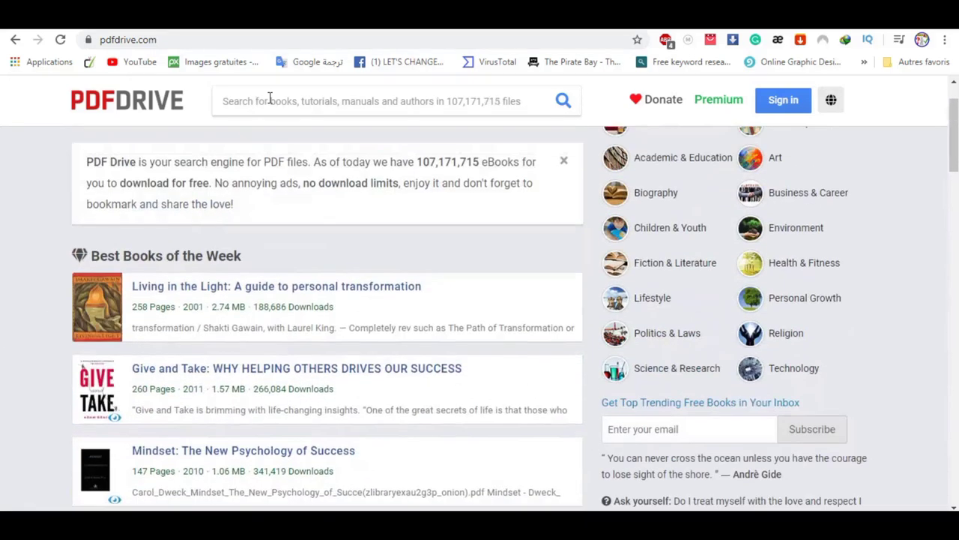
{"action": "left_click", "coordinate": [263, 105]}
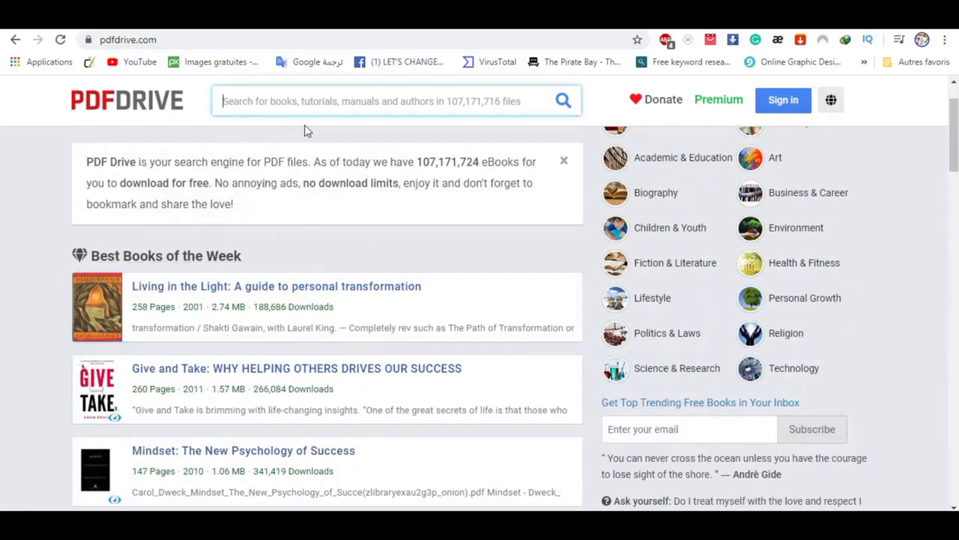
{"action": "key", "text": "Return"}
- Copy the title text "Living in the Light" from its PDF Drive page and search eBay for it
{"action": "left_click", "coordinate": [431, 294]}
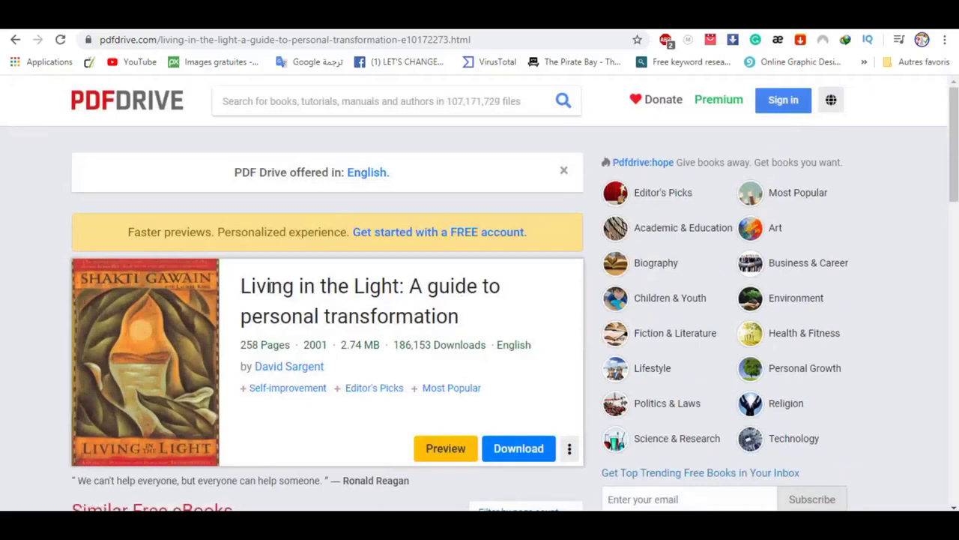
{"action": "left_click_drag", "start_coordinate": [270, 287], "coordinate": [402, 295]}
{"action": "key", "text": "ctrl+c"}
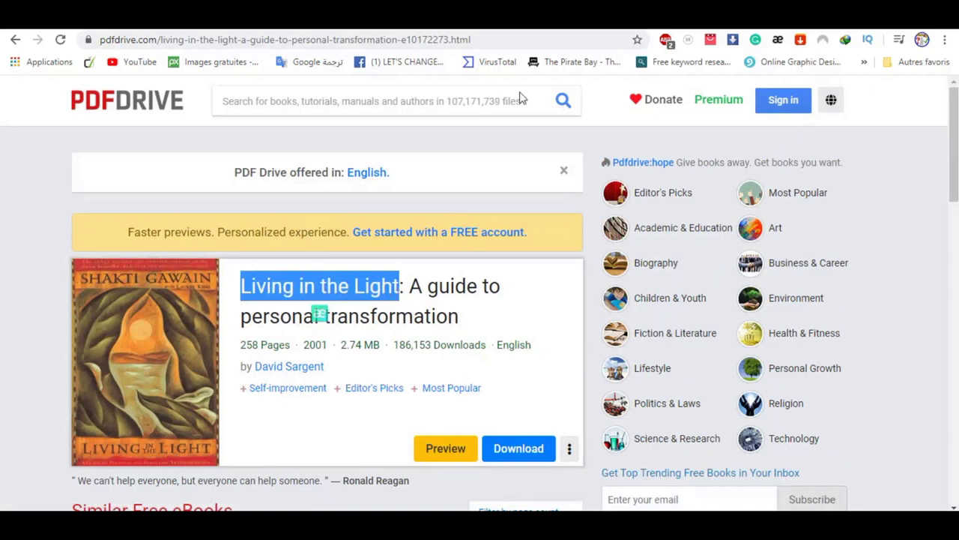
{"action": "key", "text": "ctrl+Tab"}
{"action": "left_click", "coordinate": [293, 130]}
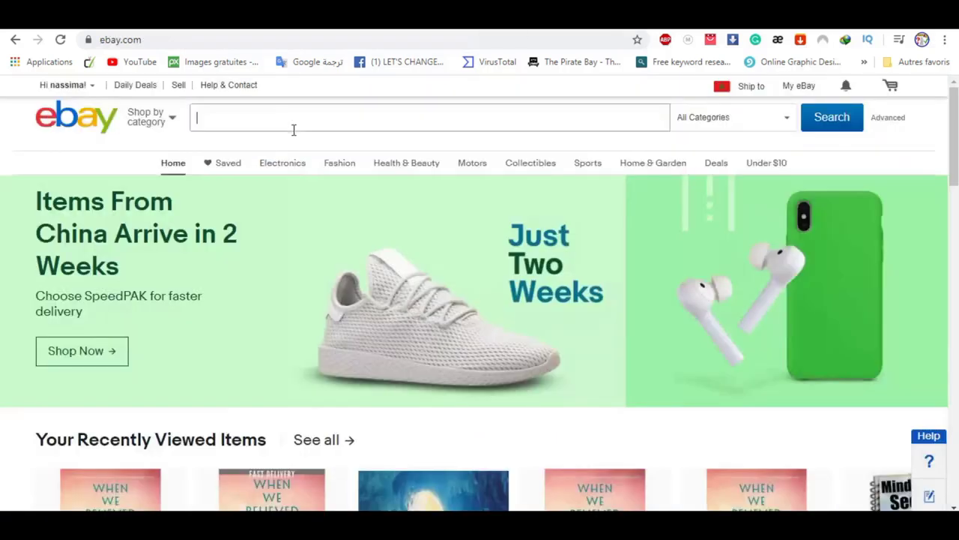
{"action": "key", "text": "ctrl+v"}
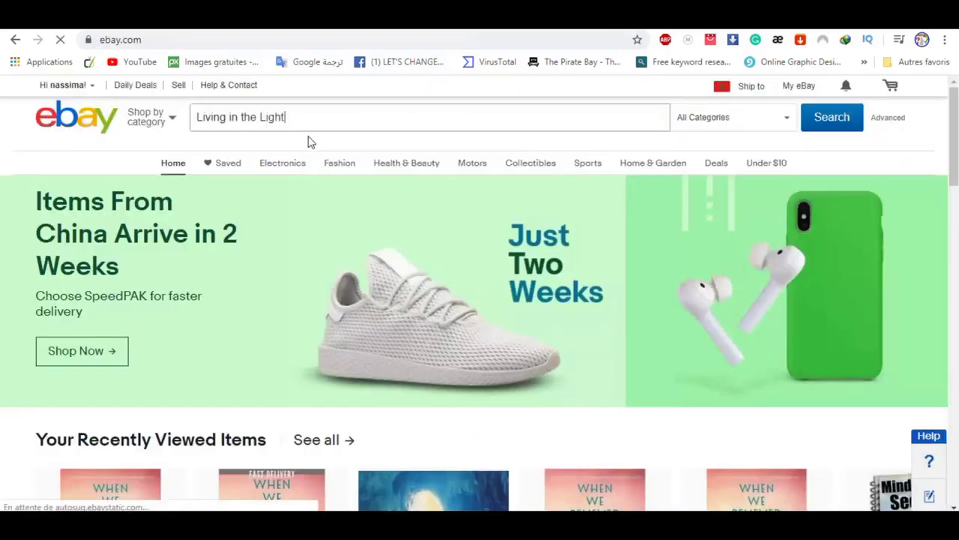
{"action": "key", "text": "Return"}
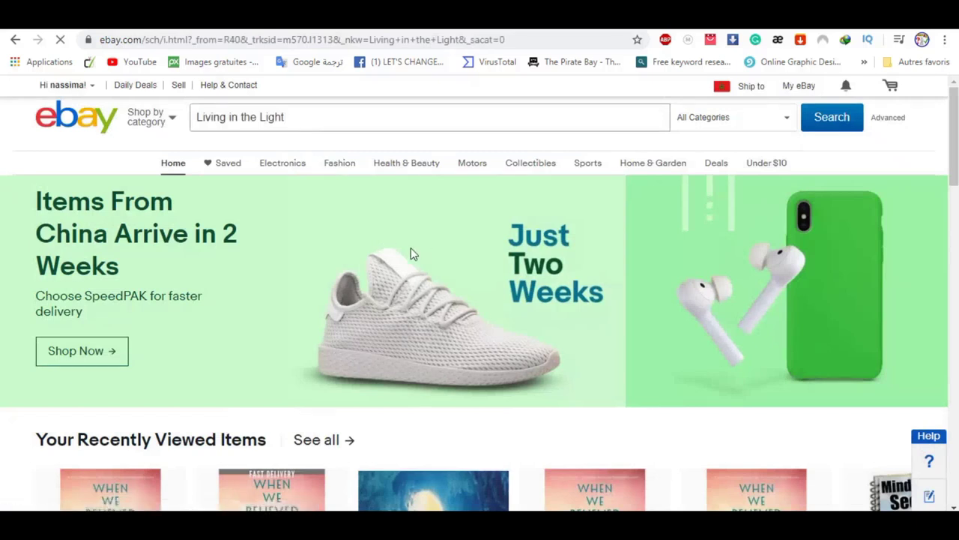
- Open the $0.99 "Living in the Light: A guide to personal transformation ebook-pdf book kindle" listing in a new tab
{"action": "scroll", "coordinate": [402, 261], "scroll_direction": "down", "scroll_amount": 2}
{"action": "scroll", "coordinate": [315, 292], "scroll_direction": "down", "scroll_amount": 6}
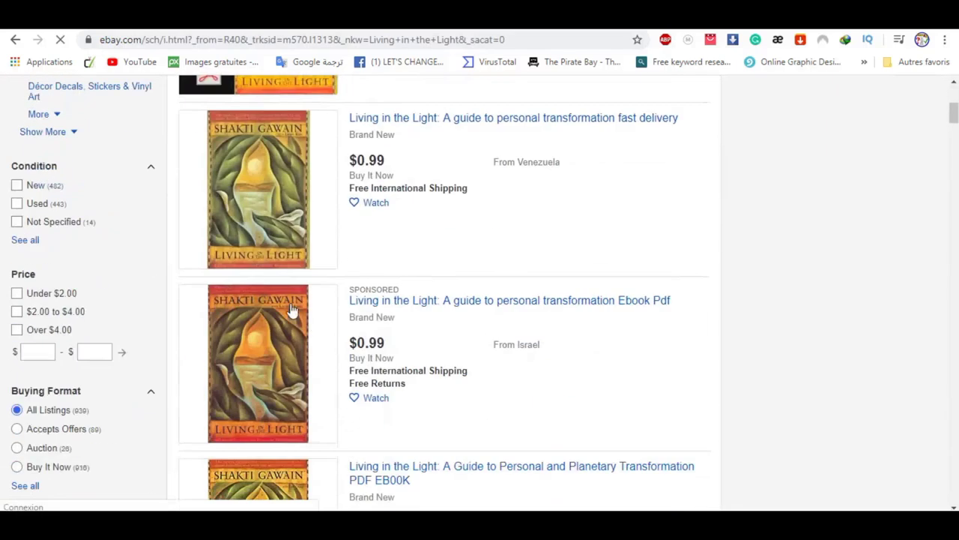
{"action": "scroll", "coordinate": [322, 315], "scroll_direction": "up", "scroll_amount": 4}
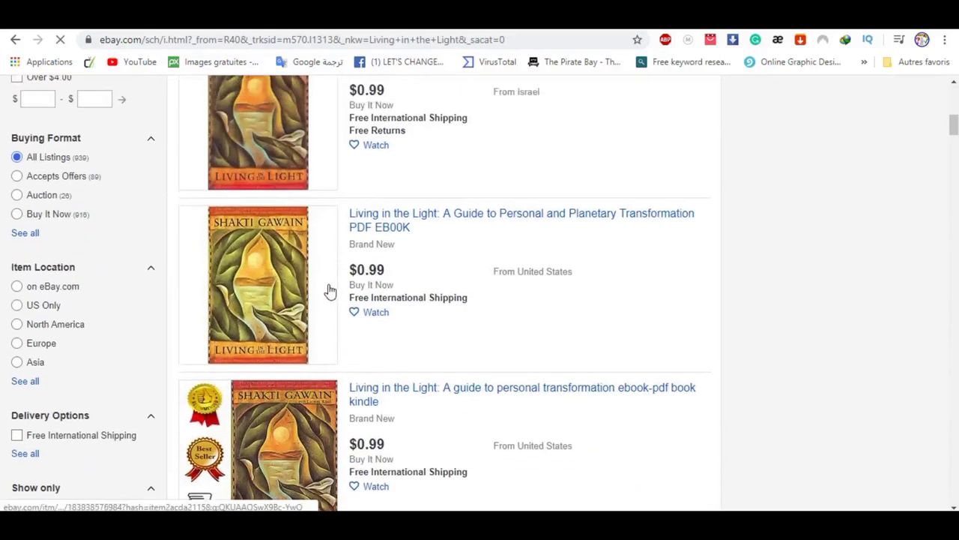
{"action": "scroll", "coordinate": [300, 322], "scroll_direction": "down", "scroll_amount": 6}
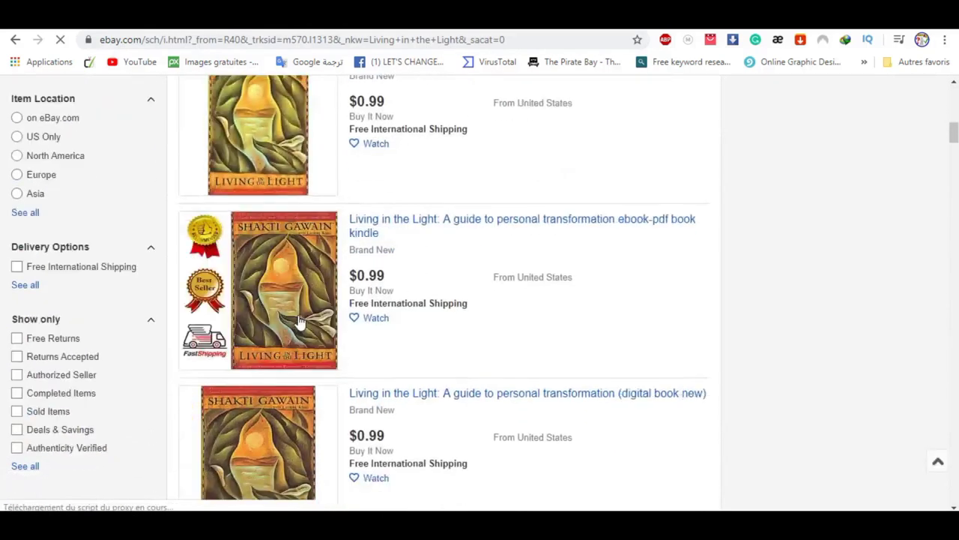
{"action": "right_click", "coordinate": [282, 259]}
{"action": "left_click", "coordinate": [306, 270]}
{"action": "scroll", "coordinate": [306, 275], "scroll_direction": "down", "scroll_amount": 2}
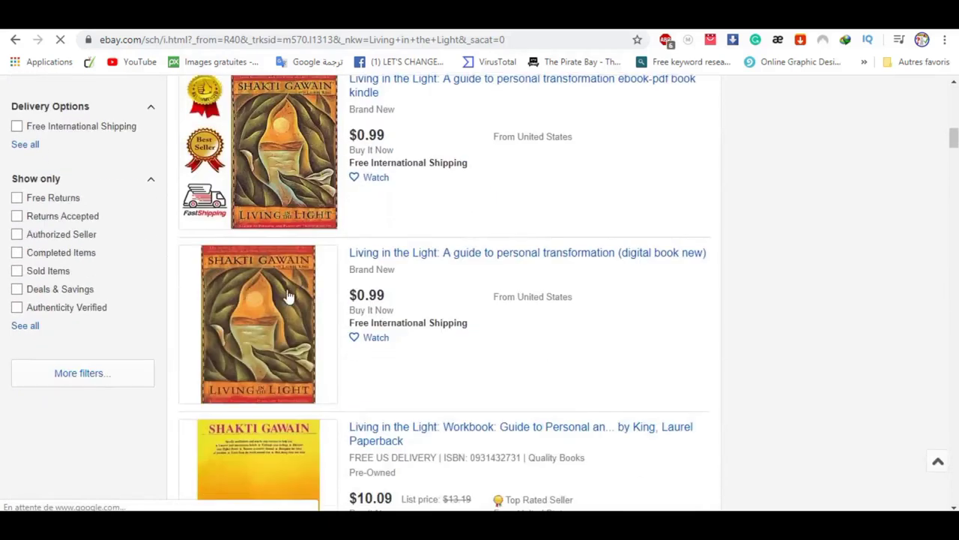
- Open the $0.99 "ebook-pdf book kindle" listing in a new tab and compare its price and seller information with the "fast delivery" listing
{"action": "right_click", "coordinate": [245, 285]}
{"action": "left_click", "coordinate": [270, 47]}
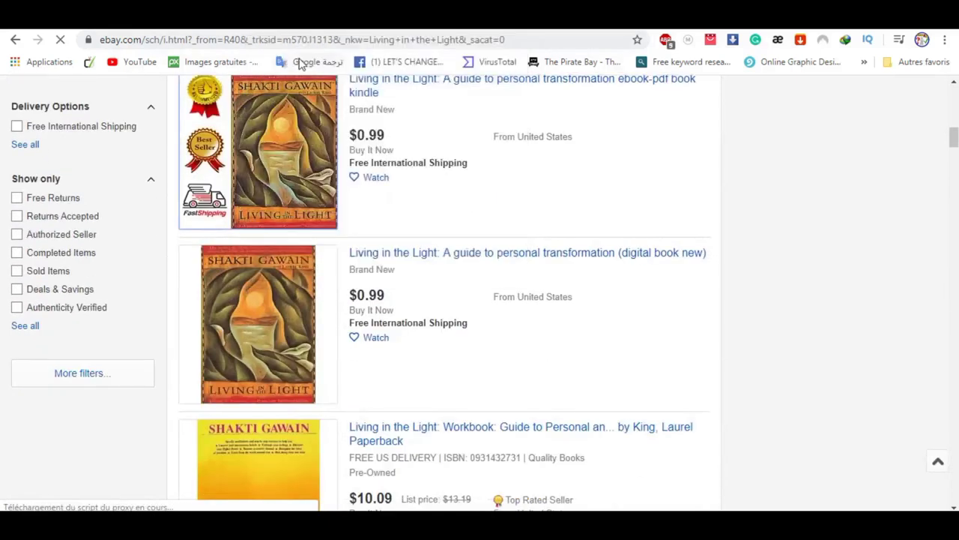
{"action": "key", "text": "ctrl+Tab"}
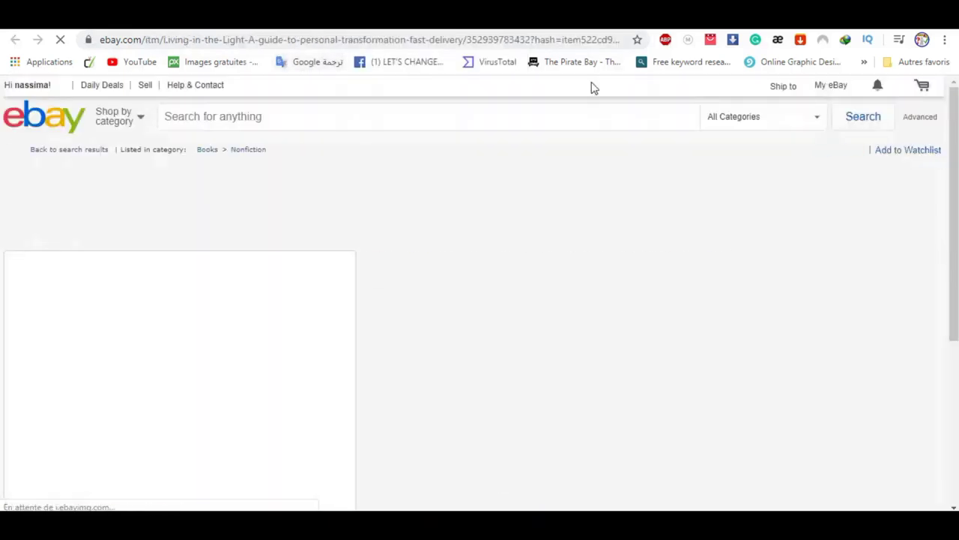
{"action": "scroll", "coordinate": [576, 156], "scroll_direction": "down", "scroll_amount": 1}
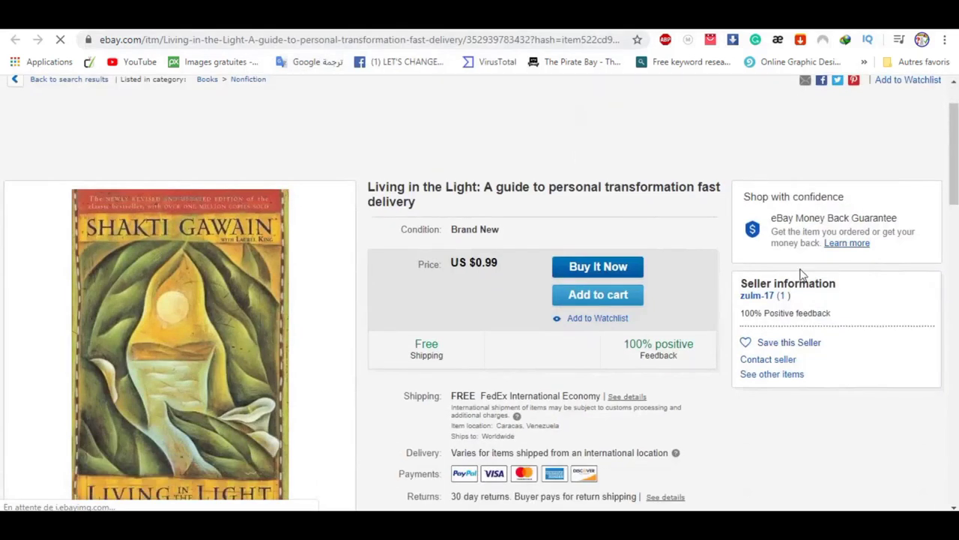
{"action": "scroll", "coordinate": [577, 158], "scroll_direction": "down", "scroll_amount": 1}
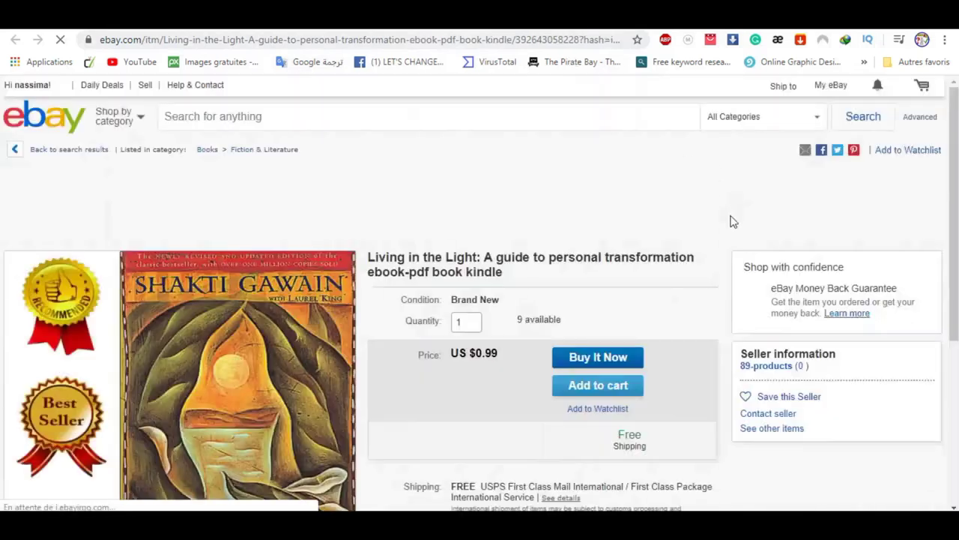
{"action": "scroll", "coordinate": [725, 228], "scroll_direction": "down", "scroll_amount": 2}
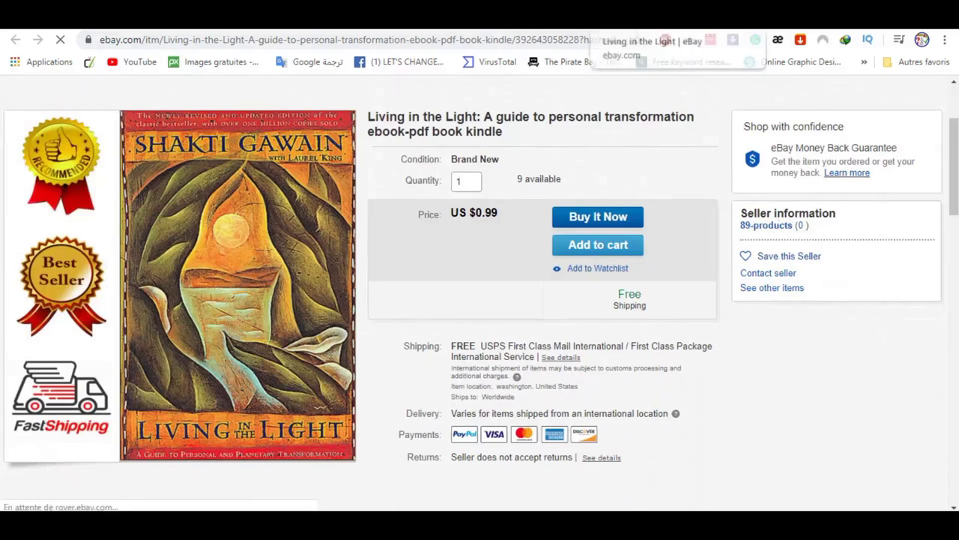
- From the eBay search results, open the "Living in the Light: Workbook" paperback and the Ronnie Earl CD listings in new tabs
{"action": "scroll", "coordinate": [666, 192], "scroll_direction": "down", "scroll_amount": 5}
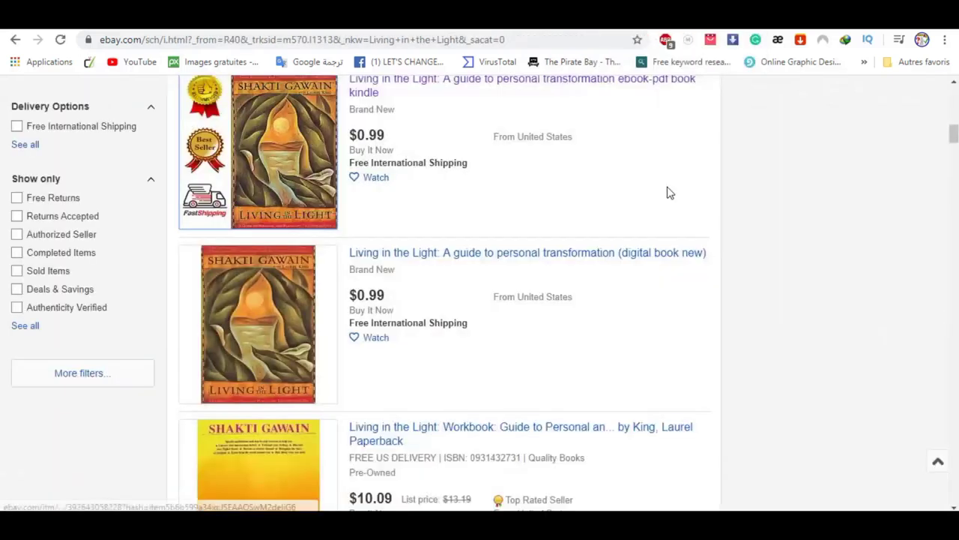
{"action": "scroll", "coordinate": [300, 315], "scroll_direction": "up", "scroll_amount": 2, "text": "ctrl"}
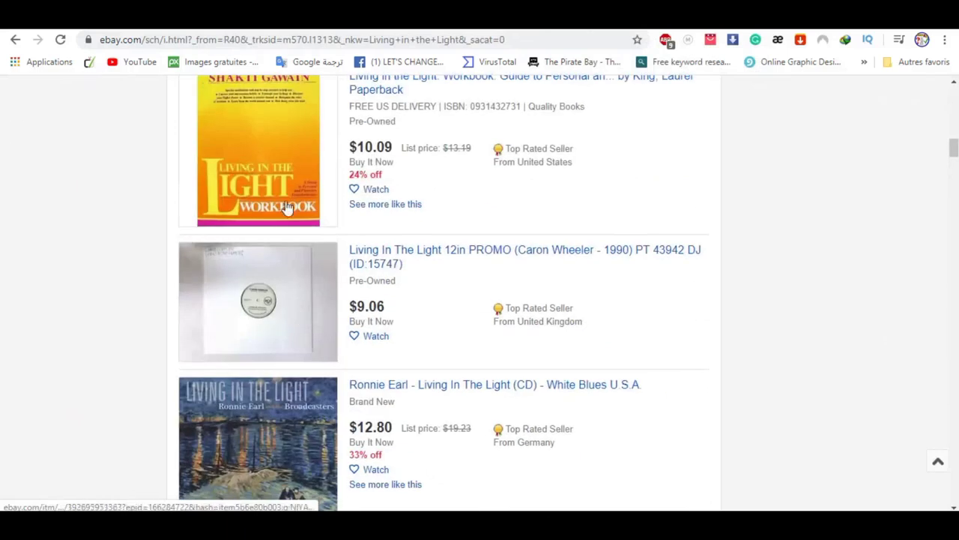
{"action": "scroll", "coordinate": [289, 213], "scroll_direction": "up", "scroll_amount": 4}
{"action": "scroll", "coordinate": [289, 247], "scroll_direction": "down", "scroll_amount": 3}
{"action": "right_click", "coordinate": [275, 223]}
{"action": "left_click", "coordinate": [298, 231]}
{"action": "scroll", "coordinate": [313, 250], "scroll_direction": "down", "scroll_amount": 4}
{"action": "right_click", "coordinate": [320, 233]}
{"action": "left_click", "coordinate": [330, 240]}
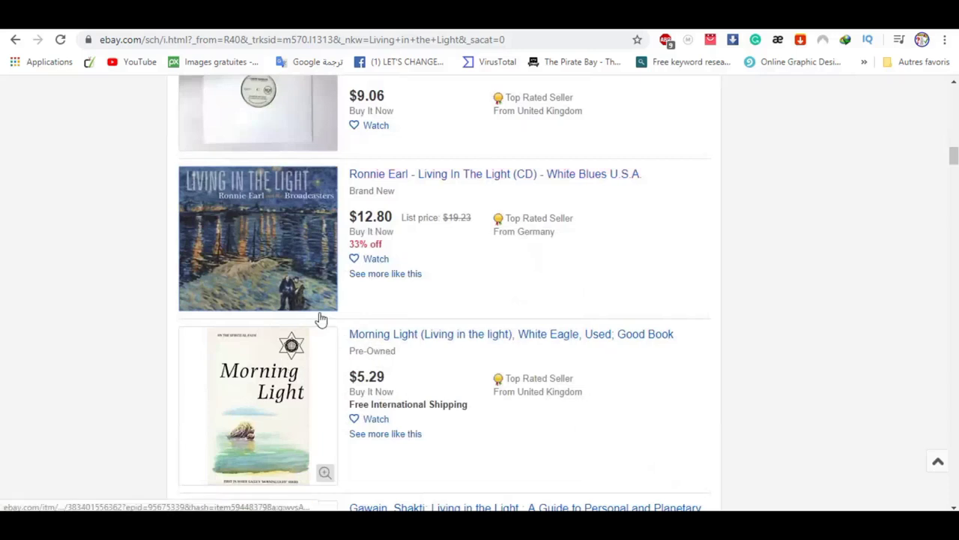
- View the Workbook listing and open the profile of its seller, worldofbooksusa, in a new tab
{"action": "left_click", "coordinate": [570, 15]}
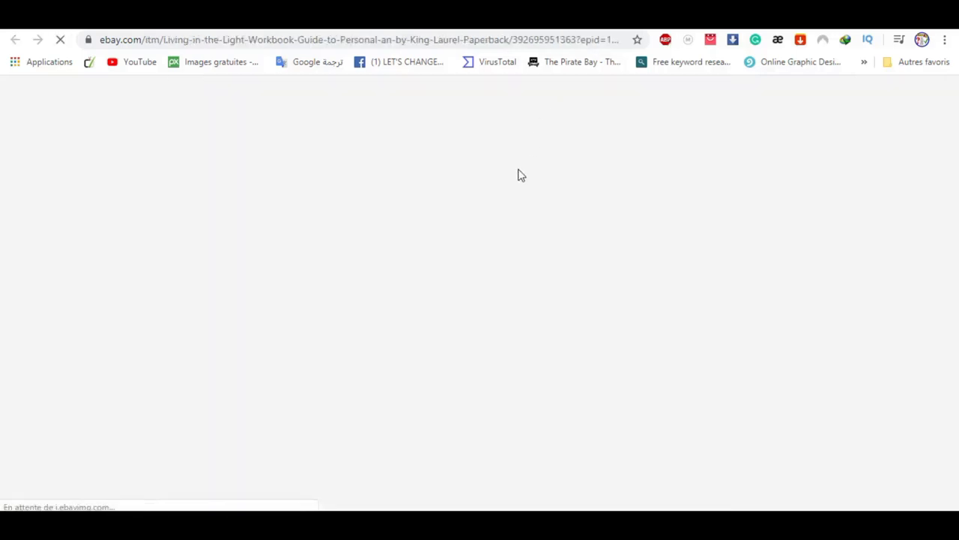
{"action": "scroll", "coordinate": [569, 247], "scroll_direction": "down", "scroll_amount": 2}
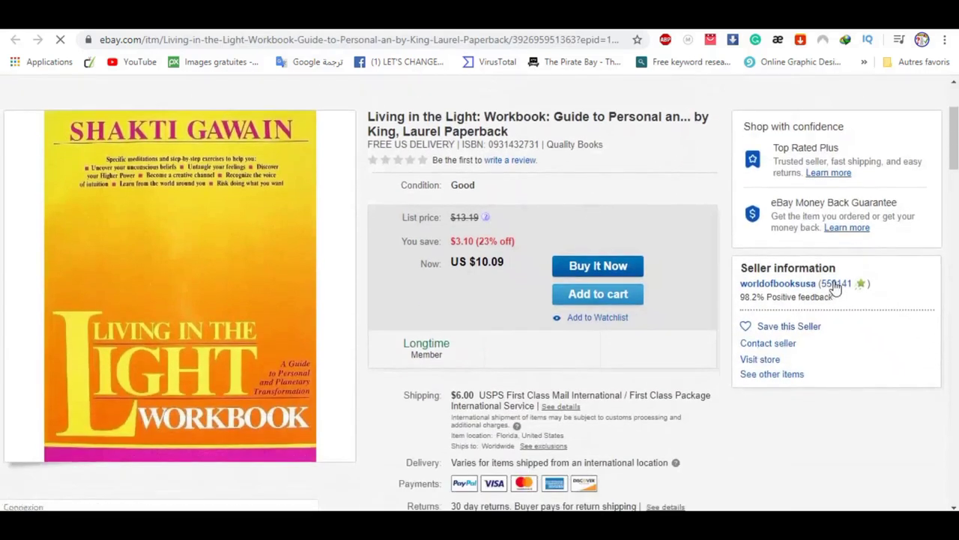
{"action": "right_click", "coordinate": [774, 283]}
{"action": "left_click", "coordinate": [771, 291]}
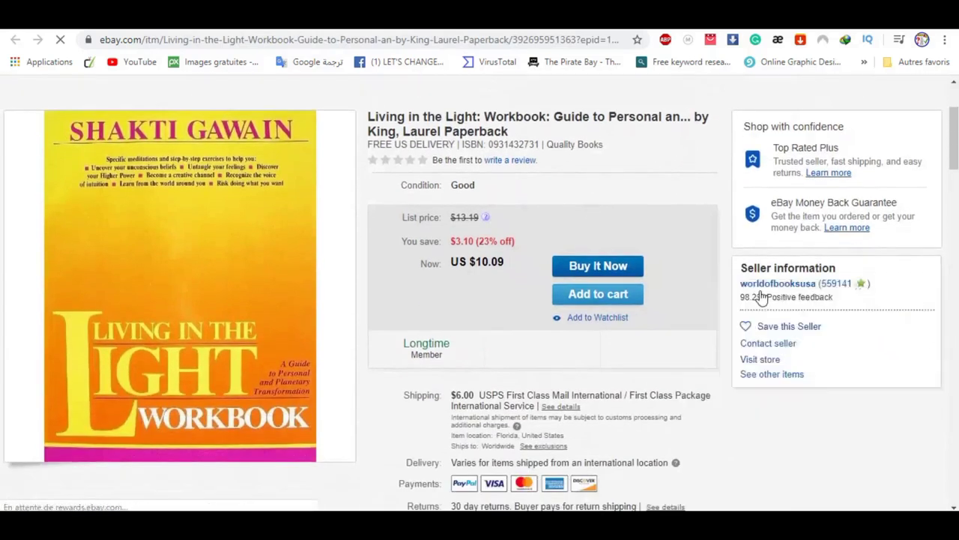
{"action": "left_click", "coordinate": [606, 17]}
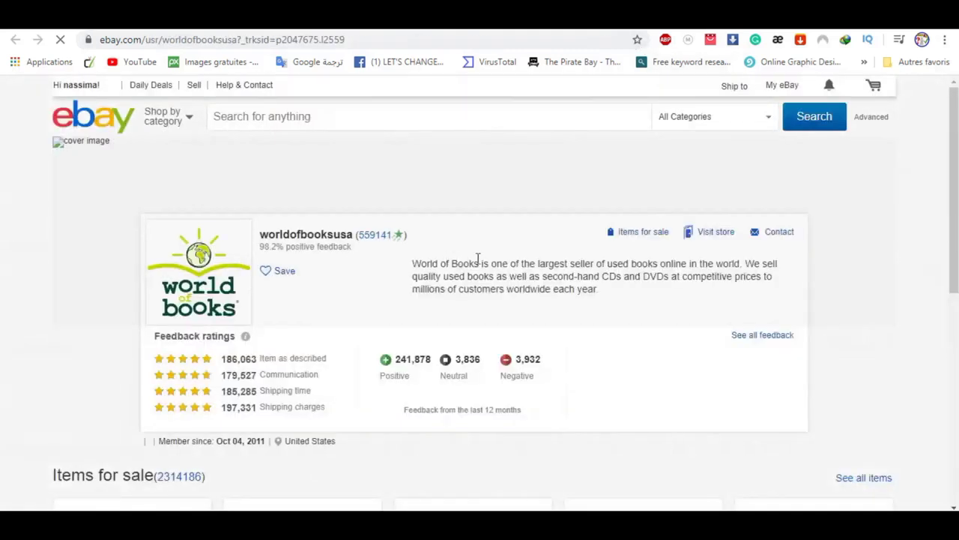
- Check the worldofbooksusa feedback ratings and items for sale, and close that seller's page
{"action": "scroll", "coordinate": [477, 258], "scroll_direction": "down", "scroll_amount": 1}
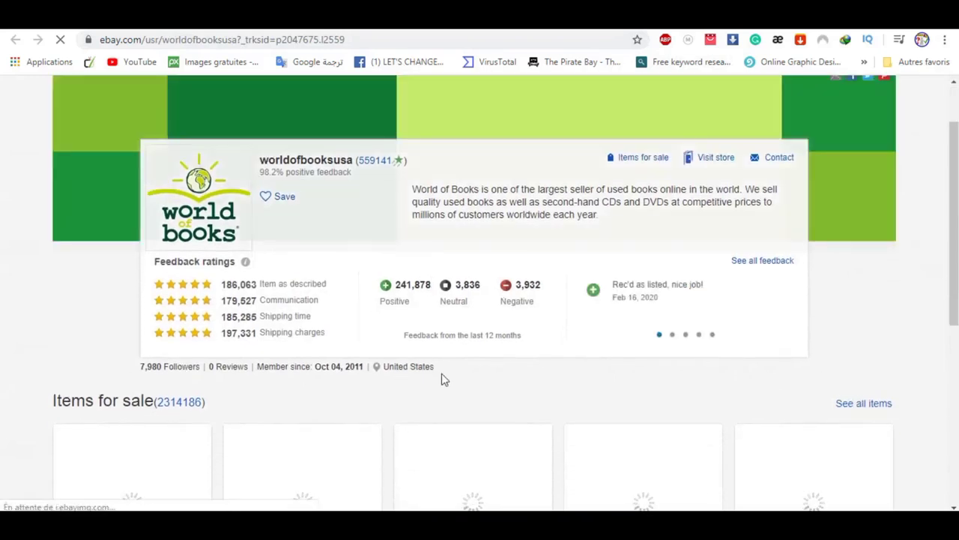
{"action": "left_click", "coordinate": [634, 160]}
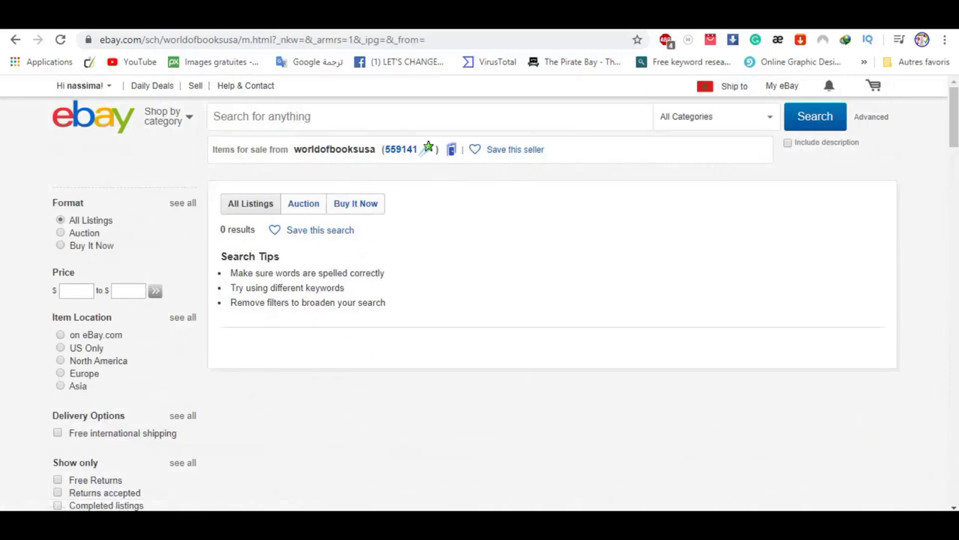
{"action": "key", "text": "ctrl+w"}
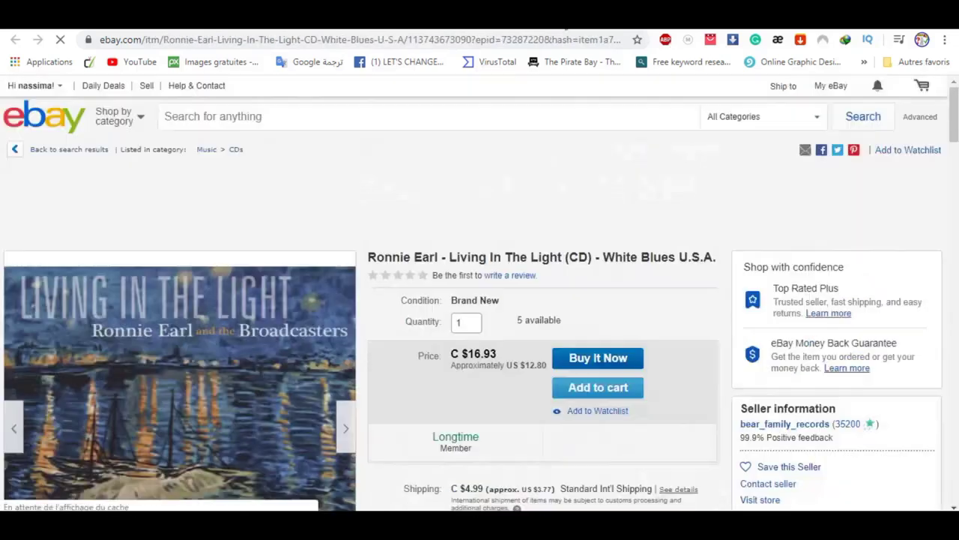
- From the Ronnie Earl CD listing, go to the bear_family_records items for sale and show only sold listings
{"action": "scroll", "coordinate": [832, 315], "scroll_direction": "down", "scroll_amount": 2}
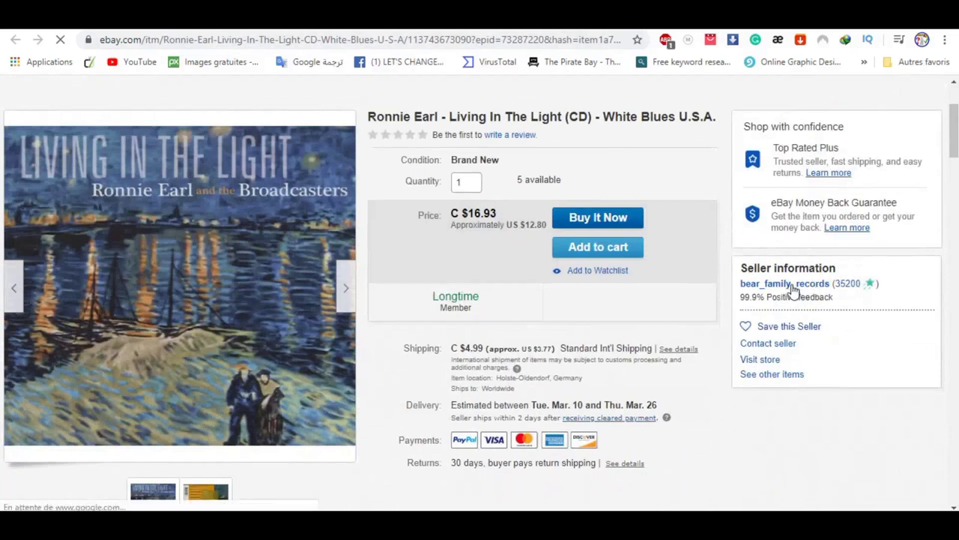
{"action": "left_click", "coordinate": [793, 285]}
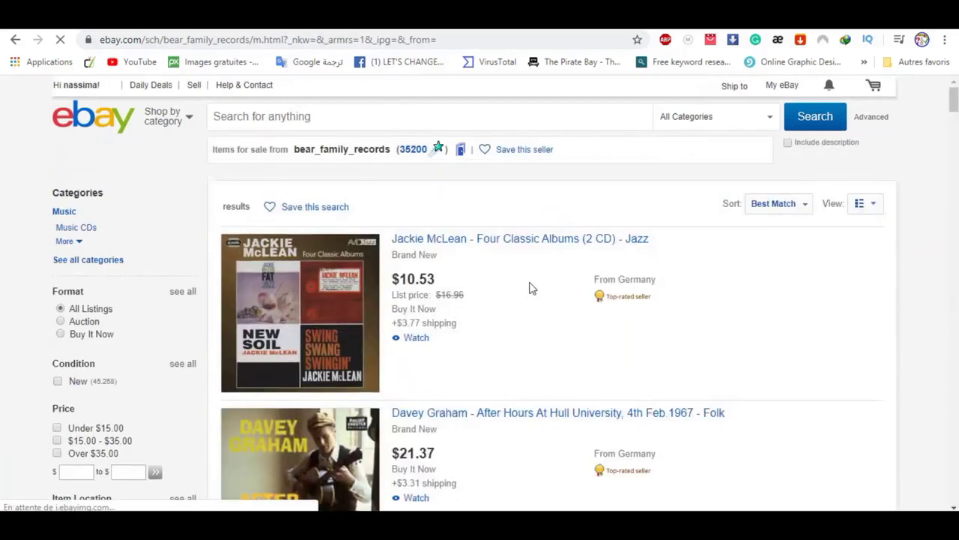
{"action": "scroll", "coordinate": [431, 375], "scroll_direction": "down", "scroll_amount": 3}
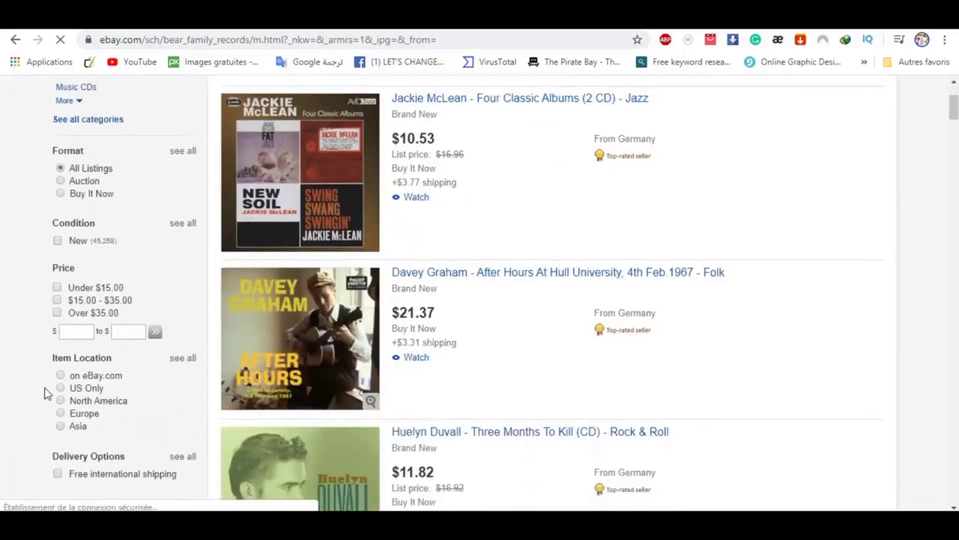
{"action": "scroll", "coordinate": [74, 390], "scroll_direction": "down", "scroll_amount": 3}
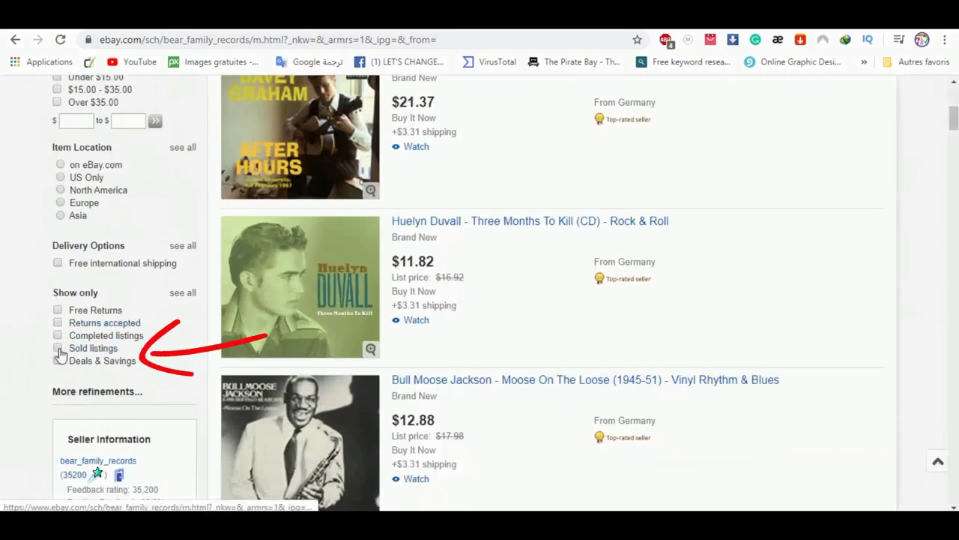
{"action": "left_click", "coordinate": [58, 348]}
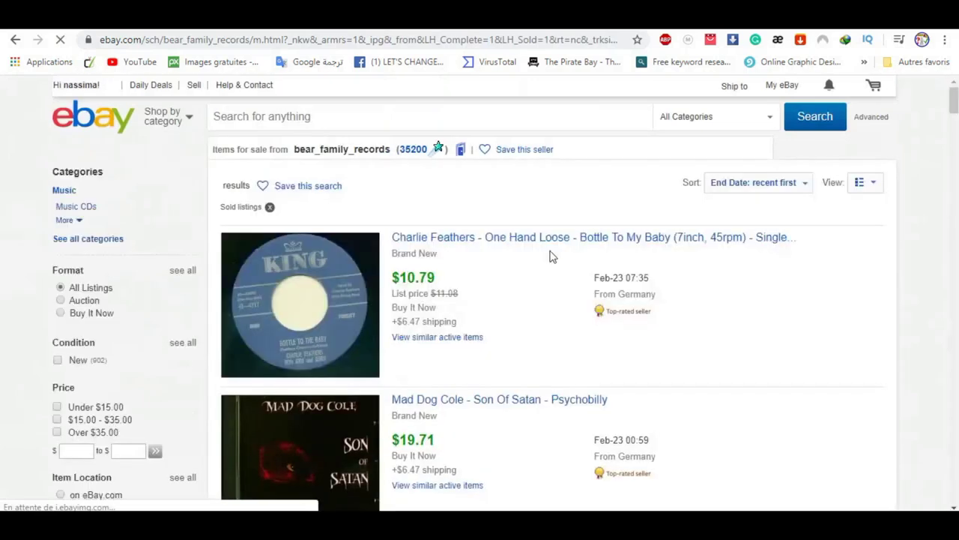
- Open the sold "Charlie Feathers - One Hand Loose" listing in a new tab and check its sale details
{"action": "scroll", "coordinate": [525, 233], "scroll_direction": "down", "scroll_amount": 2}
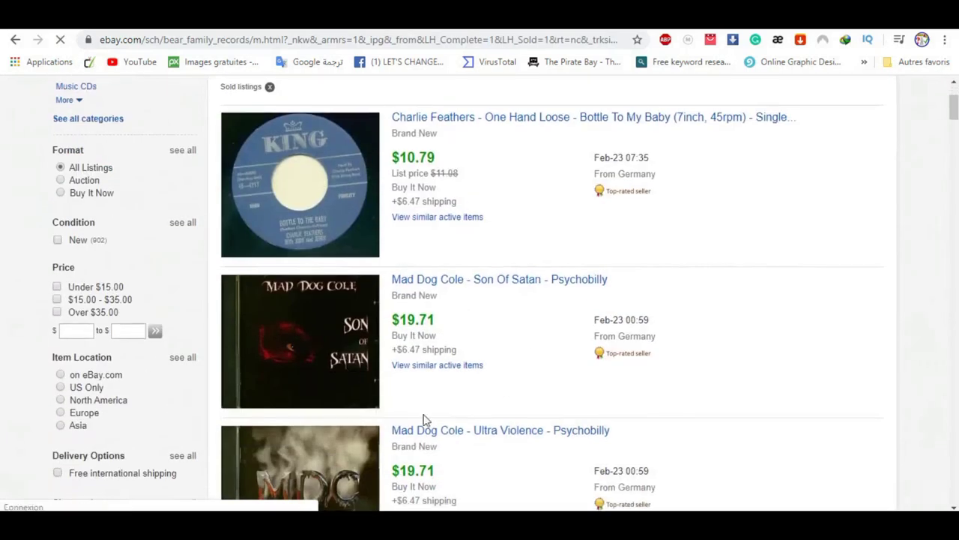
{"action": "scroll", "coordinate": [441, 457], "scroll_direction": "up", "scroll_amount": 1}
{"action": "right_click", "coordinate": [322, 245]}
{"action": "left_click", "coordinate": [375, 253]}
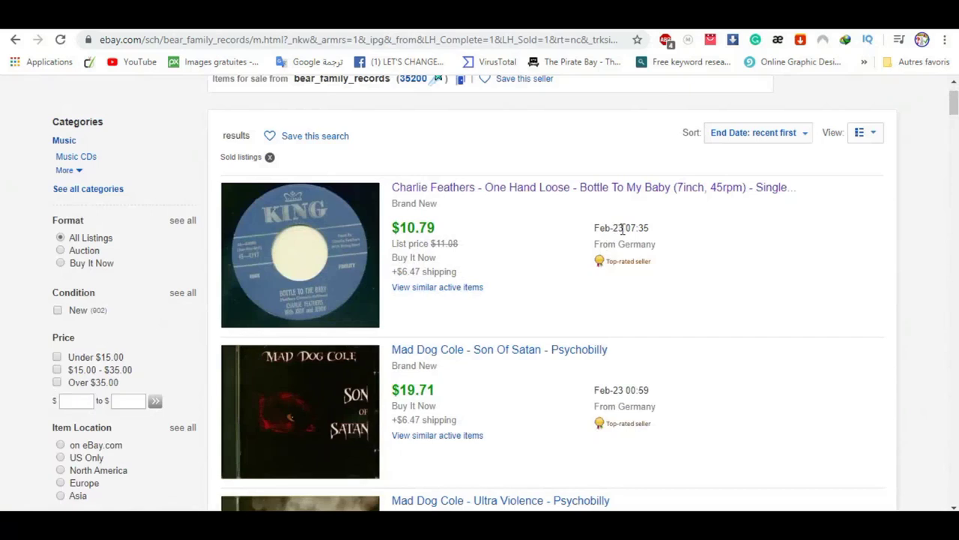
{"action": "left_click", "coordinate": [577, 188]}
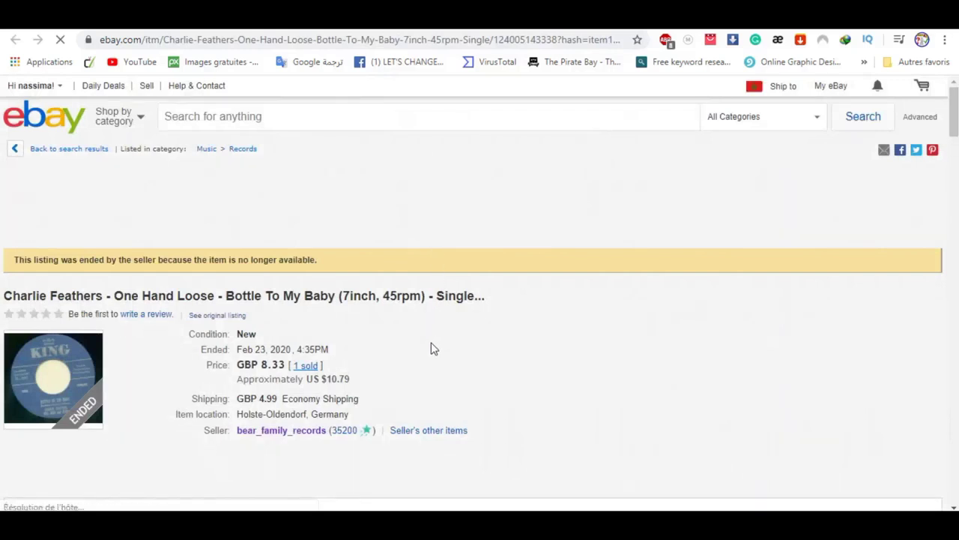
{"action": "scroll", "coordinate": [433, 348], "scroll_direction": "down", "scroll_amount": 1}
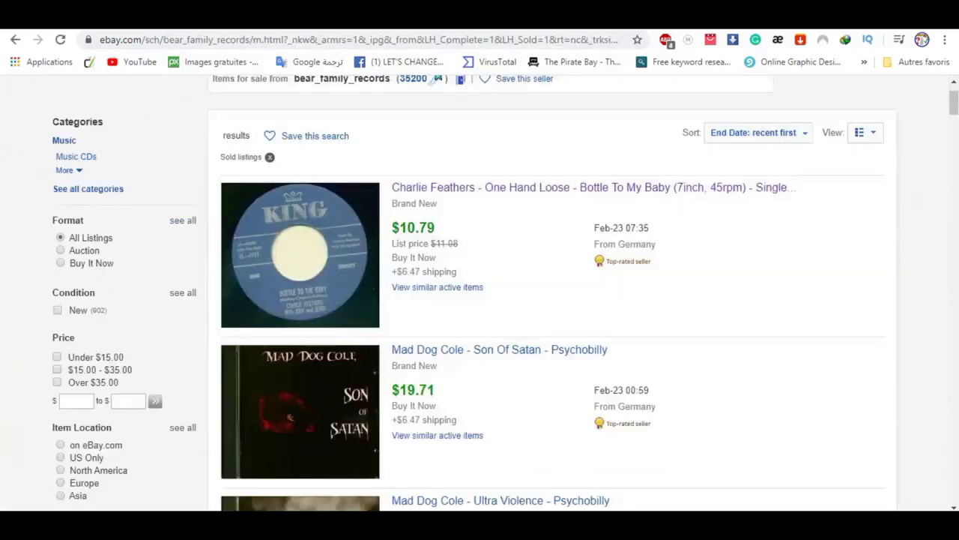
- Open the sold "Mad Dog Cole - Son Of Satan" listing in a new tab and view it
{"action": "scroll", "coordinate": [373, 259], "scroll_direction": "down", "scroll_amount": 3}
{"action": "right_click", "coordinate": [335, 254]}
{"action": "left_click", "coordinate": [405, 261]}
{"action": "key", "text": "ctrl+Tab"}
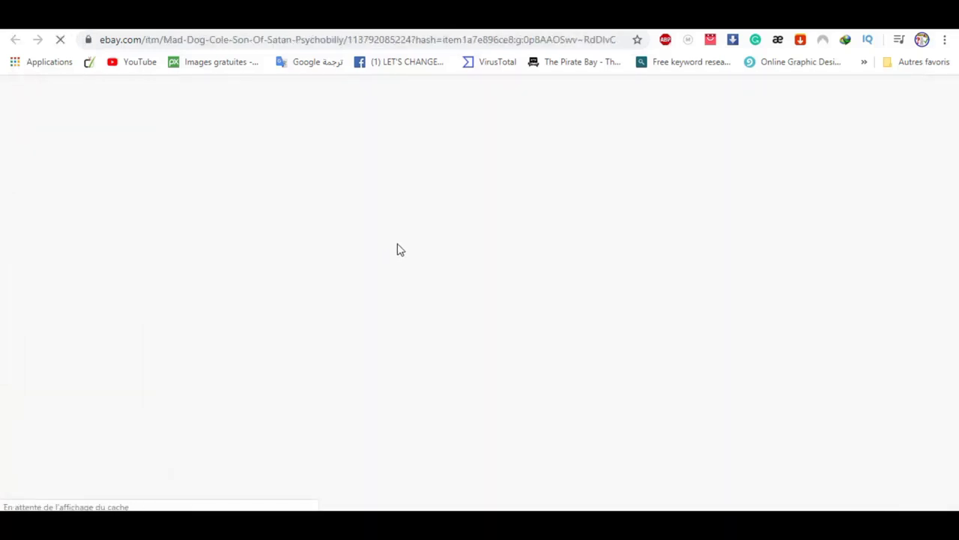
{"action": "scroll", "coordinate": [350, 327], "scroll_direction": "down", "scroll_amount": 2}
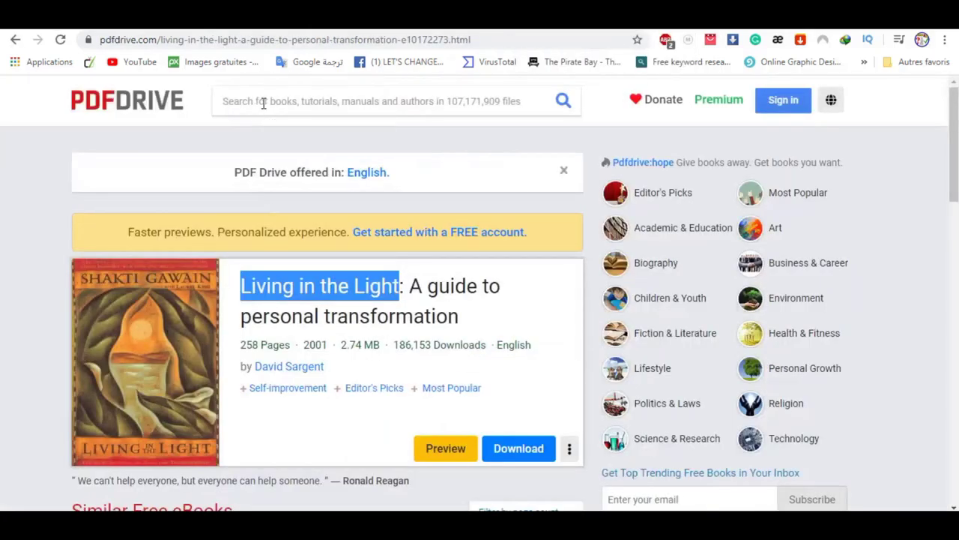
- Search Library Genesis for "Living in the Light"
{"action": "left_click", "coordinate": [262, 102]}
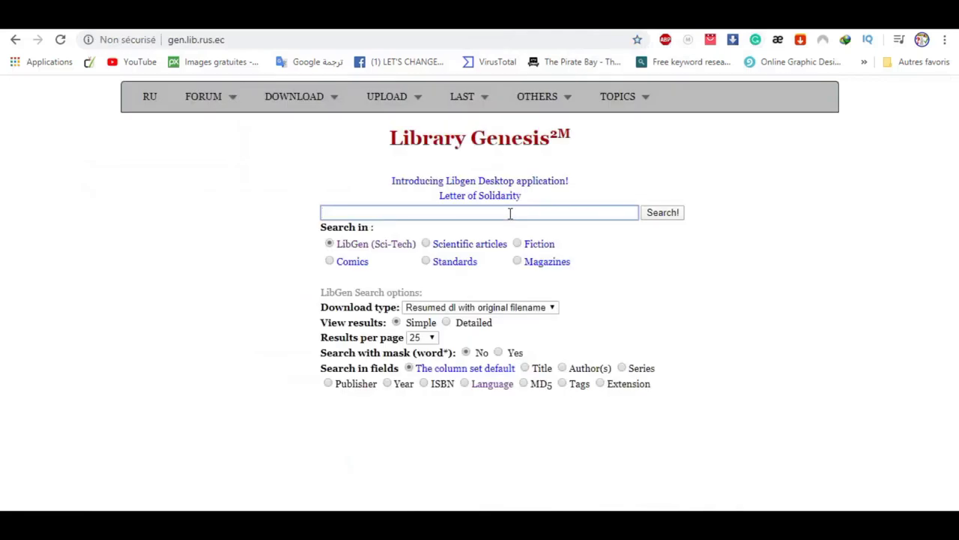
{"action": "left_click", "coordinate": [487, 214]}
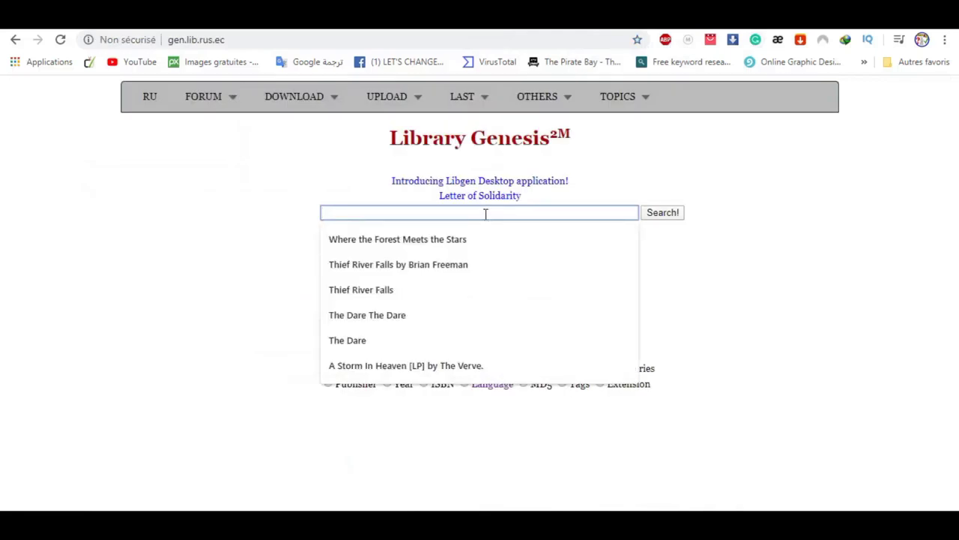
{"action": "type", "text": "Living in the Light"}
{"action": "key", "text": "Return"}
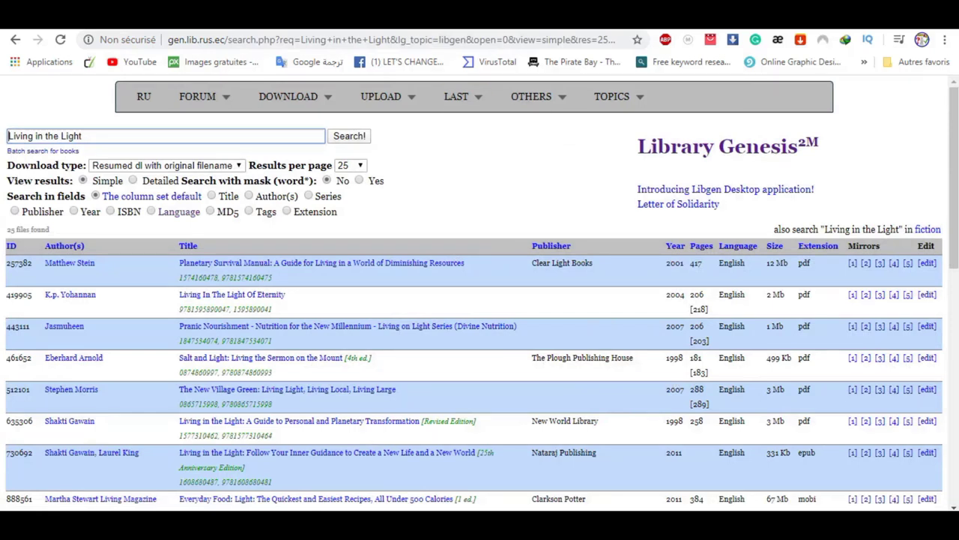
- Switch to Google and search for "living in the light shakti gawain pdf free download"
{"action": "left_click", "coordinate": [793, 19]}
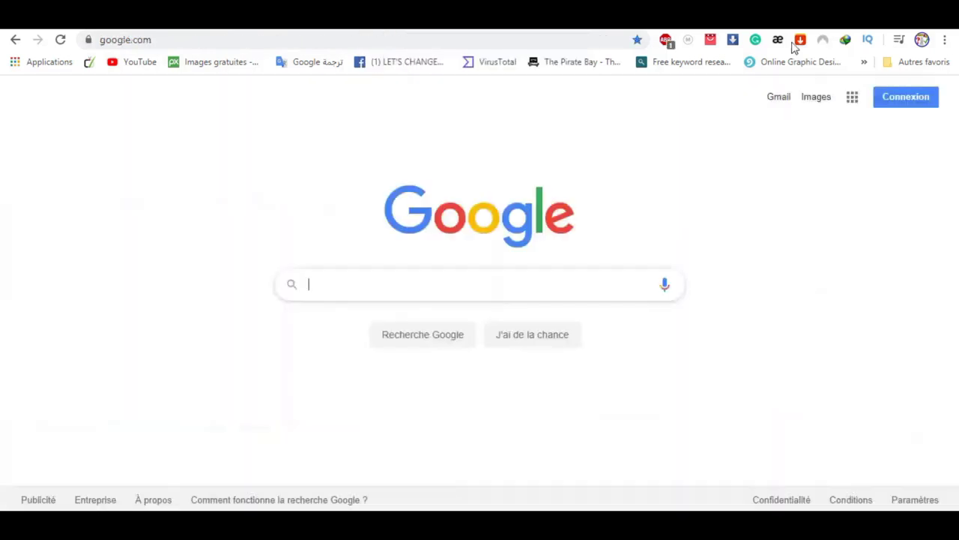
{"action": "left_click", "coordinate": [354, 284]}
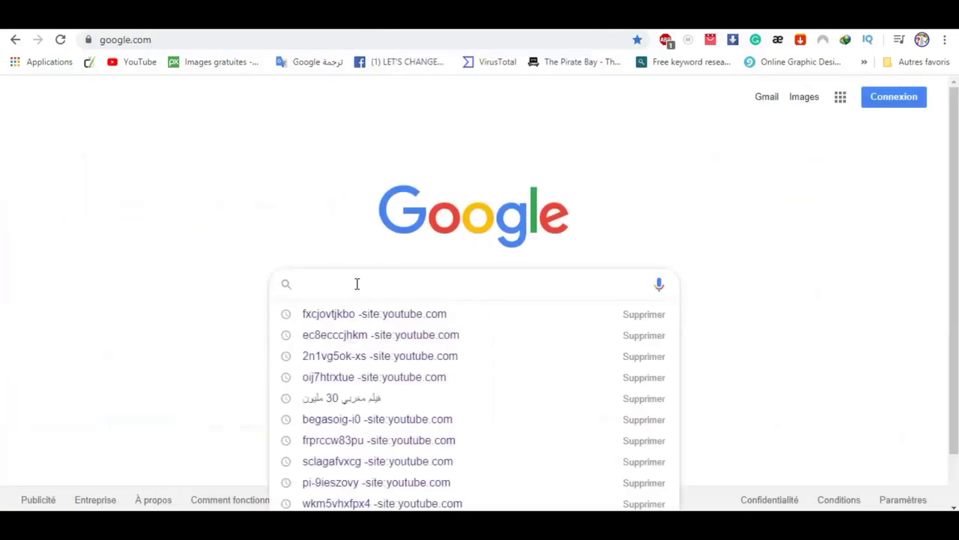
{"action": "type", "text": "Living in the Light"}
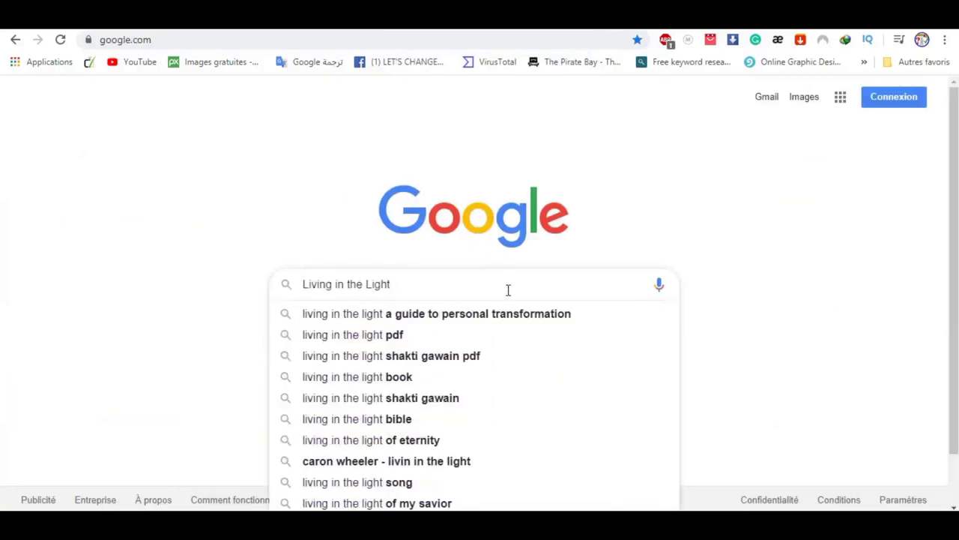
{"action": "type", "text": "pdf "}
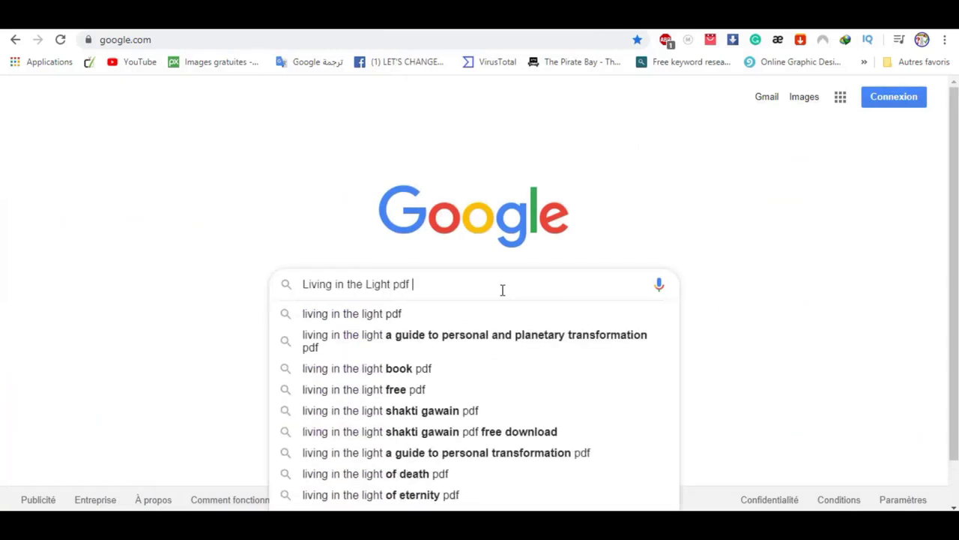
{"action": "type", "text": "fre"}
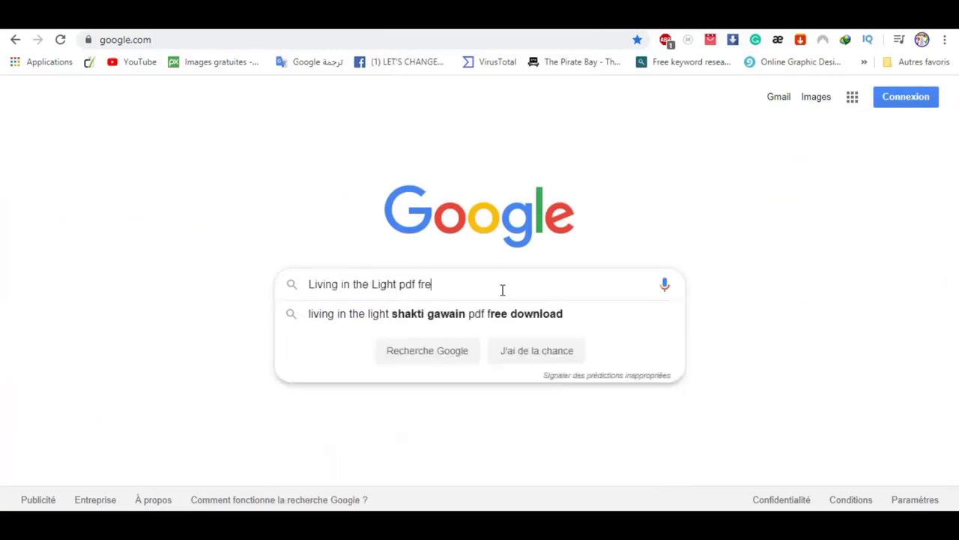
{"action": "type", "text": "e do"}
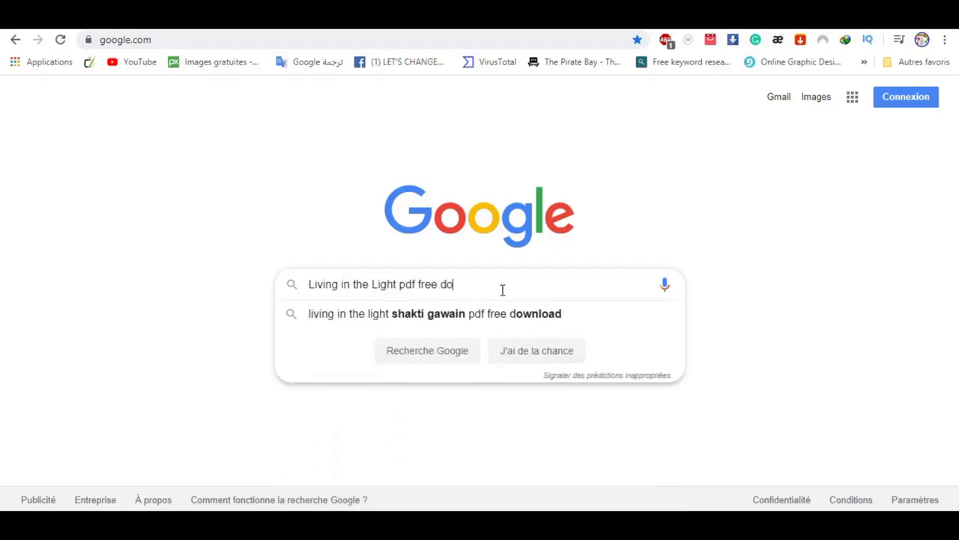
{"action": "type", "text": "wn"}
{"action": "left_click", "coordinate": [493, 314]}
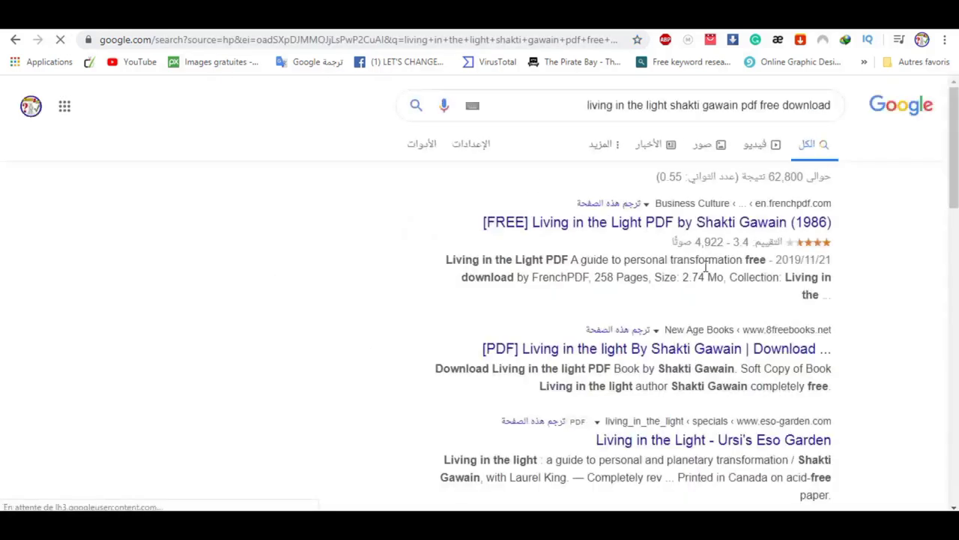
- Look through the Google results for sites offering the Living in the Light PDF
{"action": "scroll", "coordinate": [642, 250], "scroll_direction": "down", "scroll_amount": 2}
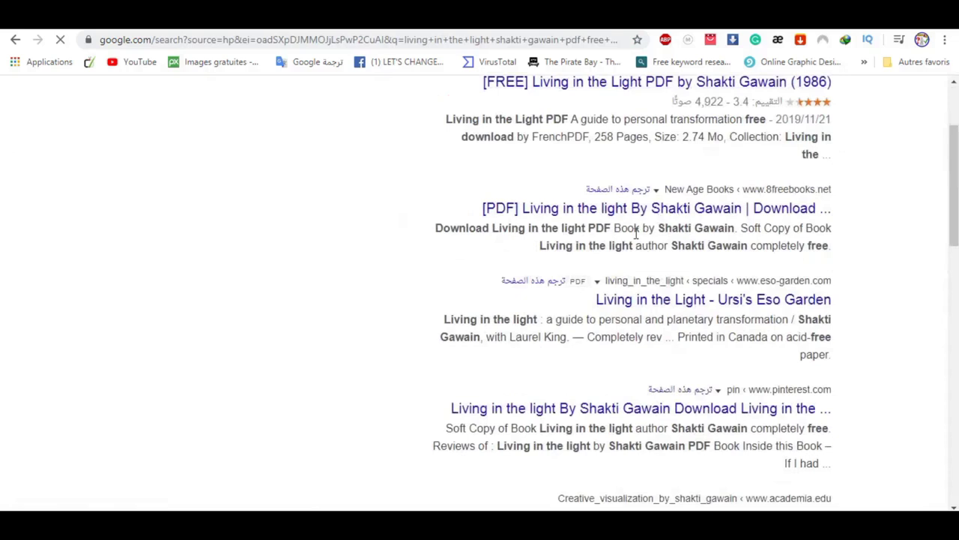
{"action": "scroll", "coordinate": [623, 222], "scroll_direction": "down", "scroll_amount": 1}
{"action": "scroll", "coordinate": [678, 278], "scroll_direction": "down", "scroll_amount": 3}
{"action": "scroll", "coordinate": [659, 312], "scroll_direction": "up", "scroll_amount": 5}
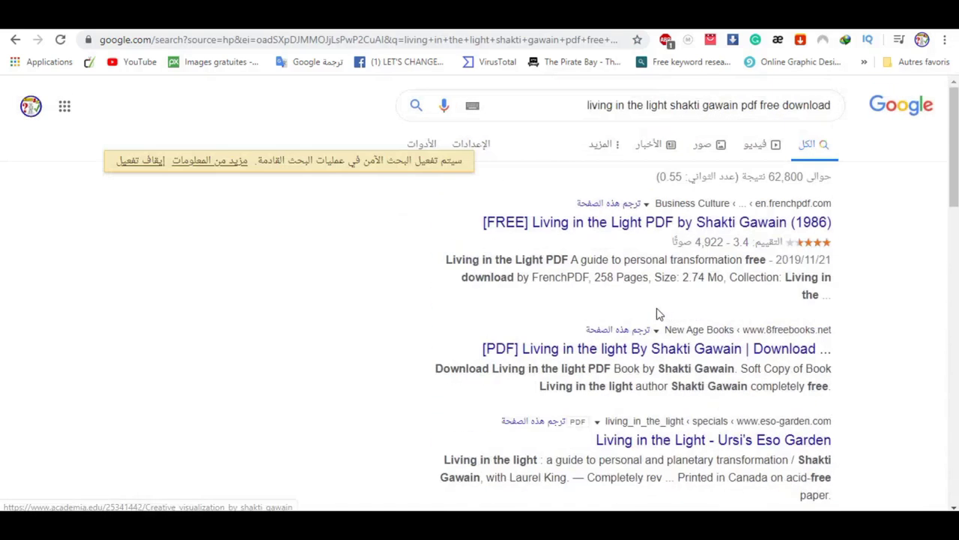
{"action": "scroll", "coordinate": [705, 352], "scroll_direction": "down", "scroll_amount": 3}
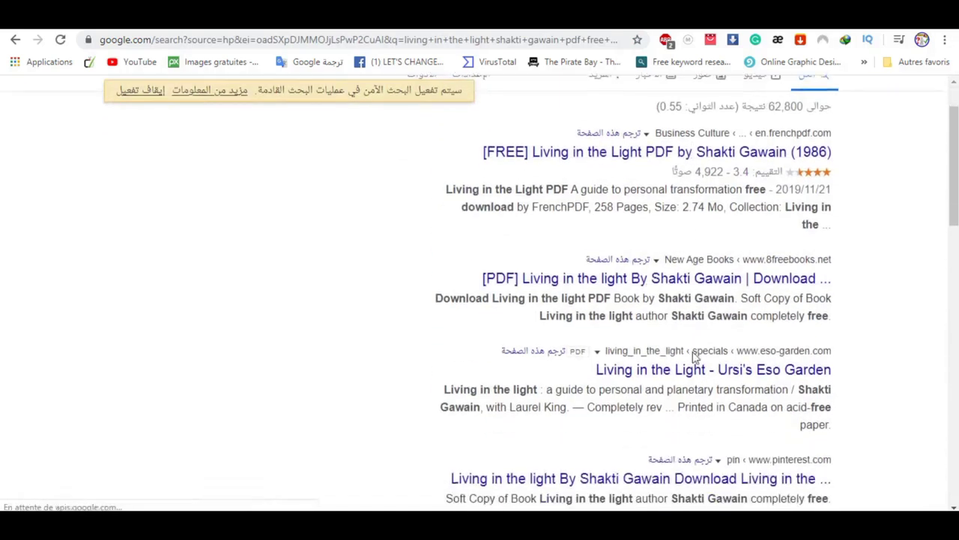
{"action": "scroll", "coordinate": [674, 285], "scroll_direction": "up", "scroll_amount": 2}
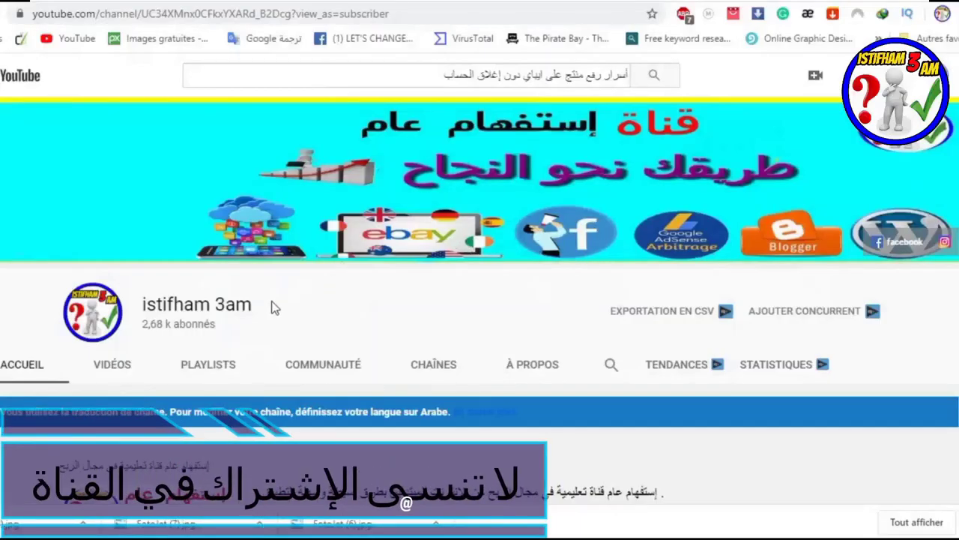
- Look over the istifham 3am YouTube channel's home page and videos, and open its playlists
{"action": "left_click_drag", "start_coordinate": [263, 304], "coordinate": [136, 308]}
{"action": "triple_click", "coordinate": [139, 304]}
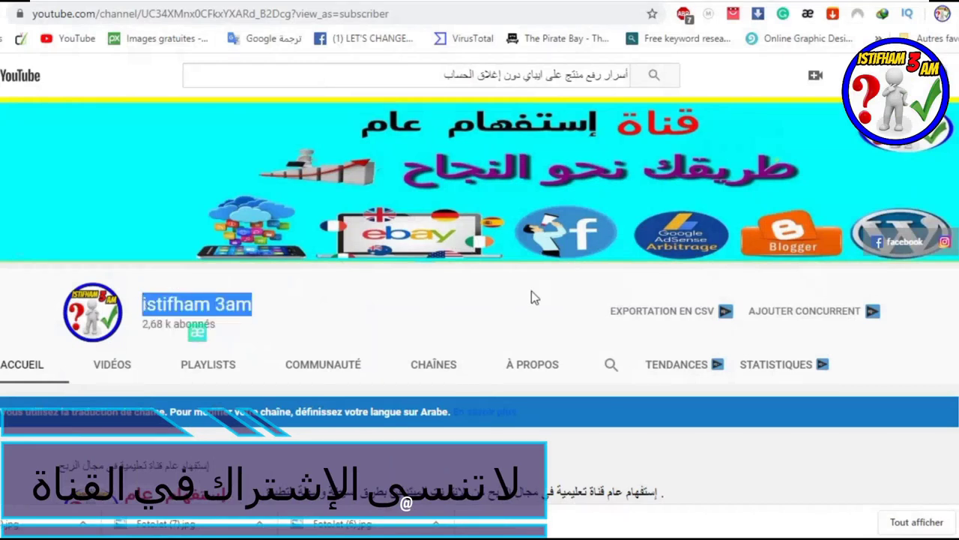
{"action": "scroll", "coordinate": [530, 297], "scroll_direction": "down", "scroll_amount": 4}
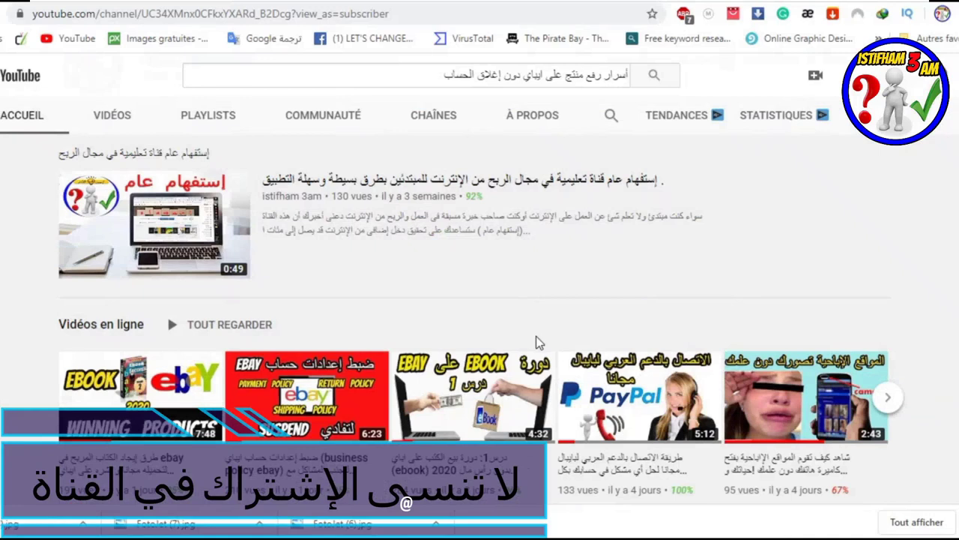
{"action": "scroll", "coordinate": [536, 338], "scroll_direction": "down", "scroll_amount": 1}
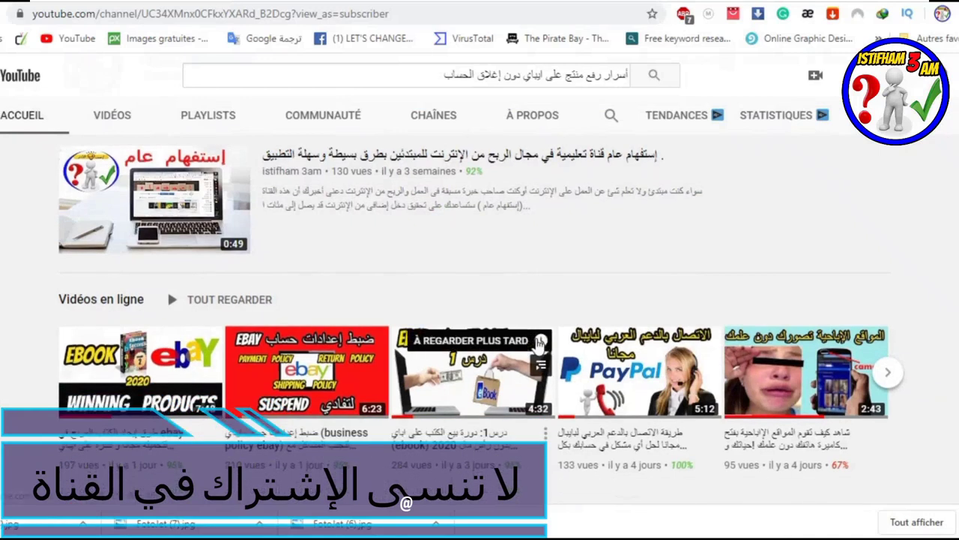
{"action": "scroll", "coordinate": [537, 343], "scroll_direction": "up", "scroll_amount": 5}
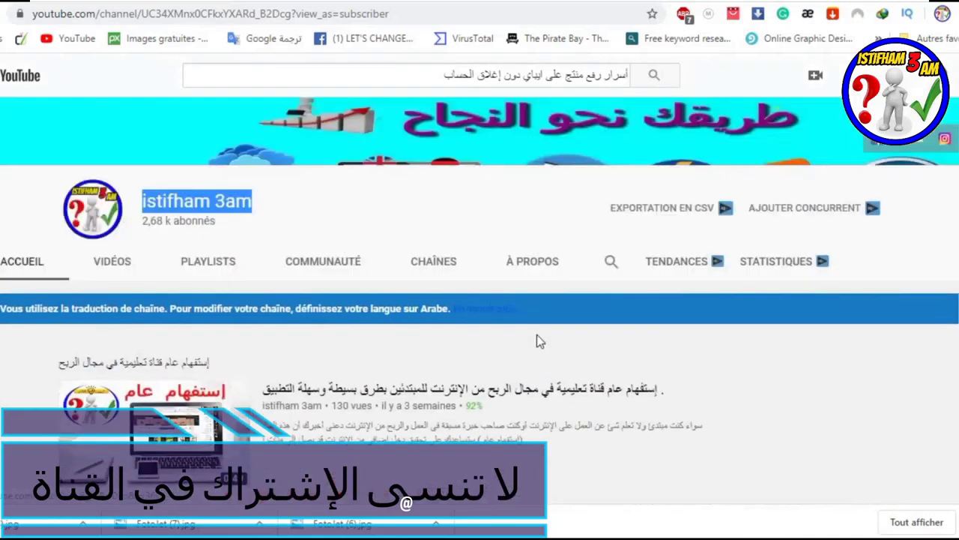
{"action": "left_click", "coordinate": [204, 270]}
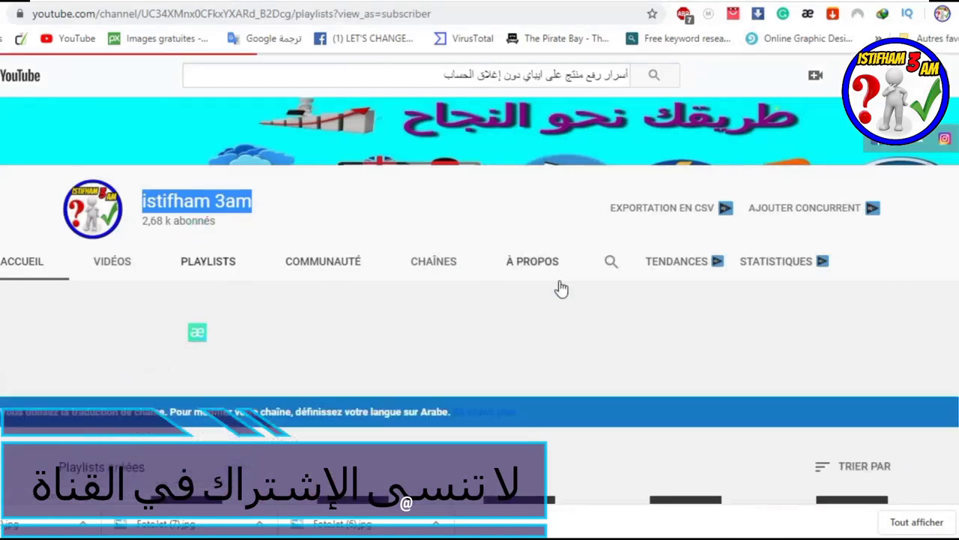
{"action": "scroll", "coordinate": [564, 288], "scroll_direction": "down", "scroll_amount": 2}
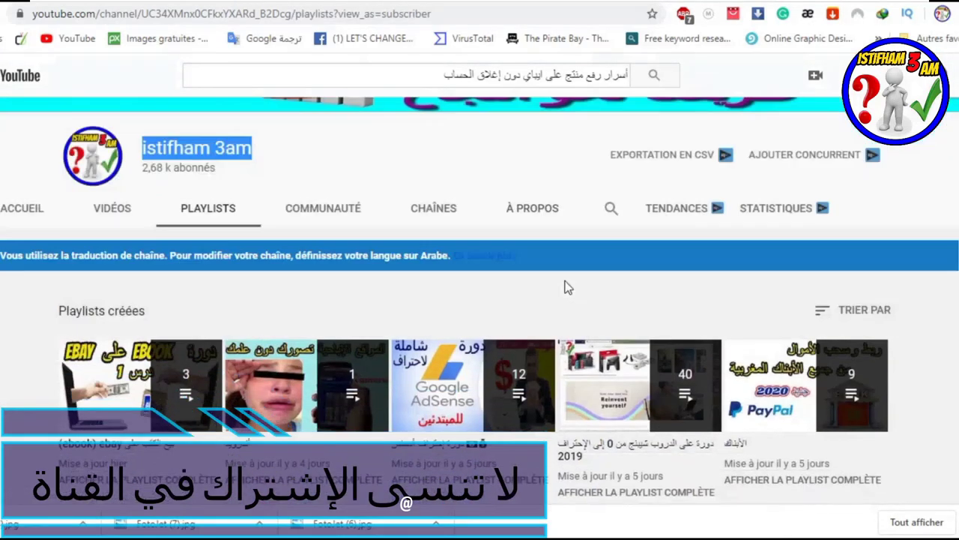
{"action": "scroll", "coordinate": [566, 287], "scroll_direction": "down", "scroll_amount": 2}
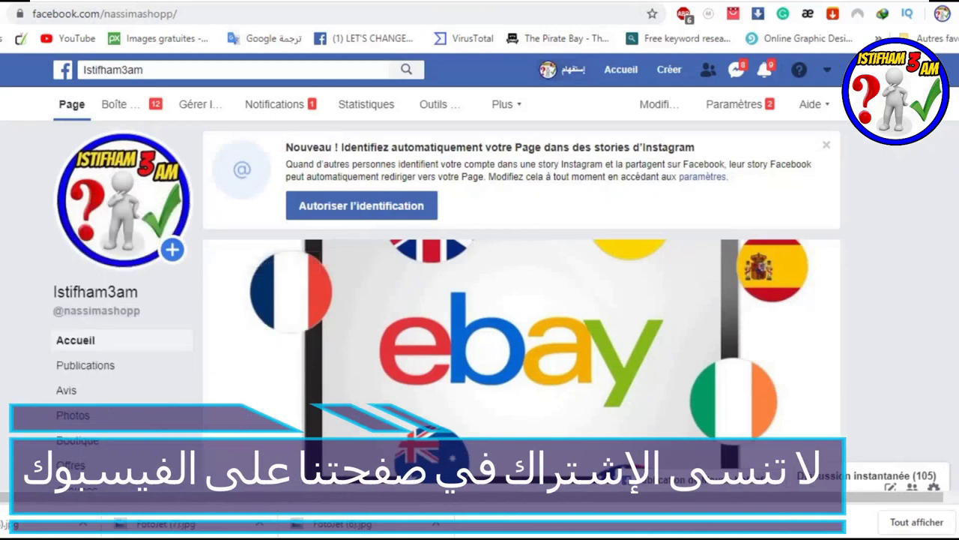
- Look over the Istifham3am Facebook page and its publications
{"action": "scroll", "coordinate": [522, 300], "scroll_direction": "down", "scroll_amount": 3}
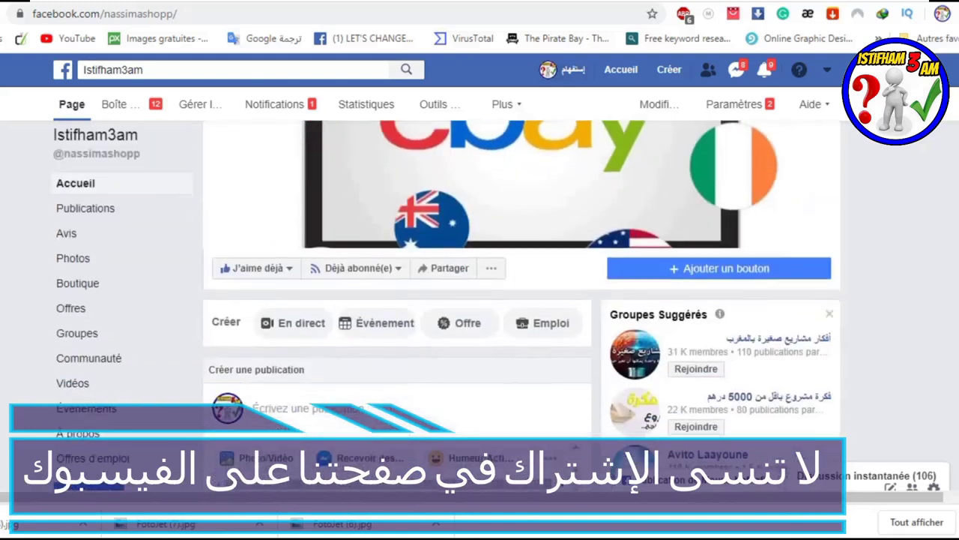
{"action": "scroll", "coordinate": [522, 300], "scroll_direction": "down", "scroll_amount": 5}
{"action": "scroll", "coordinate": [522, 300], "scroll_direction": "down", "scroll_amount": 4}
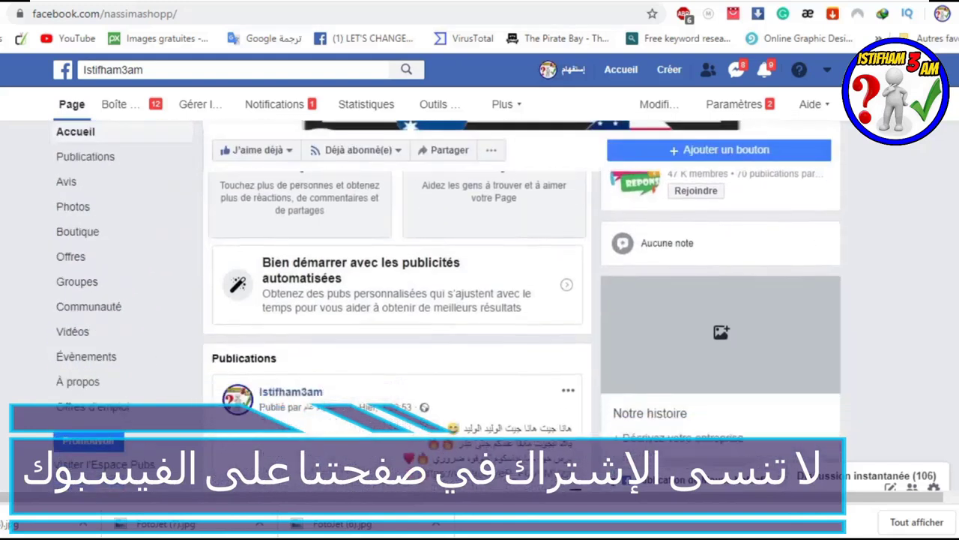
{"action": "scroll", "coordinate": [522, 299], "scroll_direction": "up", "scroll_amount": 9}
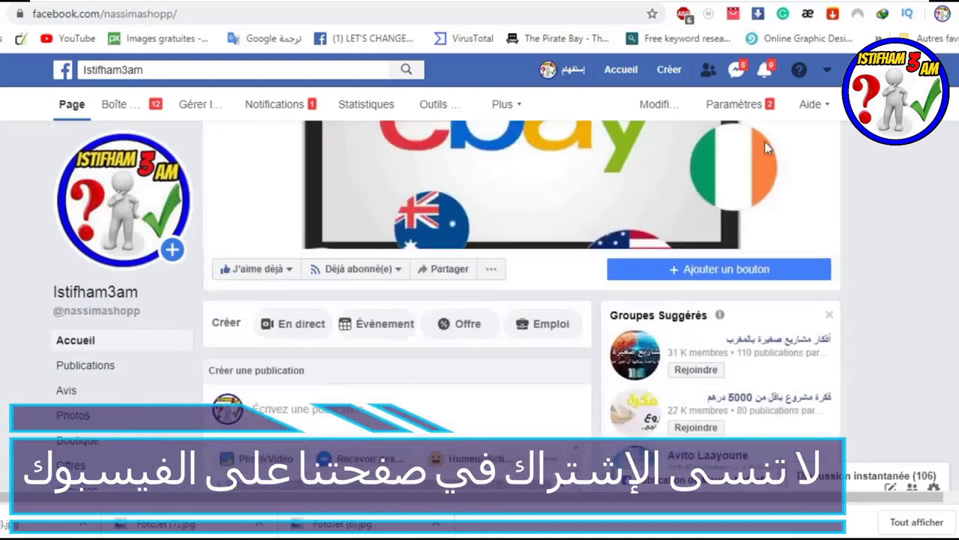
- Open the account's personal Facebook profile and look through its timeline
{"action": "left_click", "coordinate": [548, 69]}
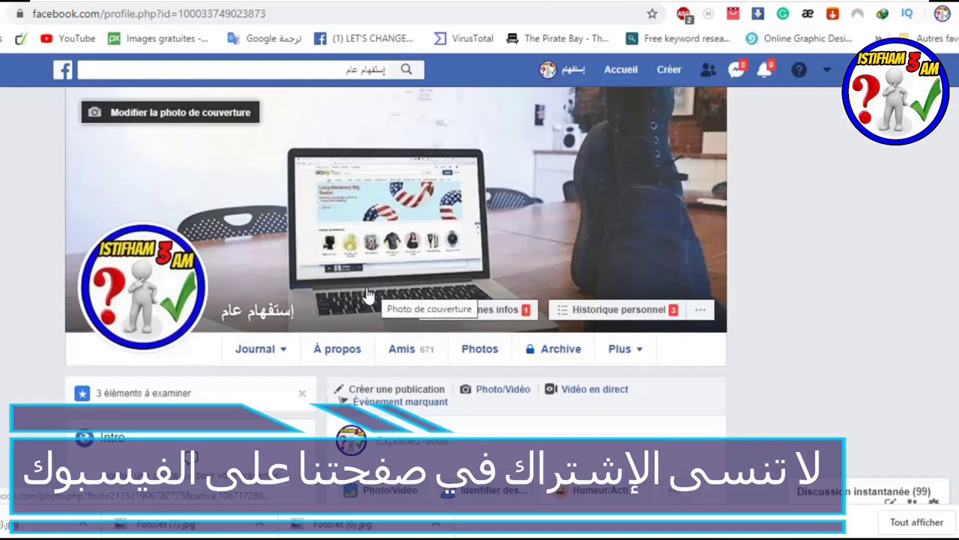
{"action": "scroll", "coordinate": [365, 300], "scroll_direction": "down", "scroll_amount": 2}
{"action": "scroll", "coordinate": [365, 309], "scroll_direction": "down", "scroll_amount": 7}
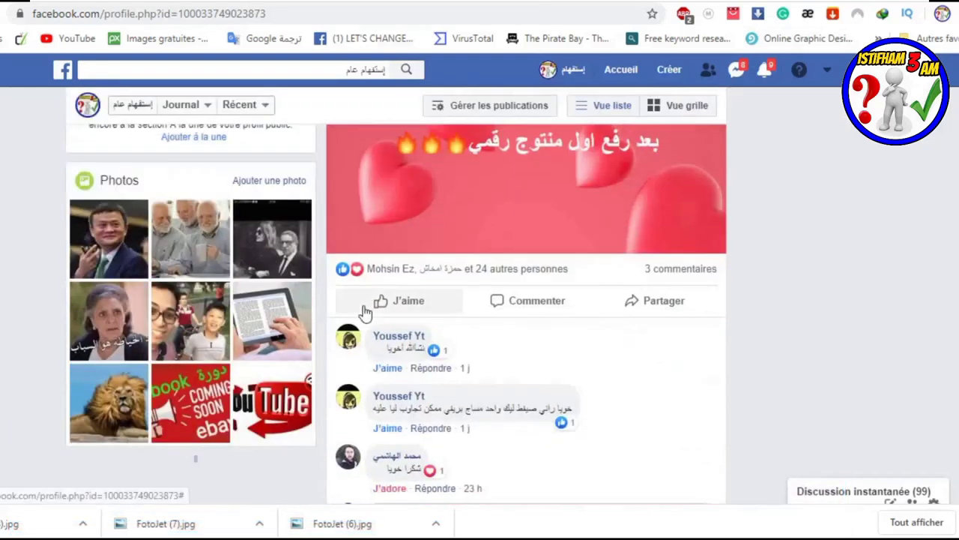
{"action": "scroll", "coordinate": [365, 314], "scroll_direction": "up", "scroll_amount": 8}
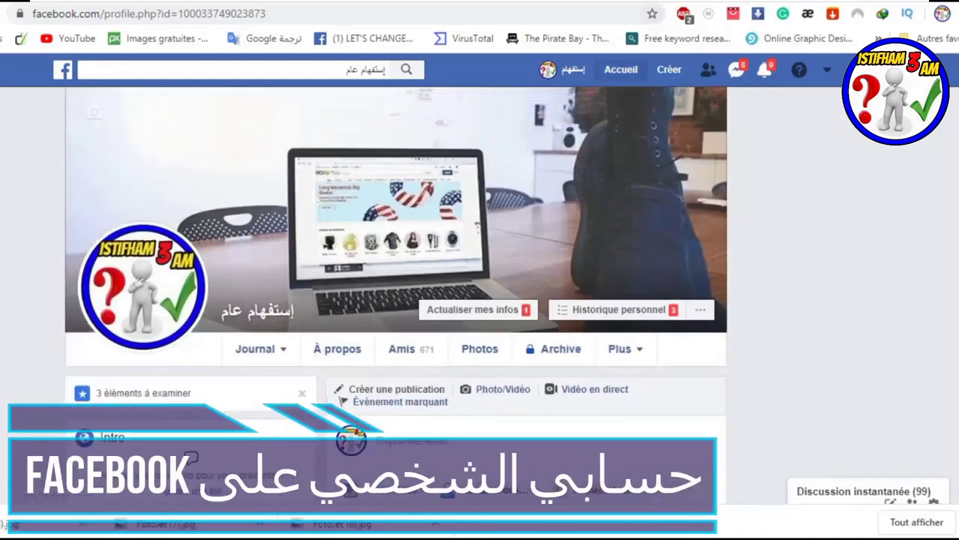
- Switch to the istifham_3am Instagram profile and look through its posts
{"action": "left_click", "coordinate": [671, 4]}
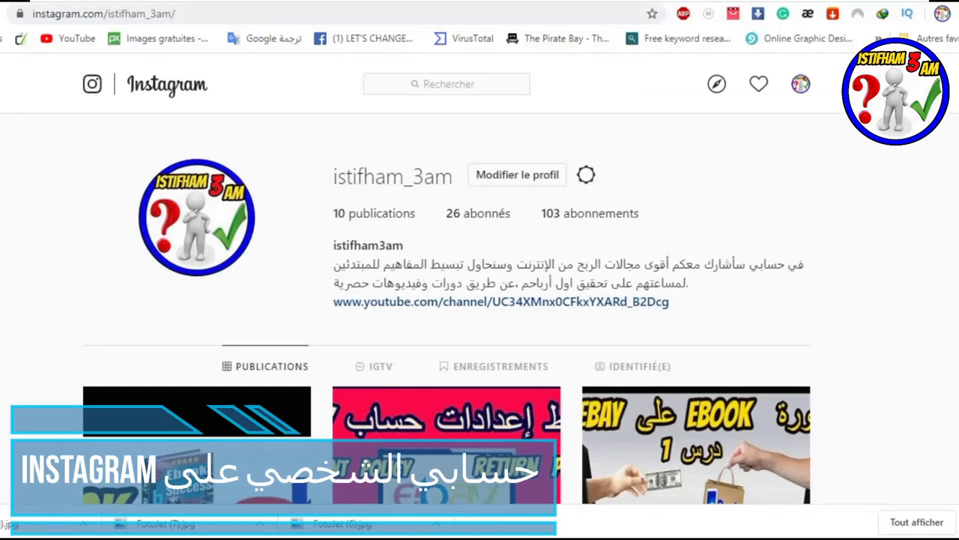
{"action": "scroll", "coordinate": [878, 264], "scroll_direction": "down", "scroll_amount": 10}
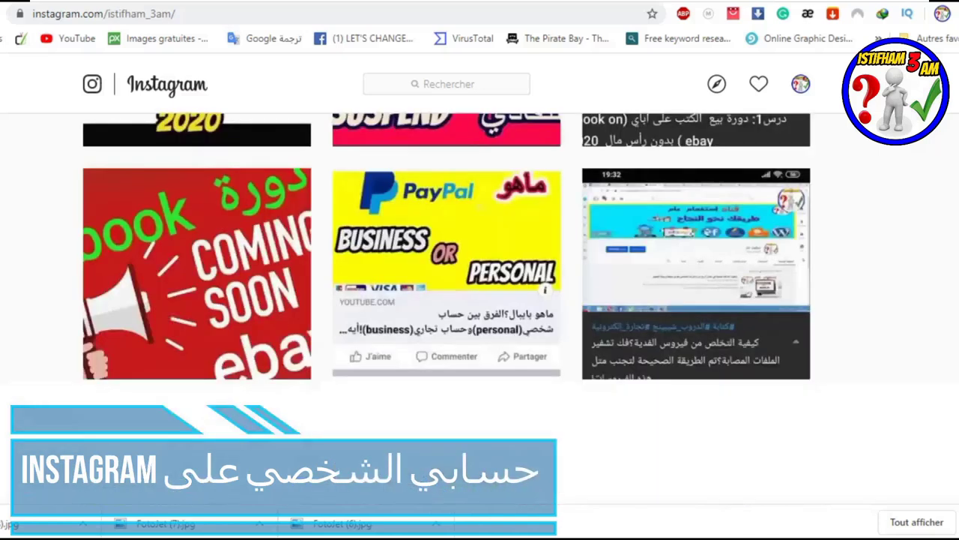
{"action": "scroll", "coordinate": [878, 264], "scroll_direction": "down", "scroll_amount": 3}
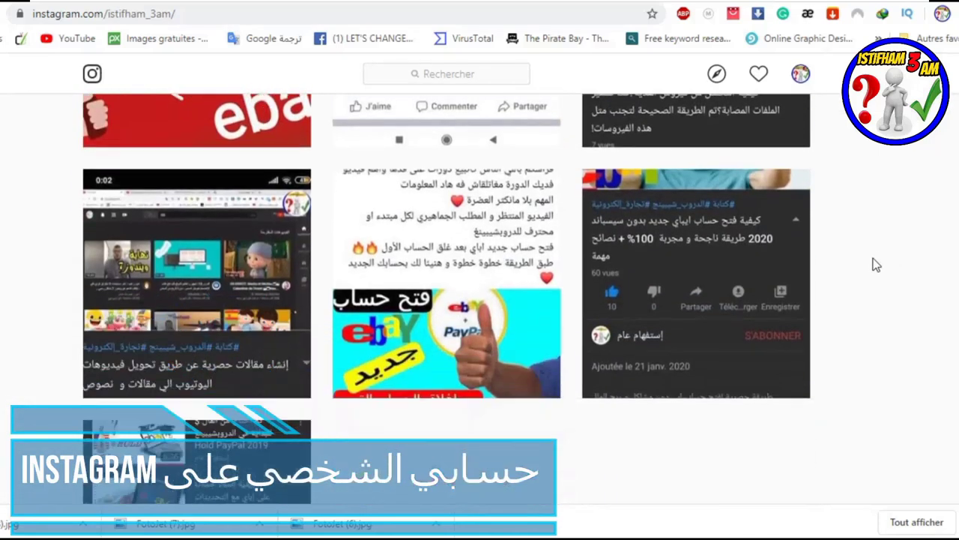
{"action": "scroll", "coordinate": [876, 264], "scroll_direction": "up", "scroll_amount": 13}
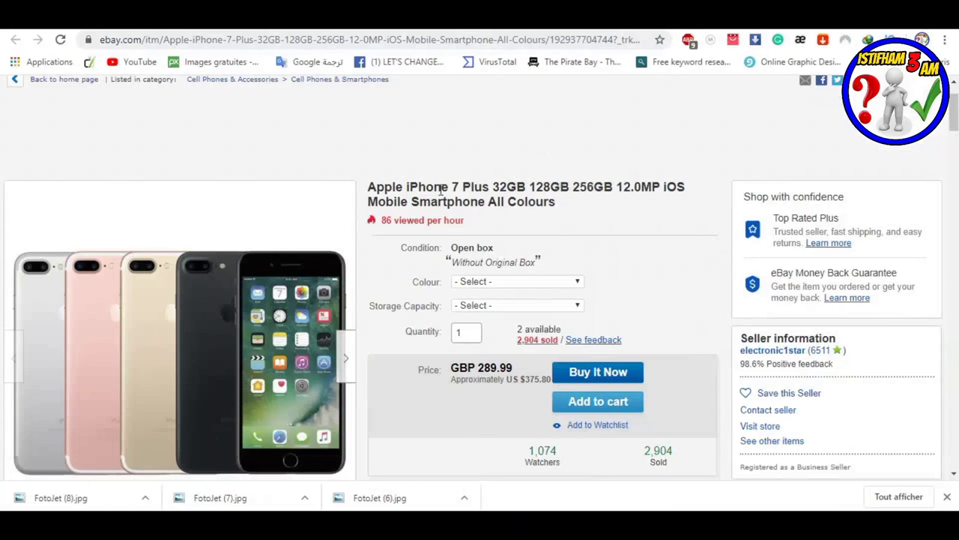
- Examine the eBay listings for the Apple iPhone 7 Plus and the women's fashion shoulder bag, including the similar sponsored items
{"action": "scroll", "coordinate": [431, 203], "scroll_direction": "down", "scroll_amount": 3}
{"action": "scroll", "coordinate": [429, 203], "scroll_direction": "up", "scroll_amount": 4}
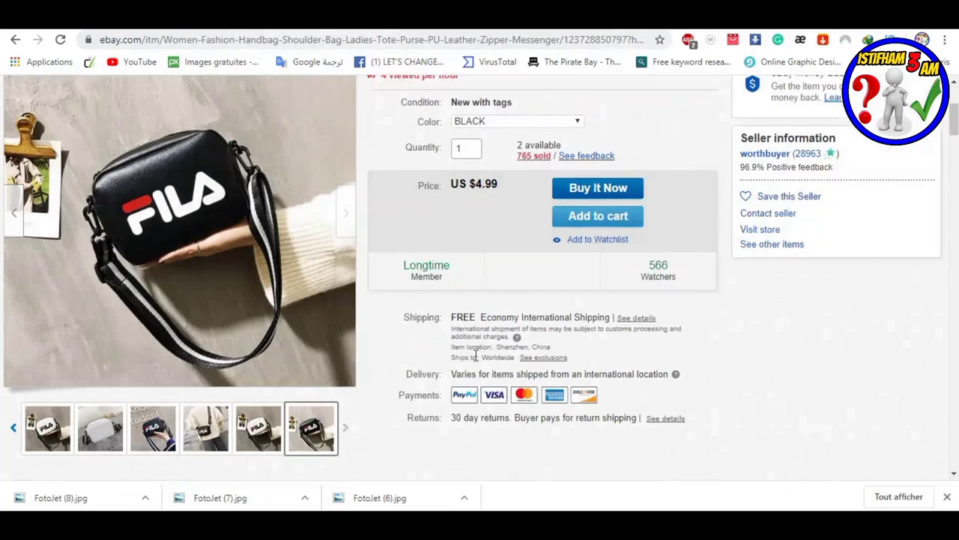
{"action": "scroll", "coordinate": [476, 362], "scroll_direction": "down", "scroll_amount": 5}
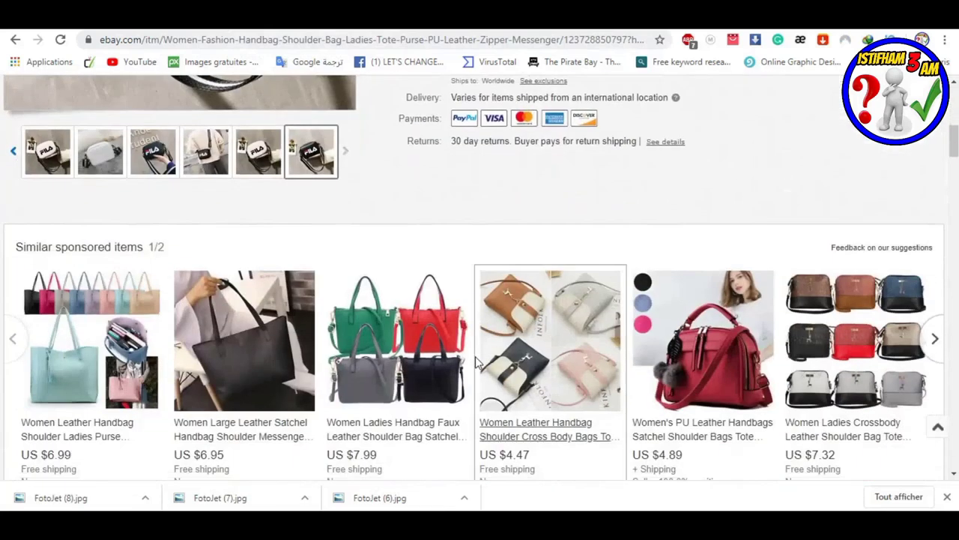
{"action": "scroll", "coordinate": [475, 360], "scroll_direction": "up", "scroll_amount": 5}
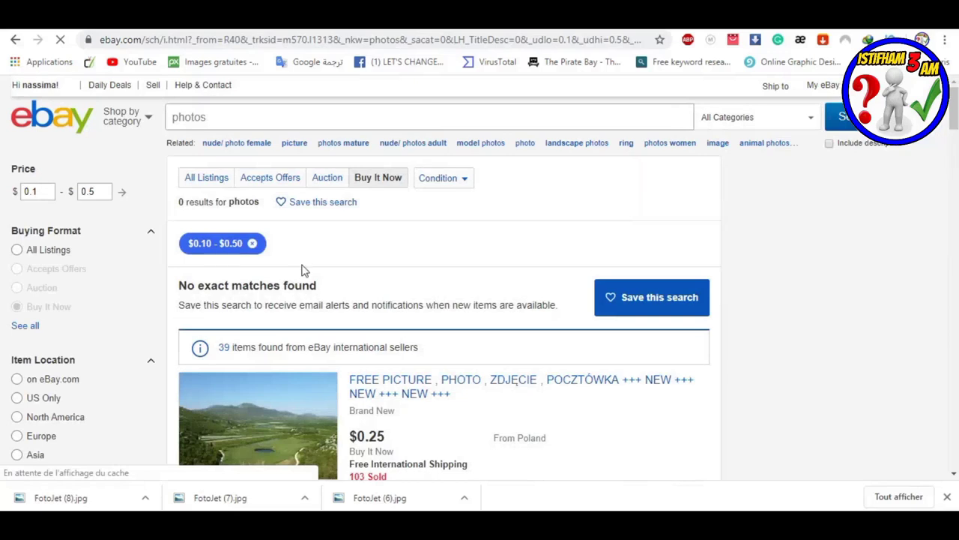
- Look through the eBay Buy It Now results for "photos" priced from $0.10 to $0.50
{"action": "scroll", "coordinate": [296, 248], "scroll_direction": "down", "scroll_amount": 3}
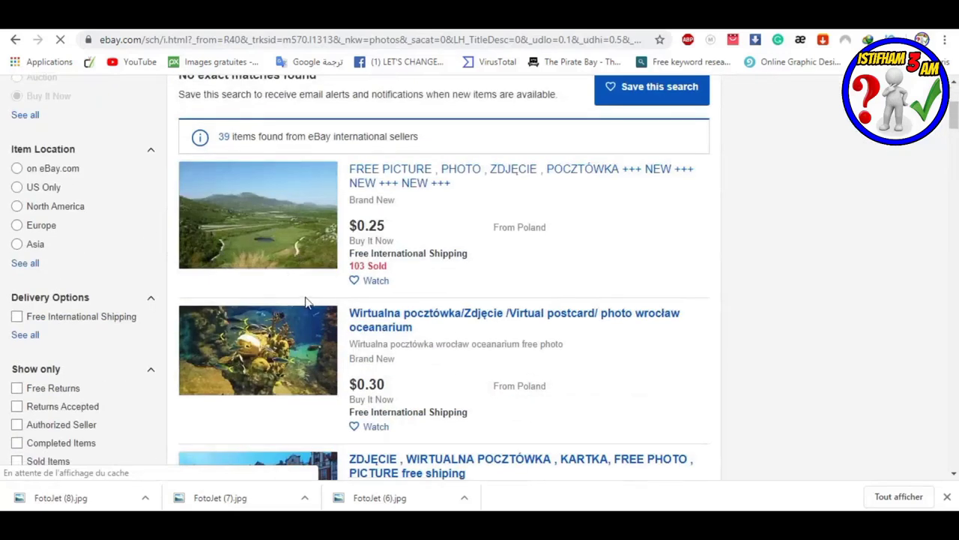
{"action": "scroll", "coordinate": [307, 302], "scroll_direction": "down", "scroll_amount": 3}
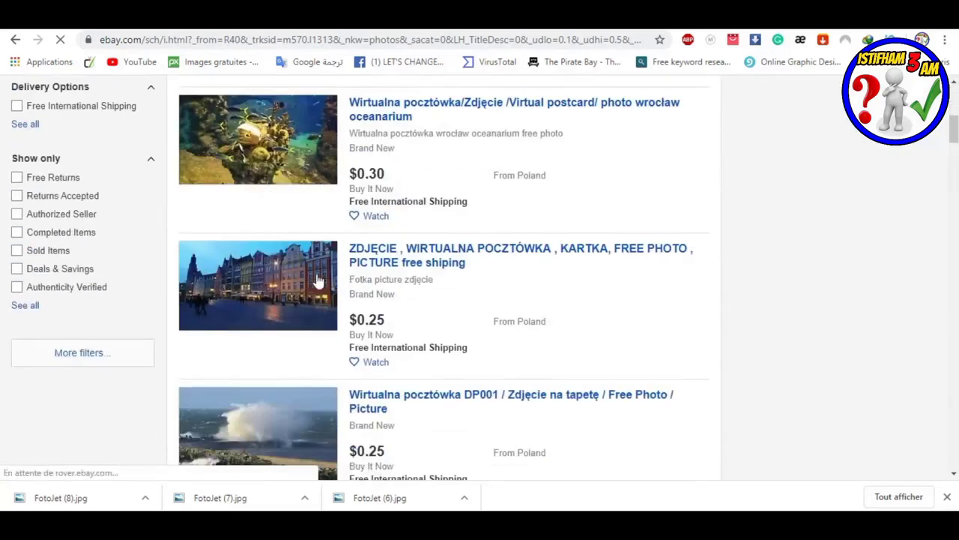
{"action": "scroll", "coordinate": [289, 314], "scroll_direction": "down", "scroll_amount": 3}
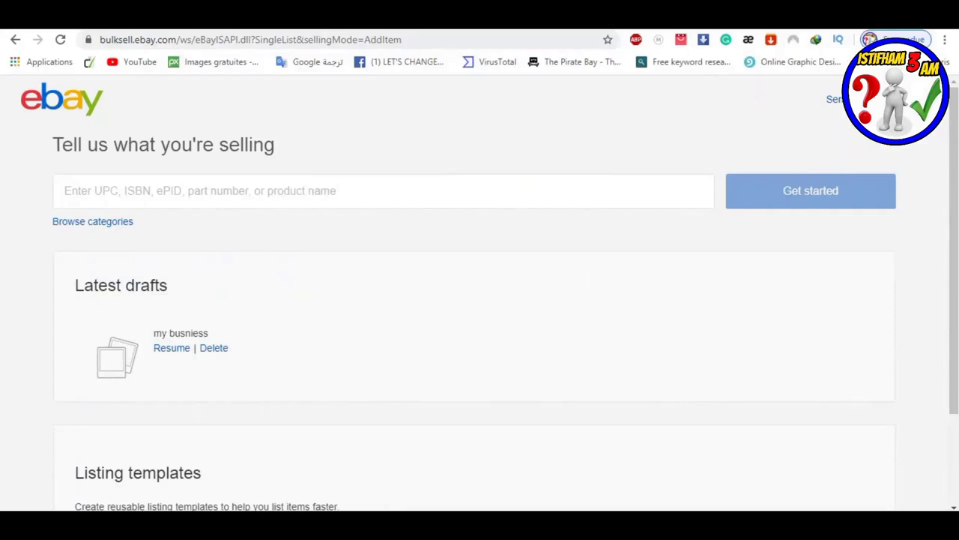
- Look through the four store photos in the ebook > Nouveau dossier folder, starting with img_1716-2
{"action": "mouse_move", "coordinate": [275, 455]}
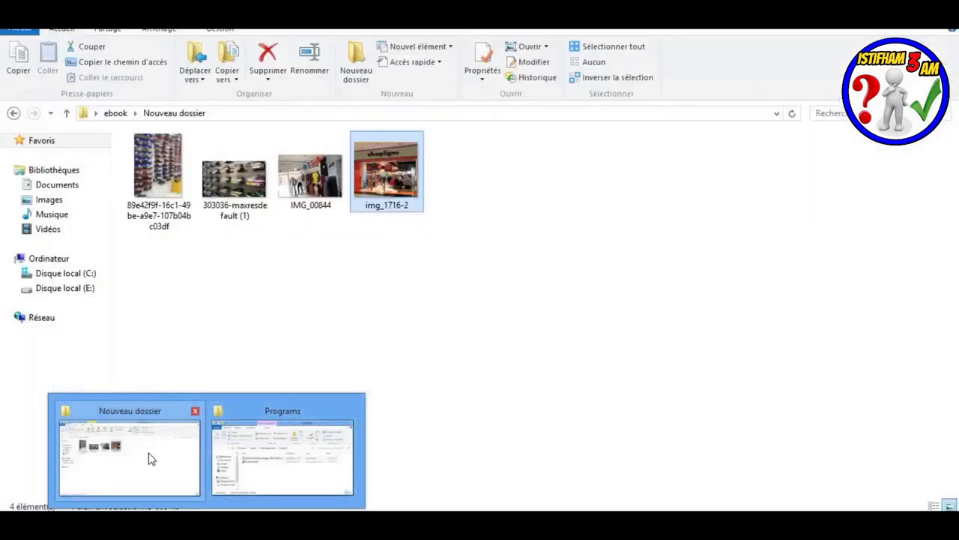
{"action": "left_click", "coordinate": [150, 458]}
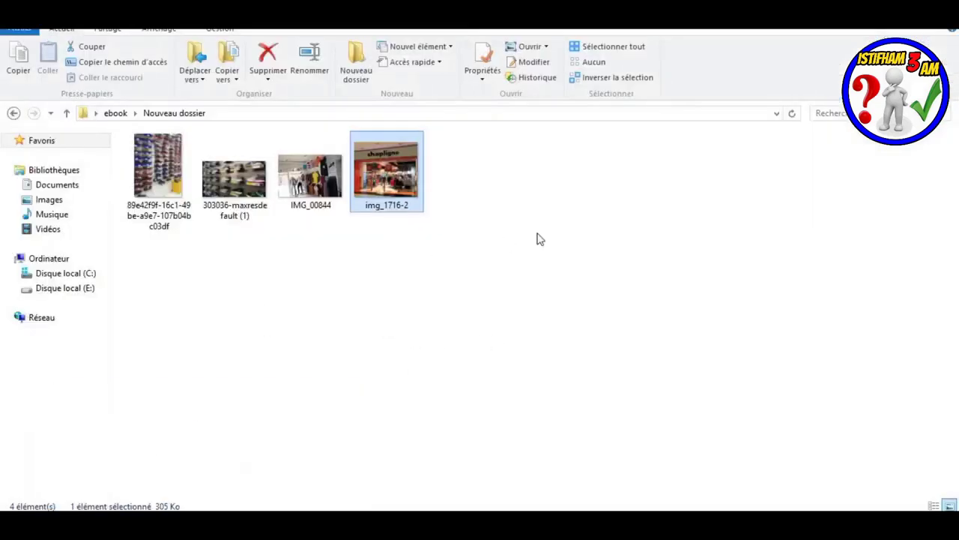
{"action": "double_click", "coordinate": [383, 185]}
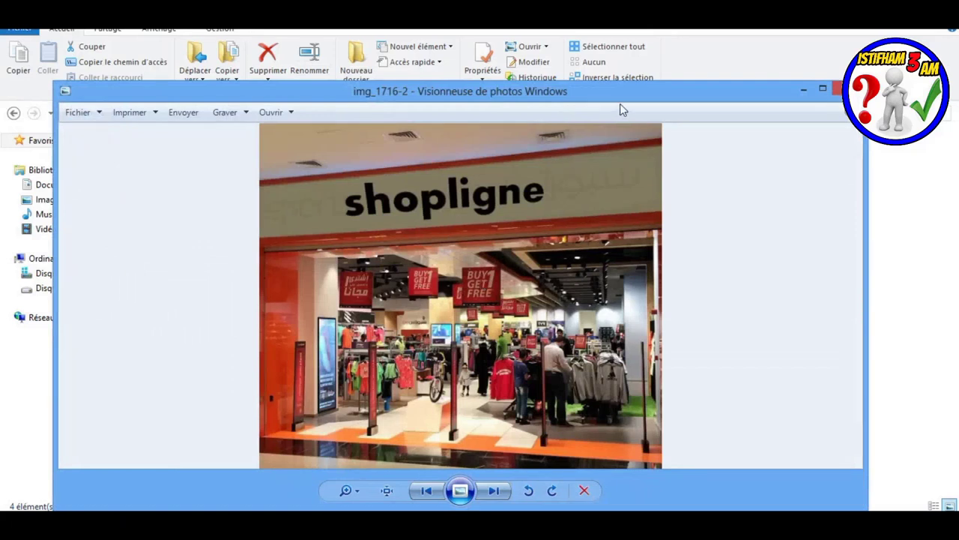
{"action": "left_click_drag", "start_coordinate": [619, 100], "coordinate": [610, 83]}
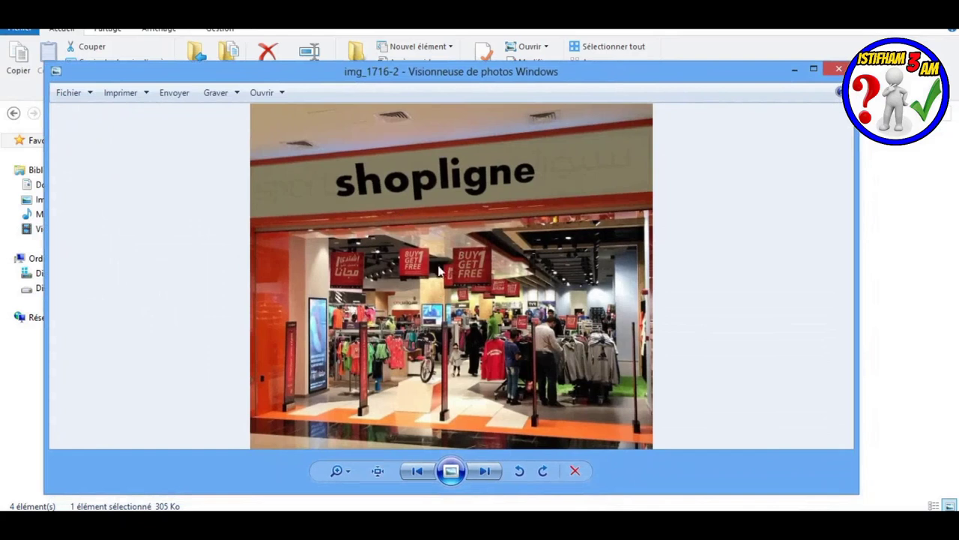
{"action": "left_click", "coordinate": [495, 470]}
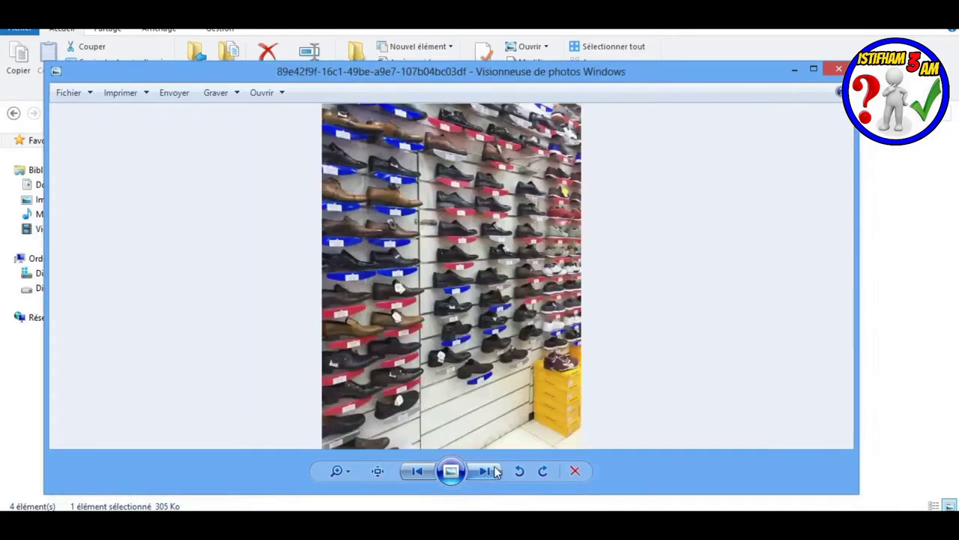
{"action": "left_click", "coordinate": [483, 473]}
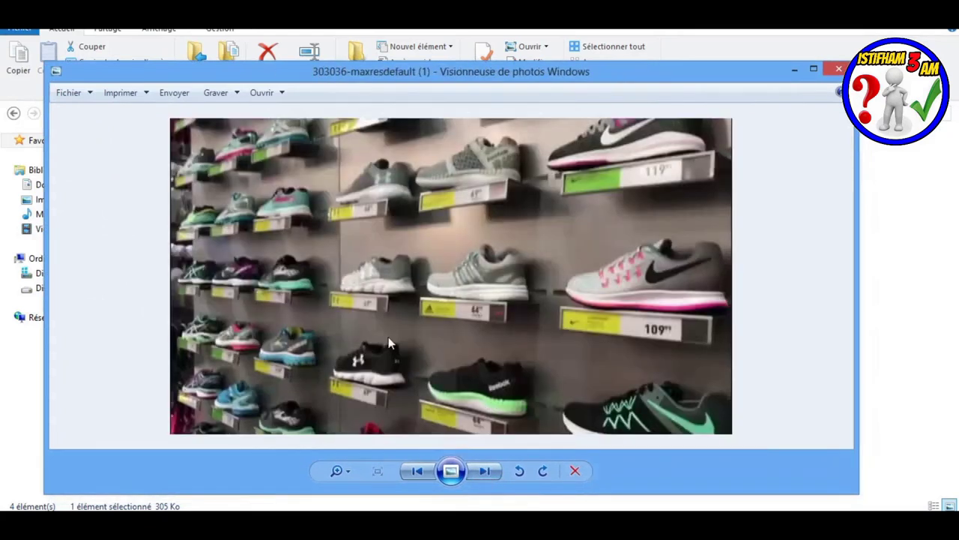
{"action": "left_click", "coordinate": [485, 472]}
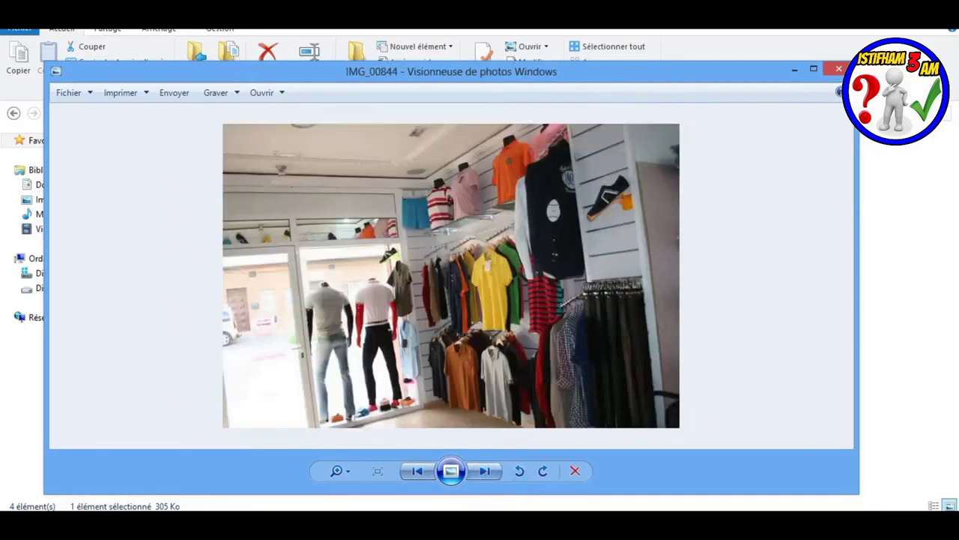
{"action": "left_click", "coordinate": [838, 68]}
{"action": "left_click_drag", "start_coordinate": [437, 222], "coordinate": [132, 136]}
{"action": "left_click", "coordinate": [222, 262]}
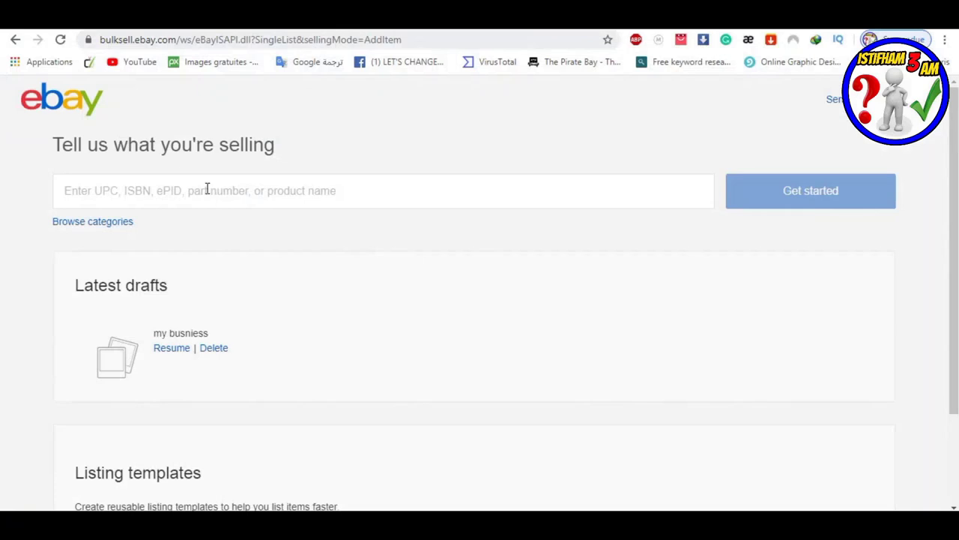
- Create a listing draft for "my business" without selecting a catalog product
{"action": "left_click", "coordinate": [208, 185]}
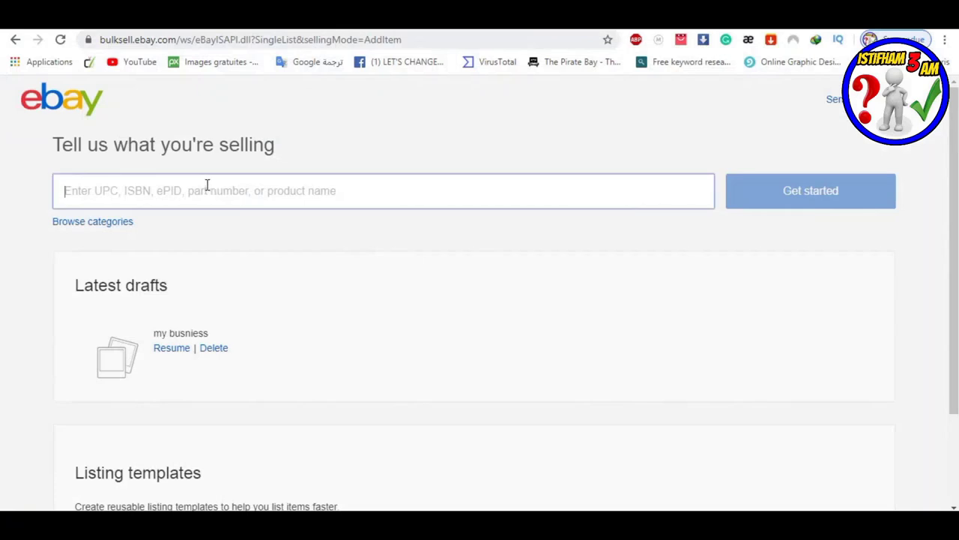
{"action": "type", "text": "my "}
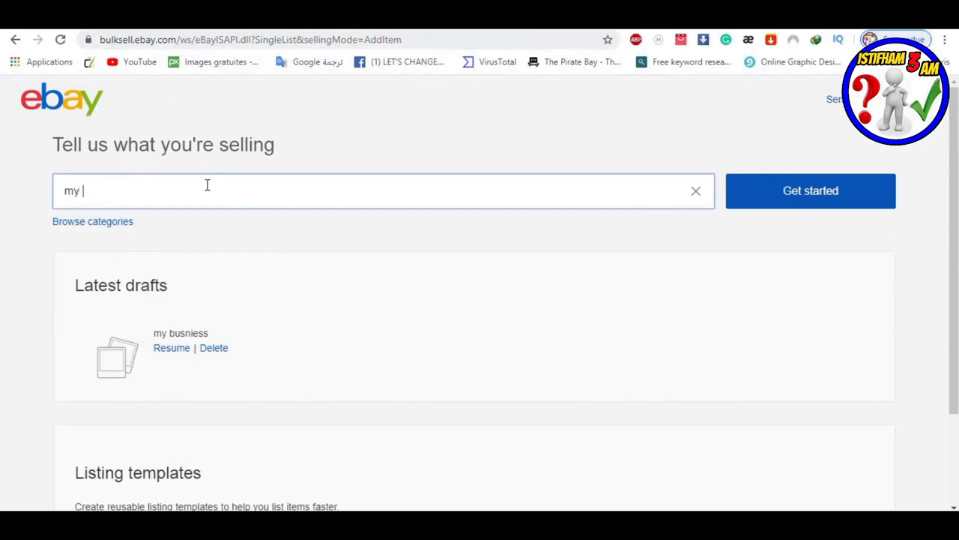
{"action": "type", "text": "busines"}
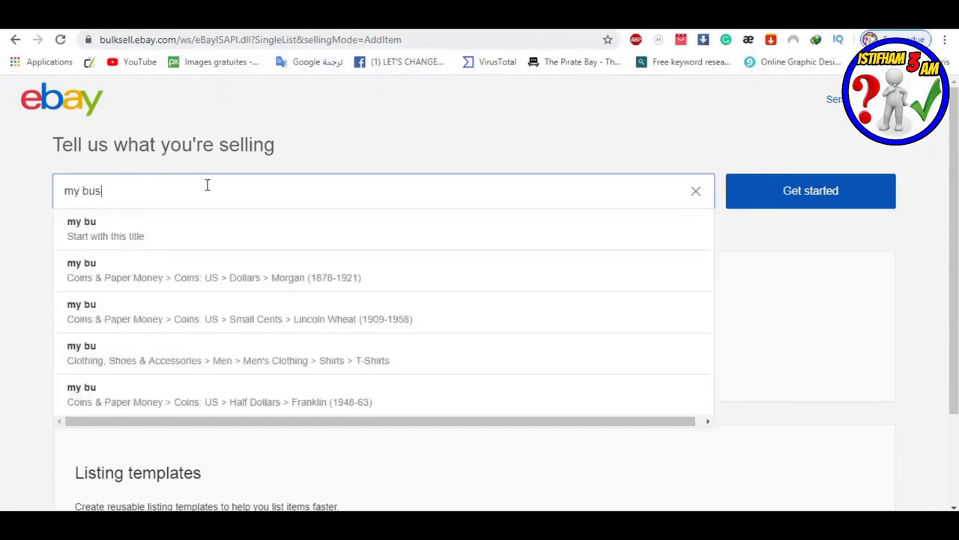
{"action": "type", "text": "s"}
{"action": "left_click", "coordinate": [799, 189]}
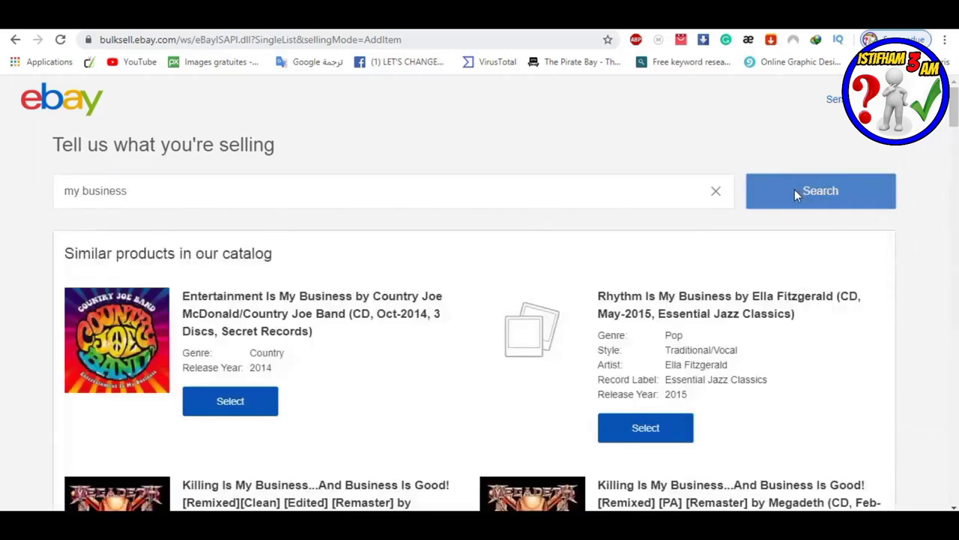
{"action": "scroll", "coordinate": [335, 341], "scroll_direction": "down", "scroll_amount": 15}
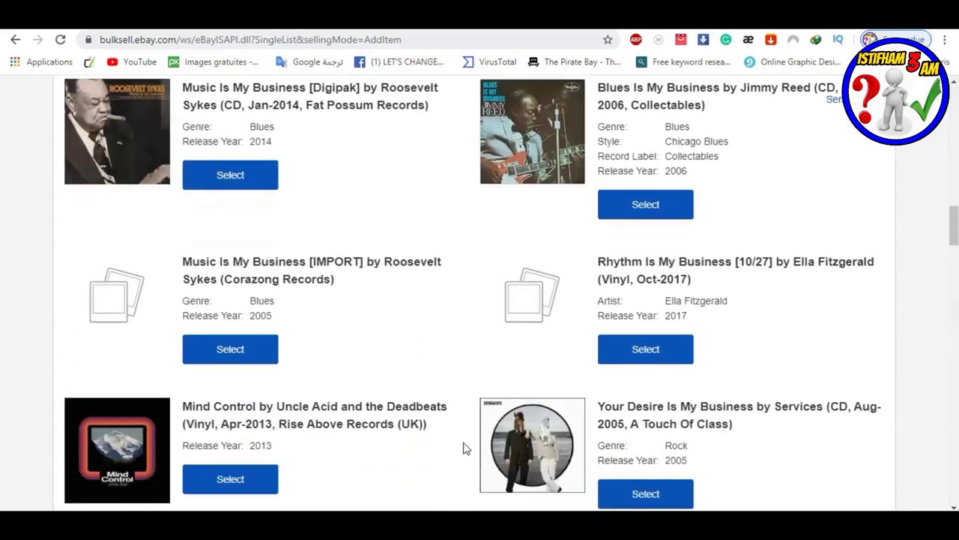
{"action": "scroll", "coordinate": [457, 487], "scroll_direction": "down", "scroll_amount": 5}
{"action": "scroll", "coordinate": [453, 510], "scroll_direction": "down", "scroll_amount": 1}
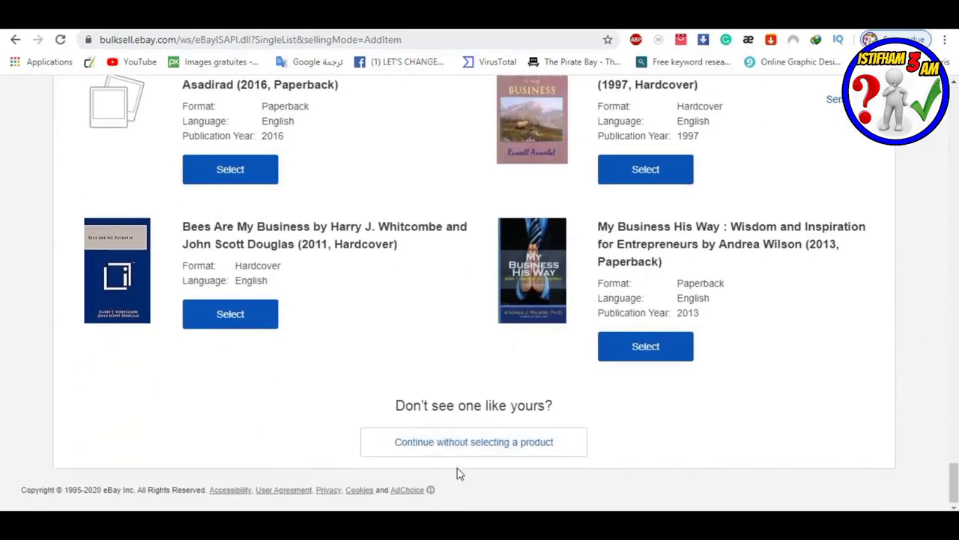
{"action": "left_click", "coordinate": [446, 443]}
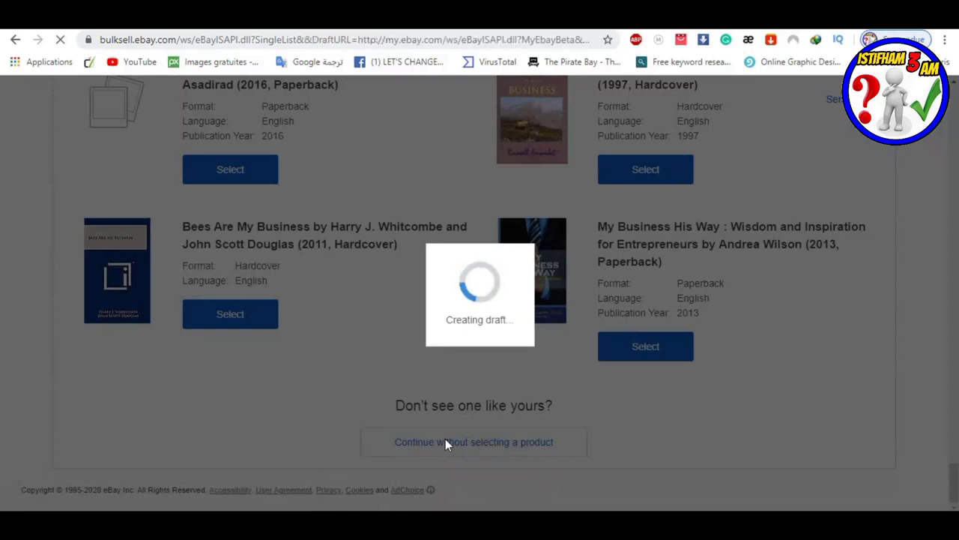
- Add all four images from the Nouveau dossier folder to the listing's photos
{"action": "scroll", "coordinate": [407, 447], "scroll_direction": "down", "scroll_amount": 10}
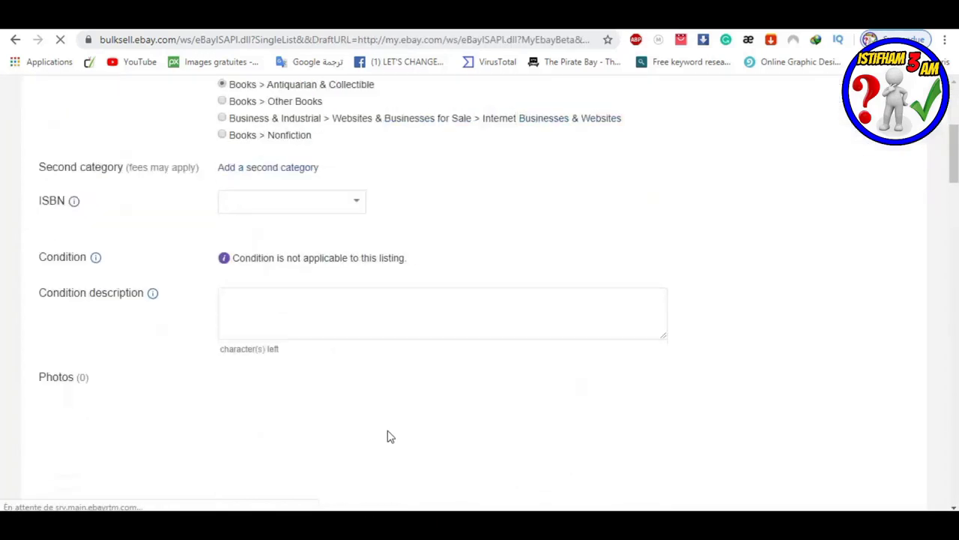
{"action": "scroll", "coordinate": [402, 370], "scroll_direction": "up", "scroll_amount": 5}
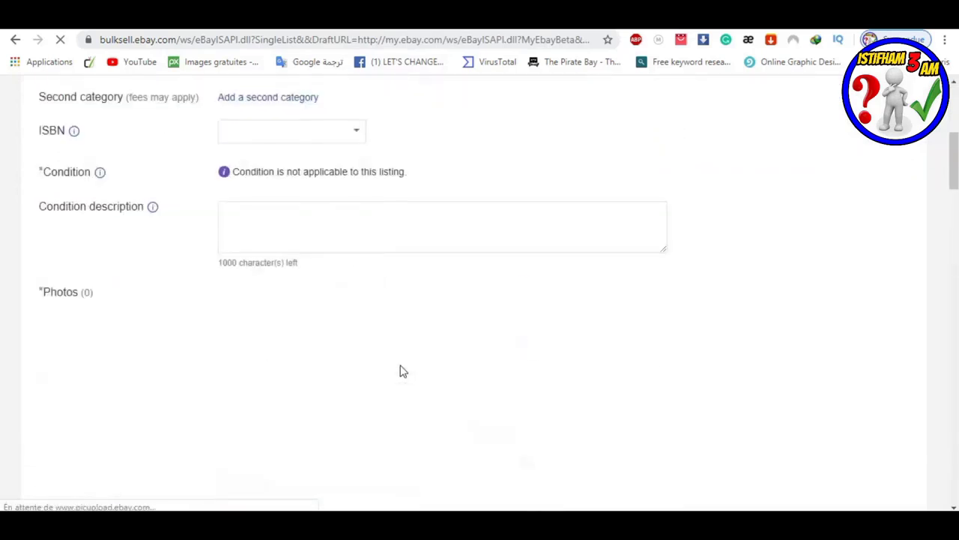
{"action": "scroll", "coordinate": [402, 374], "scroll_direction": "down", "scroll_amount": 1}
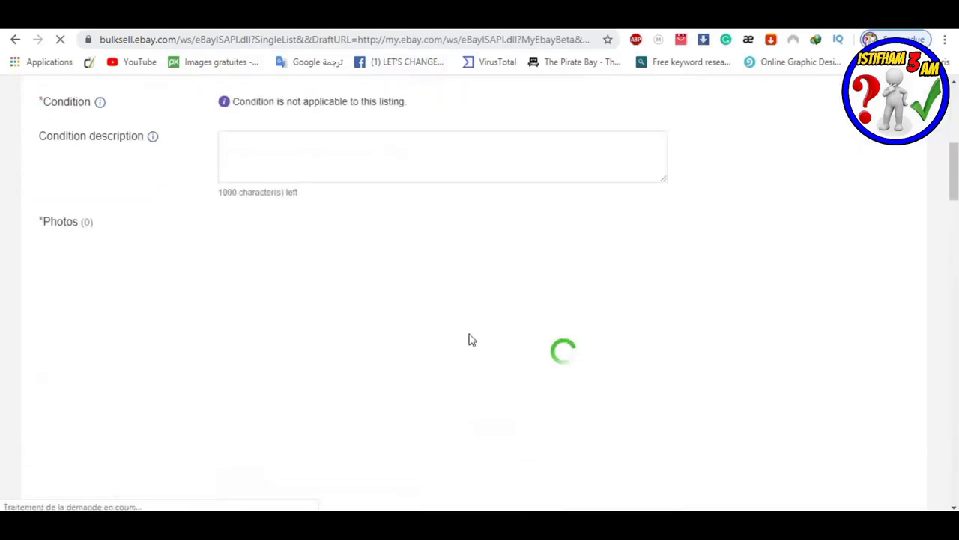
{"action": "left_click", "coordinate": [374, 355]}
{"action": "left_click_drag", "start_coordinate": [442, 203], "coordinate": [133, 78]}
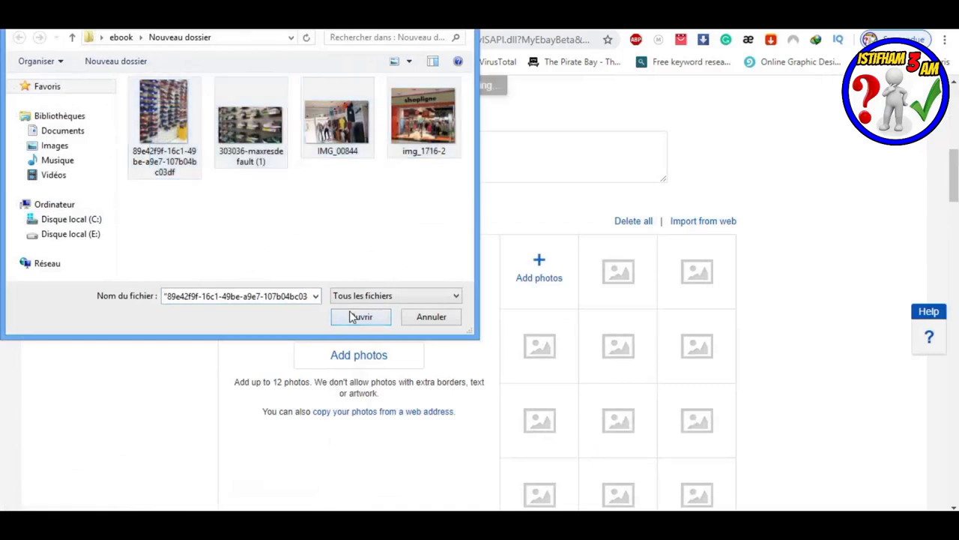
{"action": "left_click", "coordinate": [358, 315]}
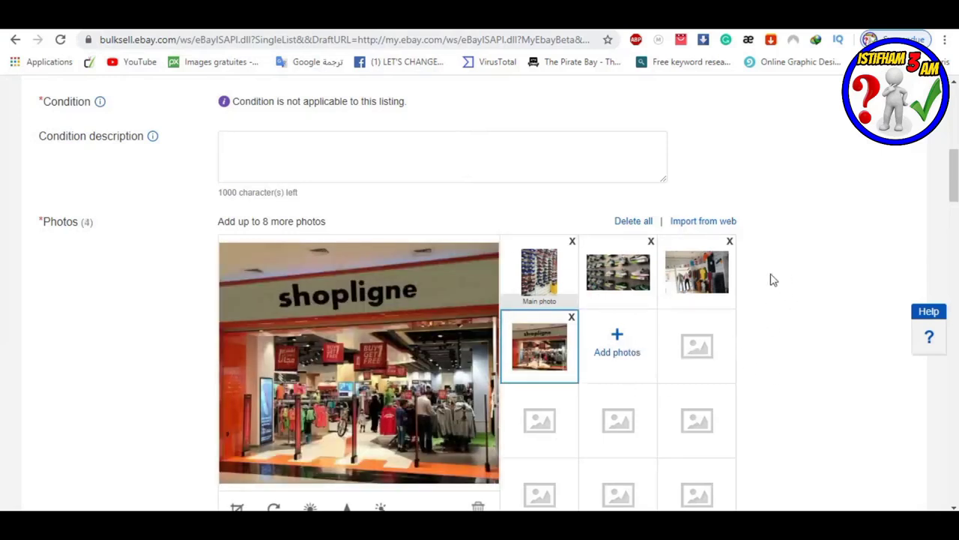
- Move the "shopligne" storefront image to the first place so it is the listing's main photo
{"action": "scroll", "coordinate": [454, 372], "scroll_direction": "down", "scroll_amount": 2}
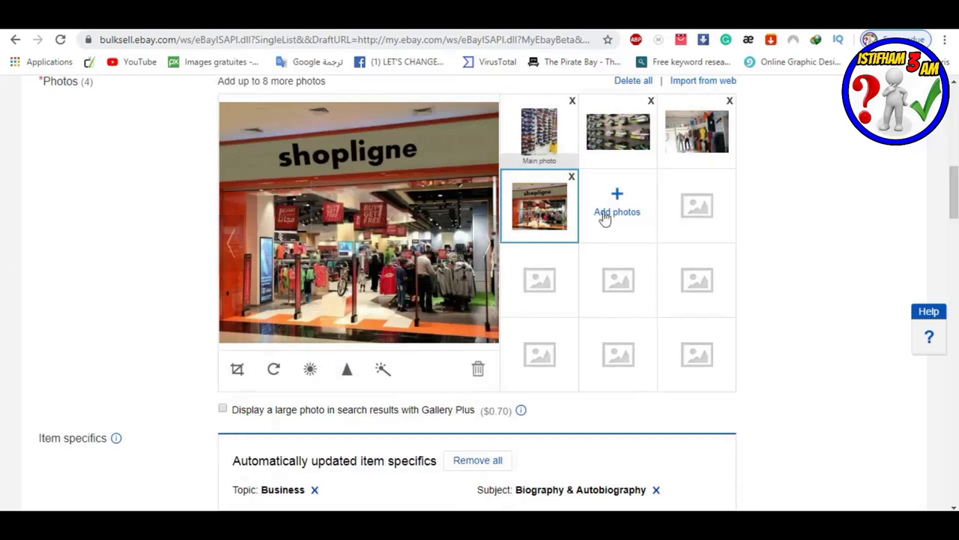
{"action": "left_click_drag", "start_coordinate": [539, 206], "coordinate": [539, 142]}
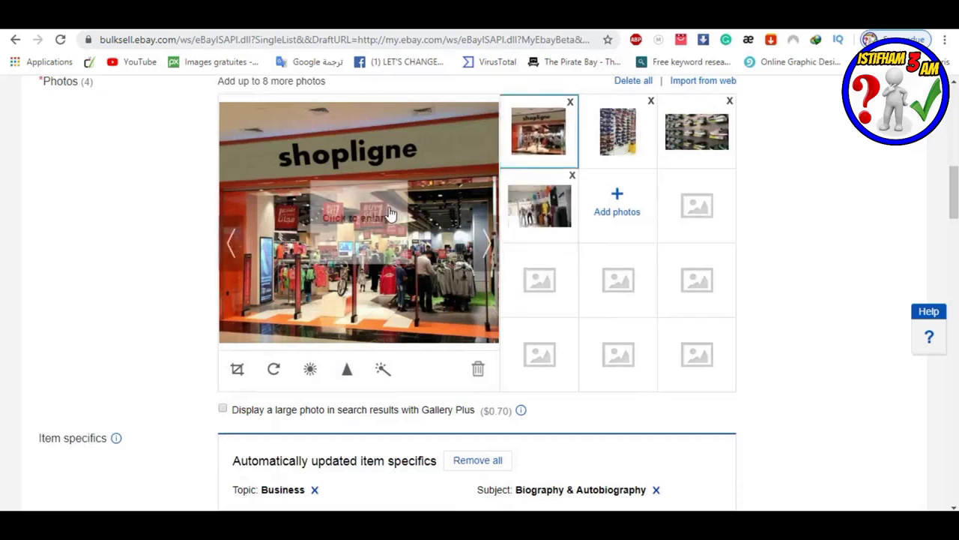
{"action": "scroll", "coordinate": [355, 293], "scroll_direction": "up", "scroll_amount": 2}
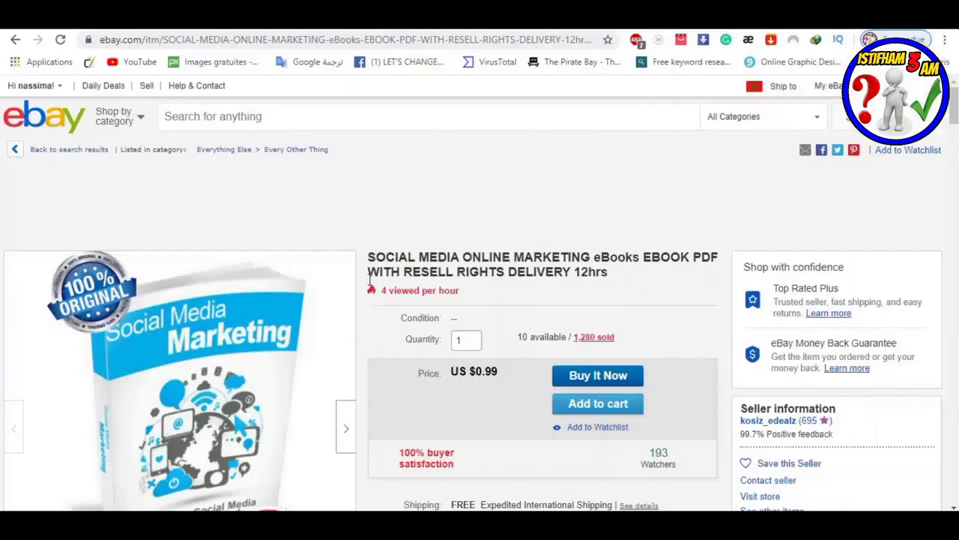
- Replace the listing title with "SOCIAL MEDIA ONLINE MARKETING eBooks", copied from the social media marketing ebook's eBay page
{"action": "left_click_drag", "start_coordinate": [368, 256], "coordinate": [639, 257]}
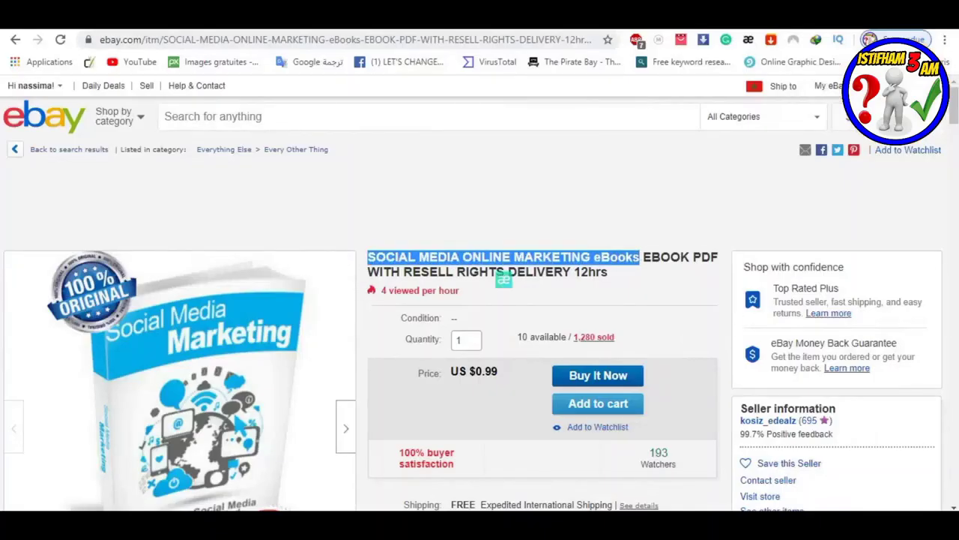
{"action": "left_click", "coordinate": [360, 289]}
{"action": "left_click_drag", "start_coordinate": [368, 256], "coordinate": [640, 254]}
{"action": "left_click", "coordinate": [361, 290]}
{"action": "left_click_drag", "start_coordinate": [368, 258], "coordinate": [639, 255]}
{"action": "left_click", "coordinate": [360, 289]}
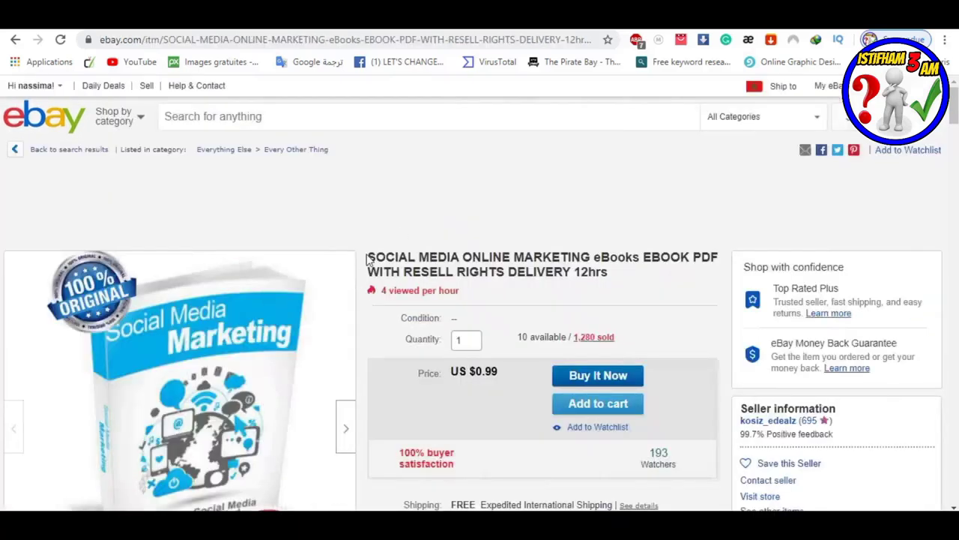
{"action": "left_click_drag", "start_coordinate": [368, 258], "coordinate": [639, 253]}
{"action": "key", "text": "ctrl+c"}
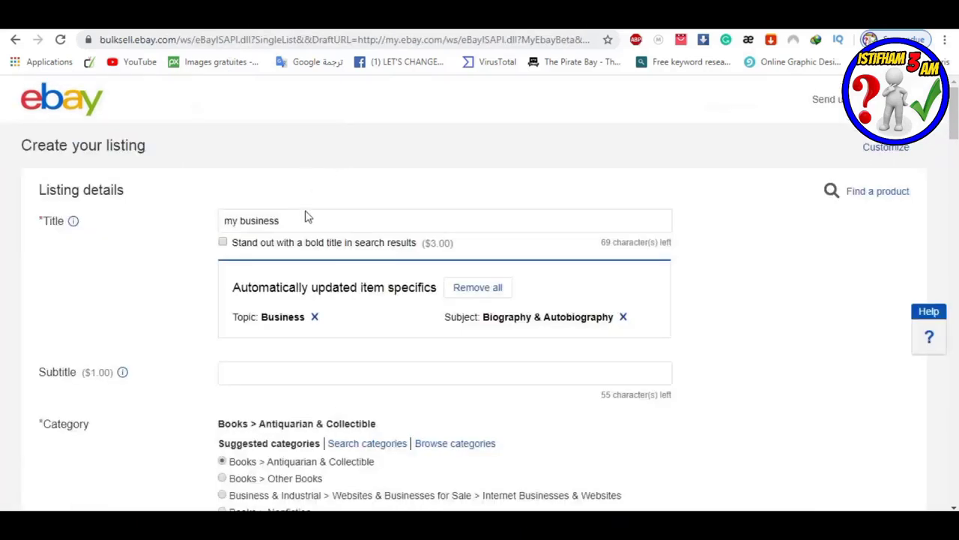
{"action": "left_click_drag", "start_coordinate": [305, 229], "coordinate": [207, 228]}
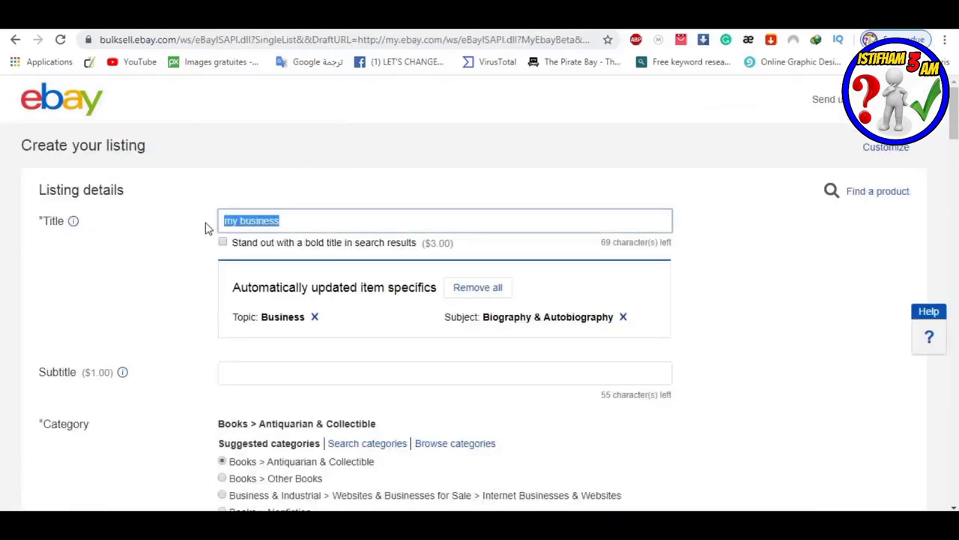
{"action": "key", "text": "ctrl+v"}
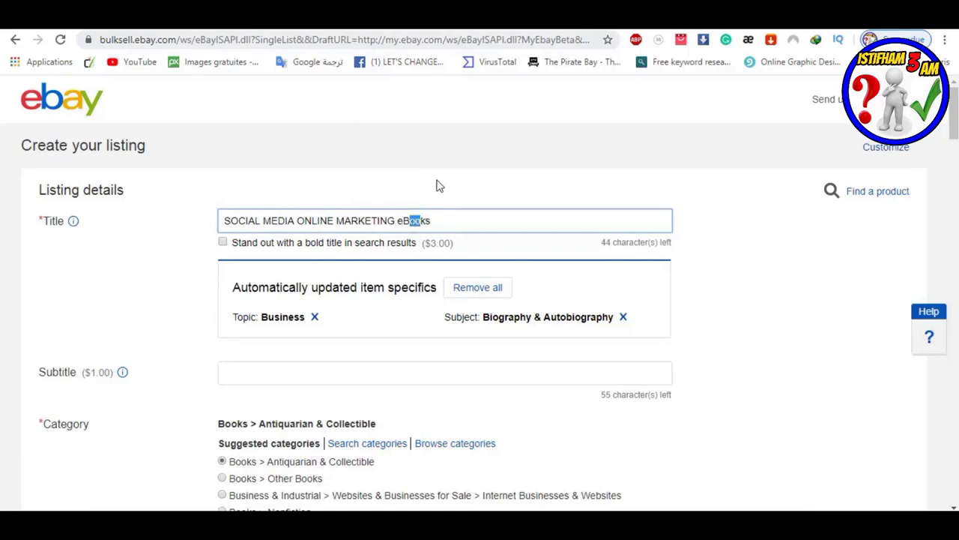
- Try replacing the letters "oo" in the title's word "eBooks" with zeros, and review the listing form
{"action": "type", "text": "00"}
{"action": "left_click", "coordinate": [408, 184]}
{"action": "key", "text": "ctrl+z"}
{"action": "type", "text": "0"}
{"action": "left_click", "coordinate": [433, 197]}
{"action": "scroll", "coordinate": [697, 322], "scroll_direction": "down", "scroll_amount": 4}
{"action": "scroll", "coordinate": [693, 326], "scroll_direction": "up", "scroll_amount": 1}
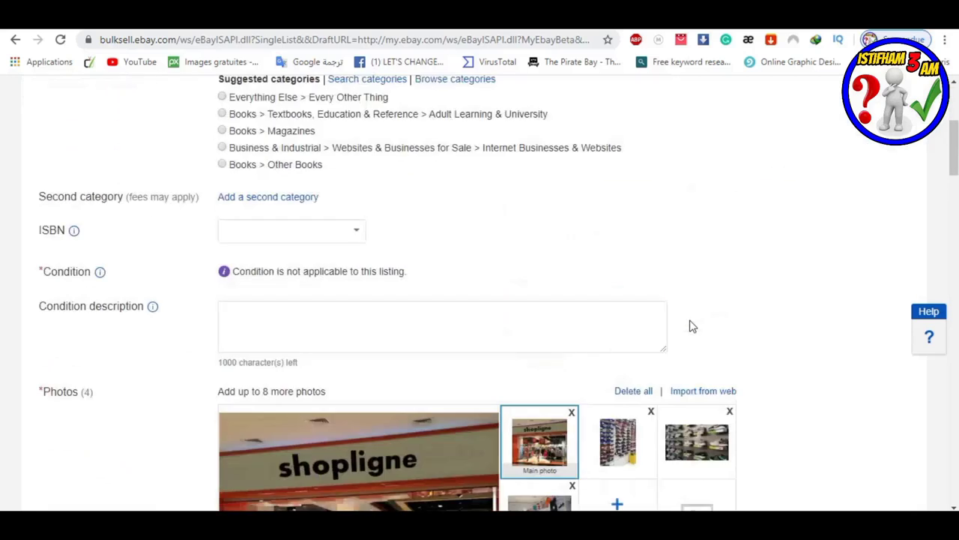
{"action": "scroll", "coordinate": [693, 326], "scroll_direction": "up", "scroll_amount": 4}
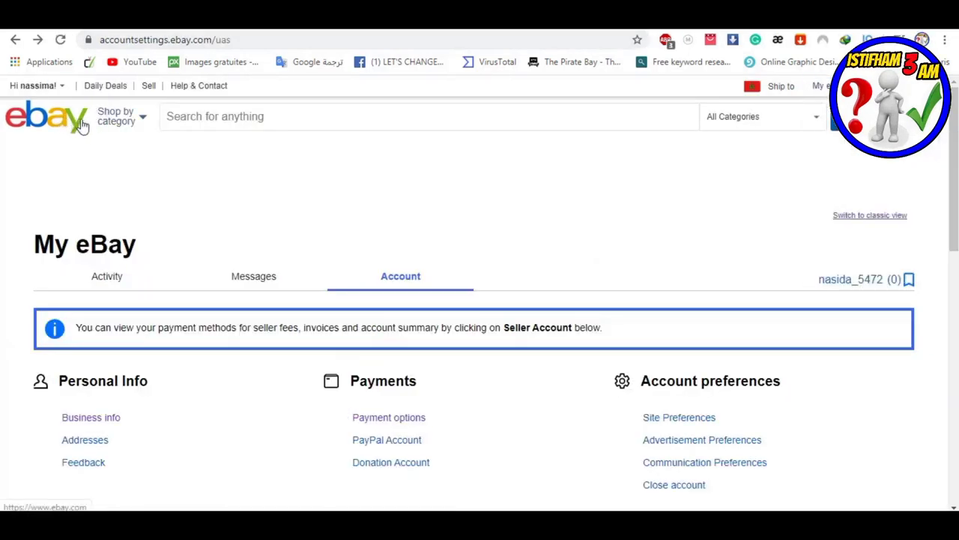
- Open the My eBay Selling overview and start listing a new item
{"action": "mouse_move", "coordinate": [821, 89]}
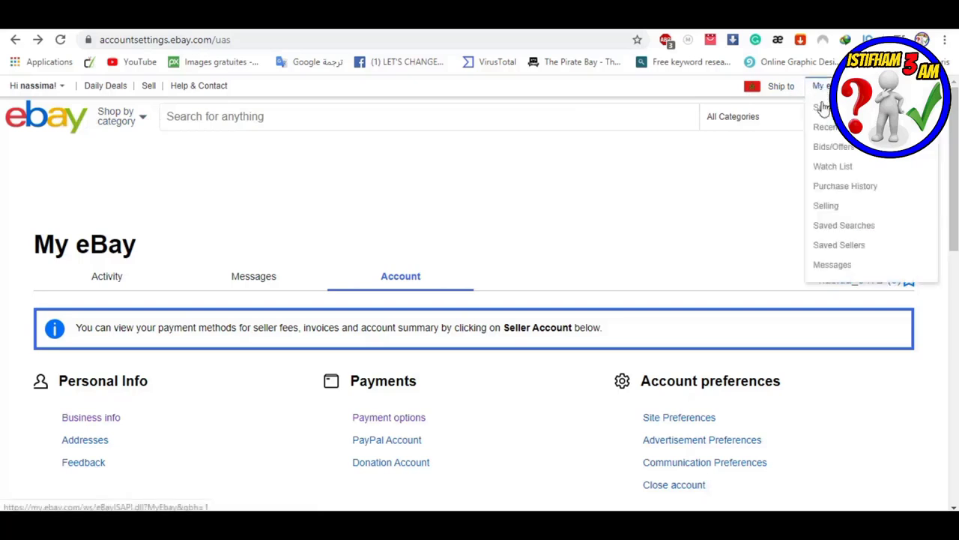
{"action": "left_click", "coordinate": [825, 210]}
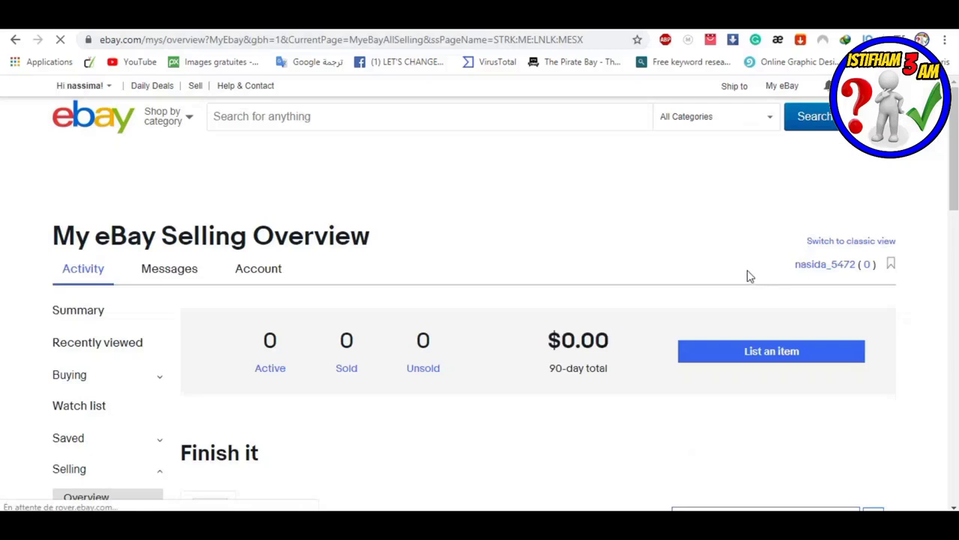
{"action": "left_click", "coordinate": [771, 359]}
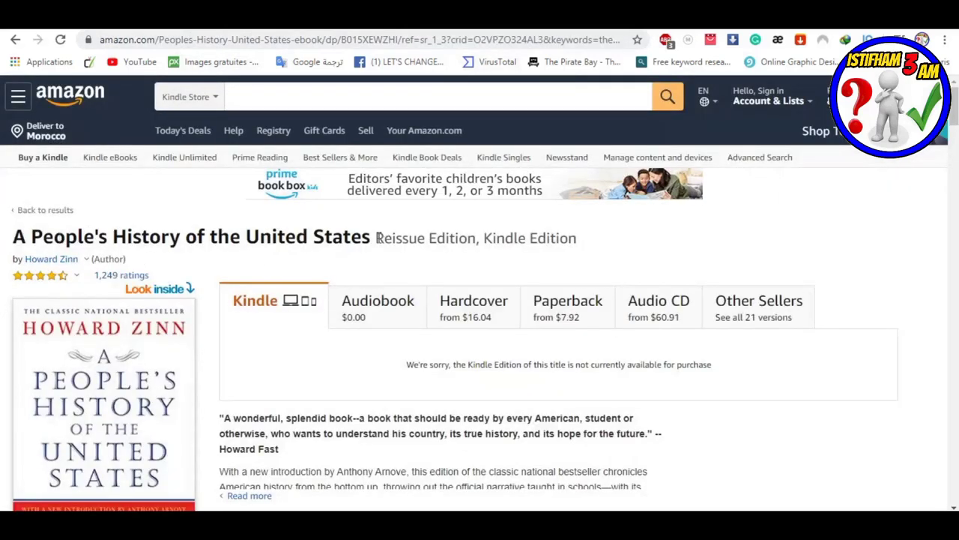
- Copy the title "A People's History of the United States" from its Amazon page and search eBay's selling catalog for it
{"action": "left_click_drag", "start_coordinate": [373, 238], "coordinate": [3, 242]}
{"action": "key", "text": "ctrl+c"}
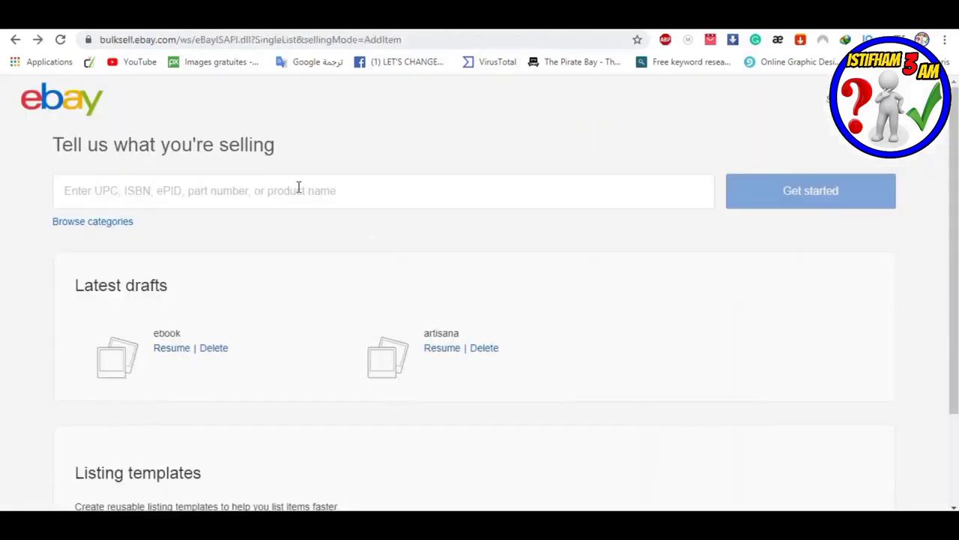
{"action": "left_click", "coordinate": [299, 187]}
{"action": "key", "text": "ctrl+v"}
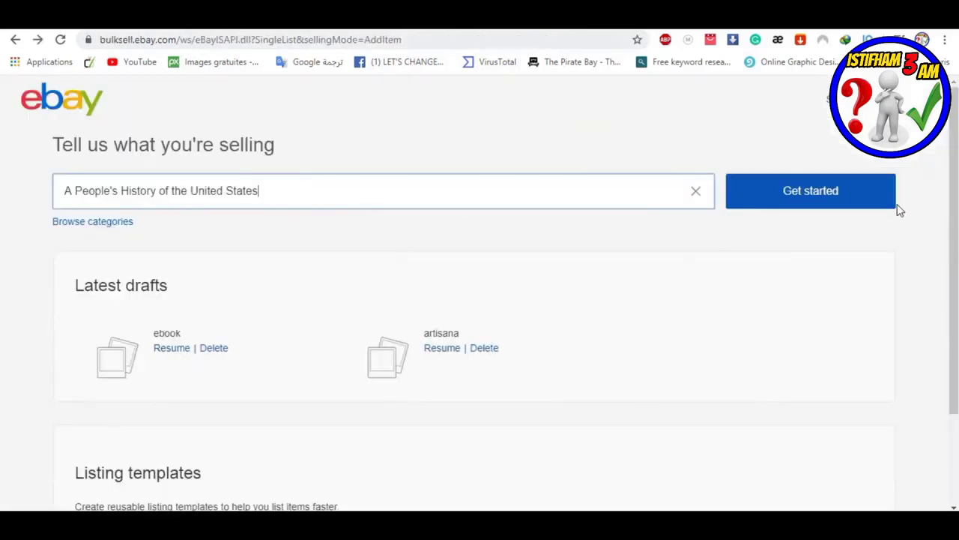
{"action": "left_click", "coordinate": [847, 194]}
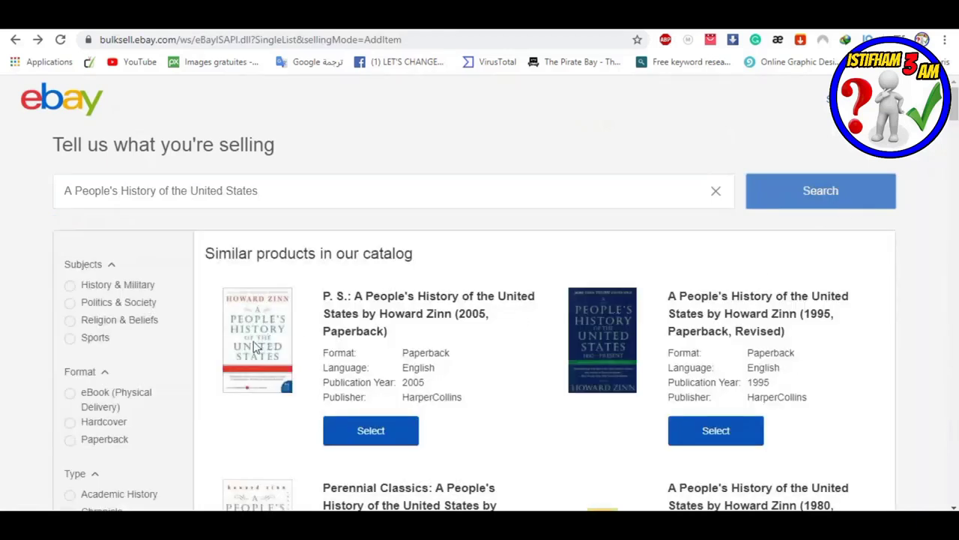
- Look through the similar catalog products and continue to the listing form without selecting one
{"action": "scroll", "coordinate": [433, 389], "scroll_direction": "down", "scroll_amount": 6}
{"action": "scroll", "coordinate": [433, 389], "scroll_direction": "down", "scroll_amount": 10}
{"action": "scroll", "coordinate": [433, 384], "scroll_direction": "down", "scroll_amount": 12}
{"action": "scroll", "coordinate": [441, 390], "scroll_direction": "down", "scroll_amount": 12}
{"action": "scroll", "coordinate": [441, 389], "scroll_direction": "down", "scroll_amount": 12}
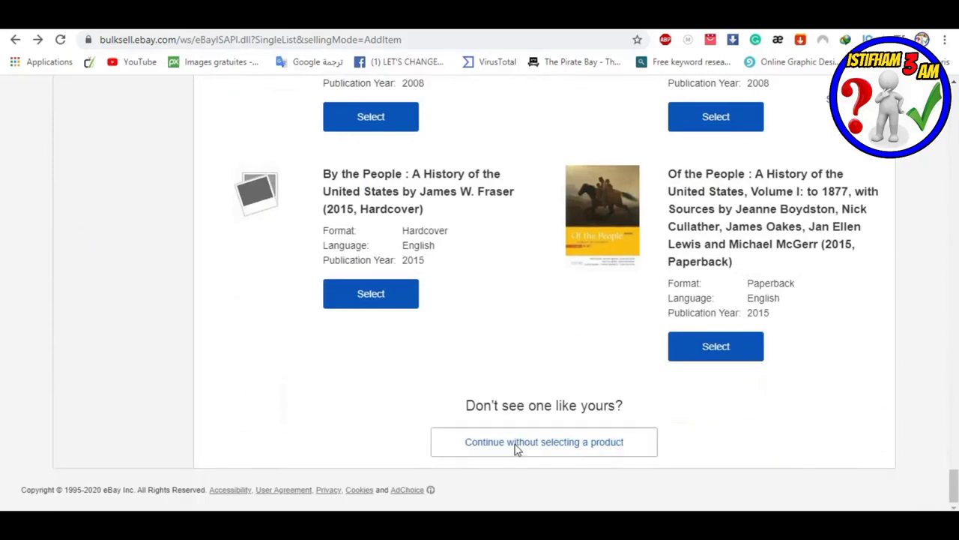
{"action": "left_click", "coordinate": [515, 443]}
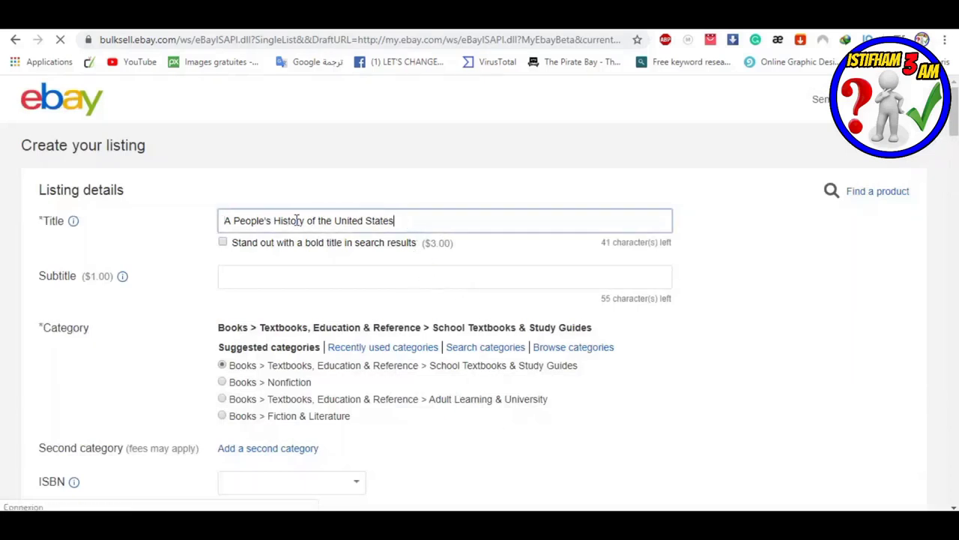
{"action": "left_click_drag", "start_coordinate": [394, 220], "coordinate": [203, 215]}
{"action": "left_click", "coordinate": [385, 195]}
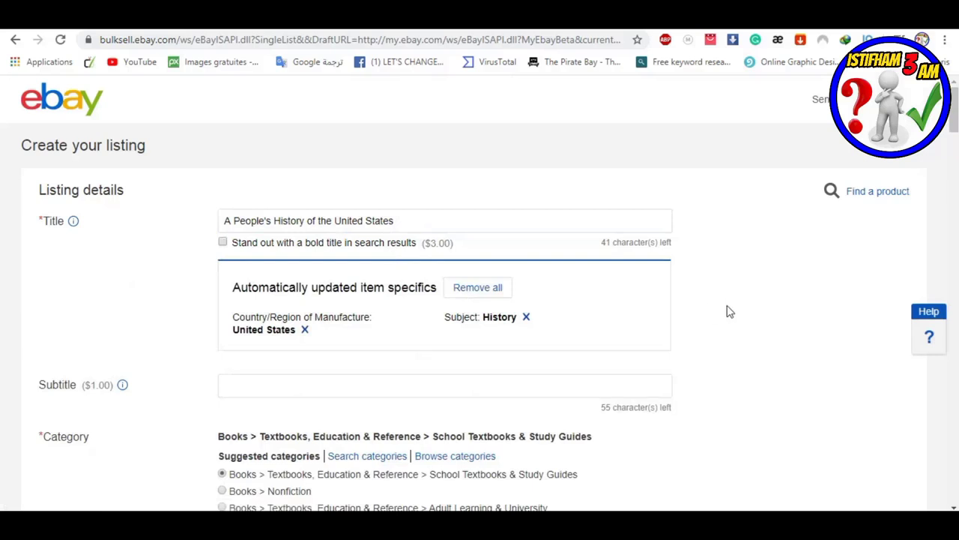
{"action": "scroll", "coordinate": [729, 312], "scroll_direction": "down", "scroll_amount": 2}
{"action": "scroll", "coordinate": [729, 320], "scroll_direction": "down", "scroll_amount": 2}
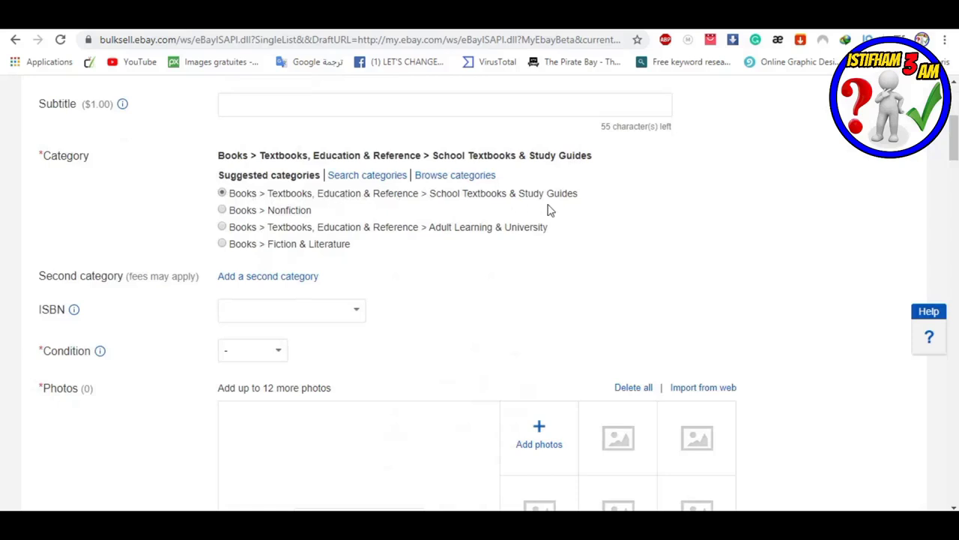
{"action": "scroll", "coordinate": [313, 306], "scroll_direction": "down", "scroll_amount": 1}
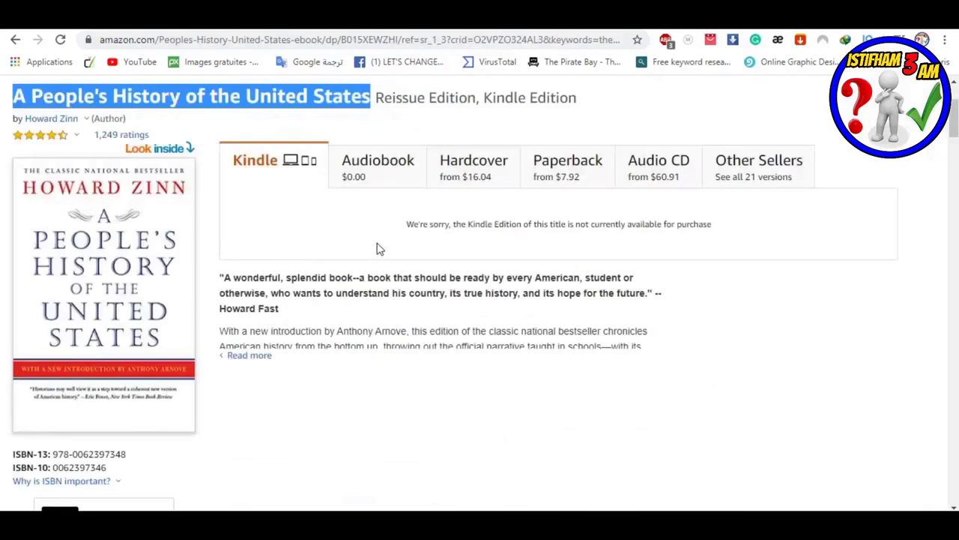
{"action": "scroll", "coordinate": [375, 262], "scroll_direction": "down", "scroll_amount": 2}
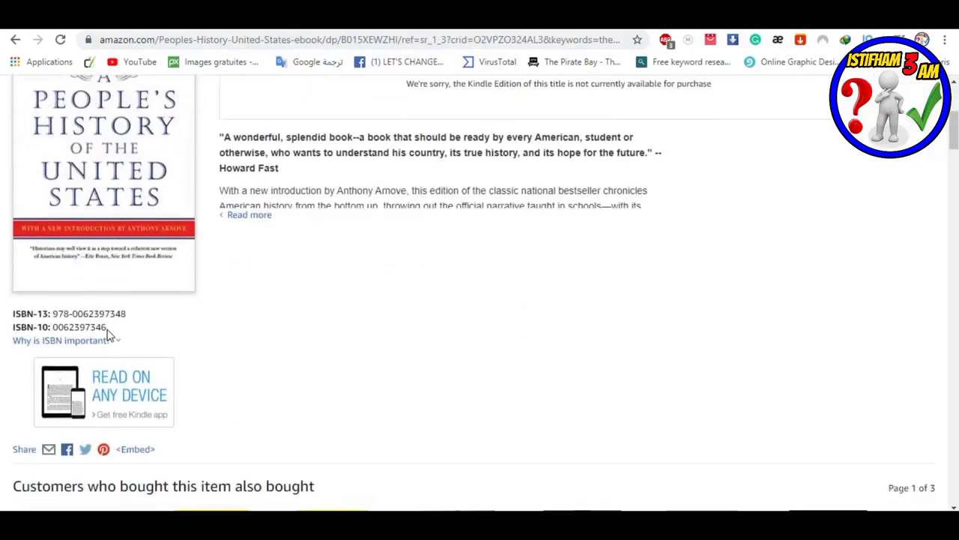
{"action": "left_click_drag", "start_coordinate": [106, 328], "coordinate": [58, 331]}
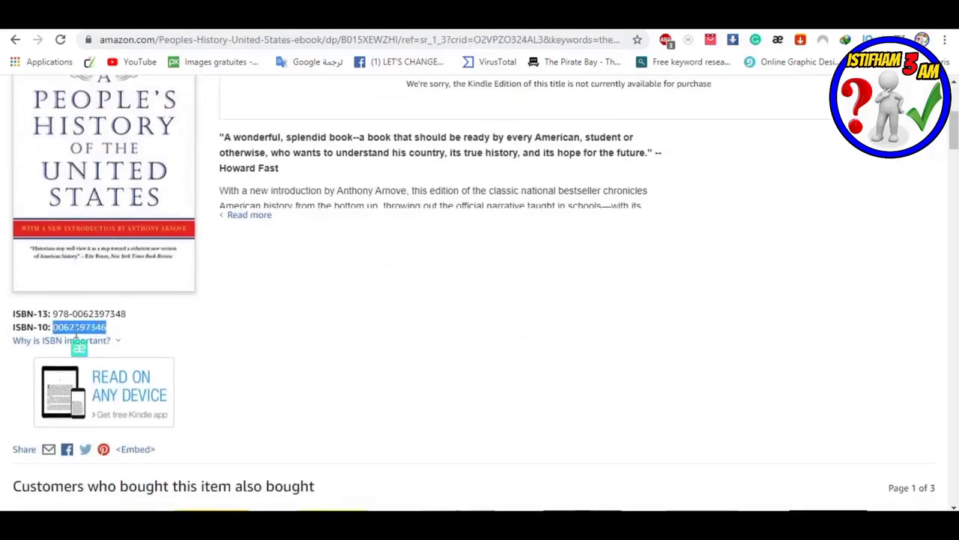
{"action": "left_click", "coordinate": [78, 344]}
{"action": "left_click", "coordinate": [546, 312]}
{"action": "key", "text": "ctrl+Tab"}
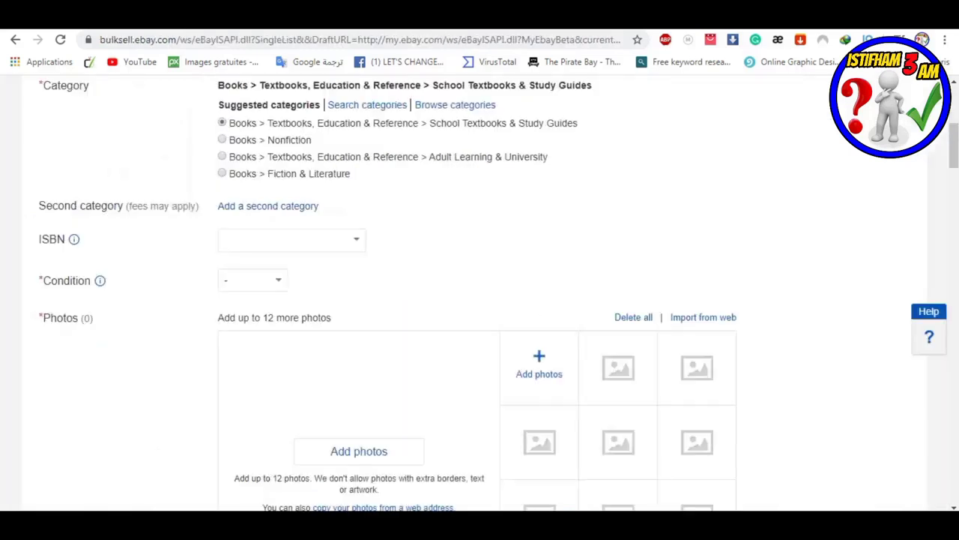
{"action": "left_click", "coordinate": [261, 245]}
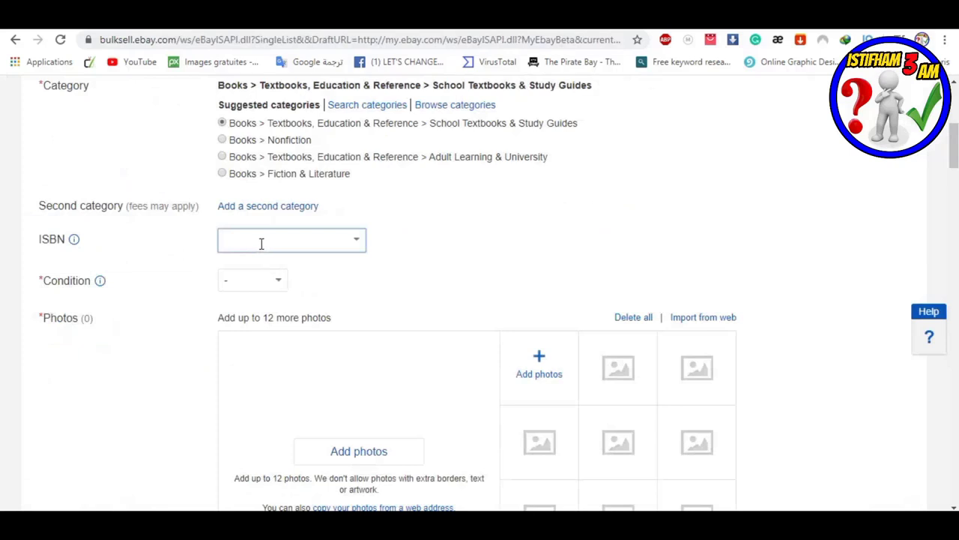
{"action": "key", "text": "ctrl+v"}
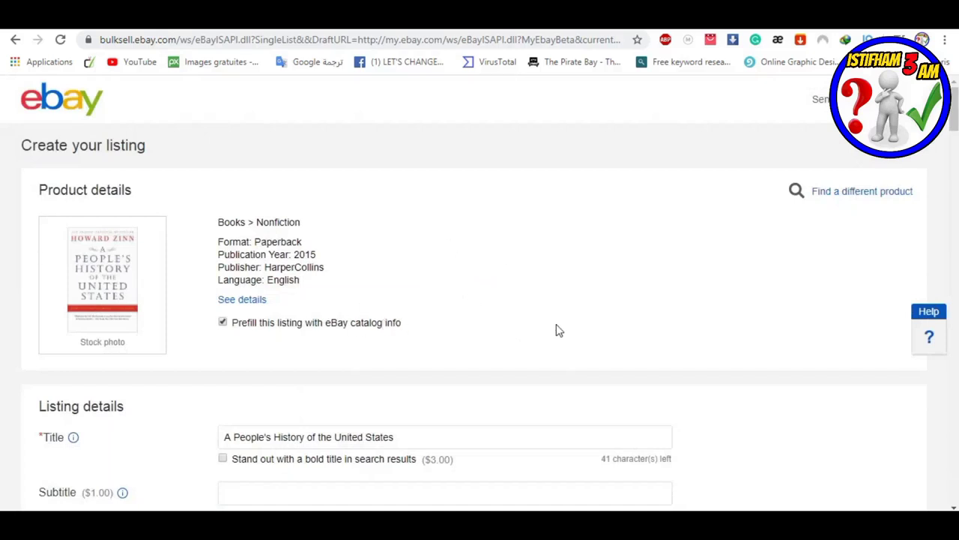
- Set the listing's condition to Brand New
{"action": "scroll", "coordinate": [559, 330], "scroll_direction": "down", "scroll_amount": 4}
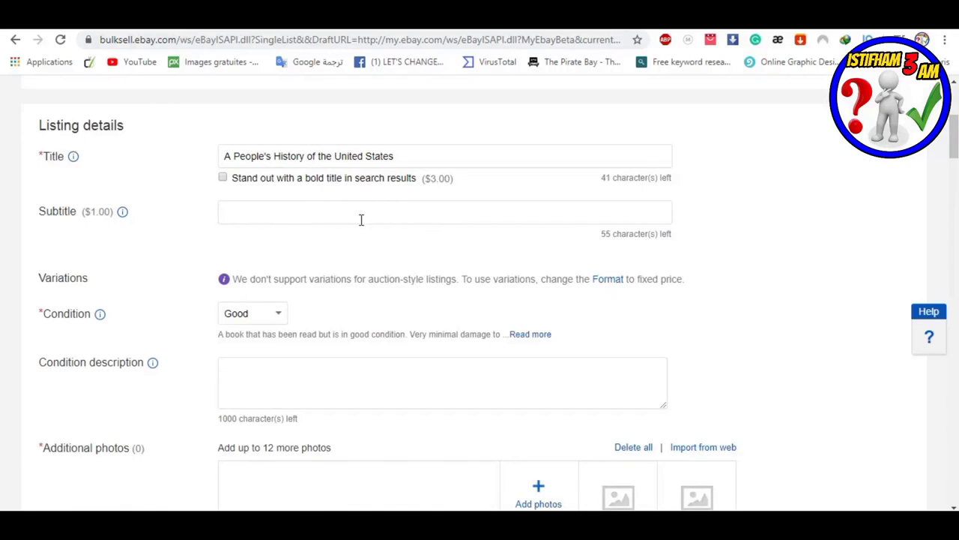
{"action": "scroll", "coordinate": [360, 225], "scroll_direction": "down", "scroll_amount": 2}
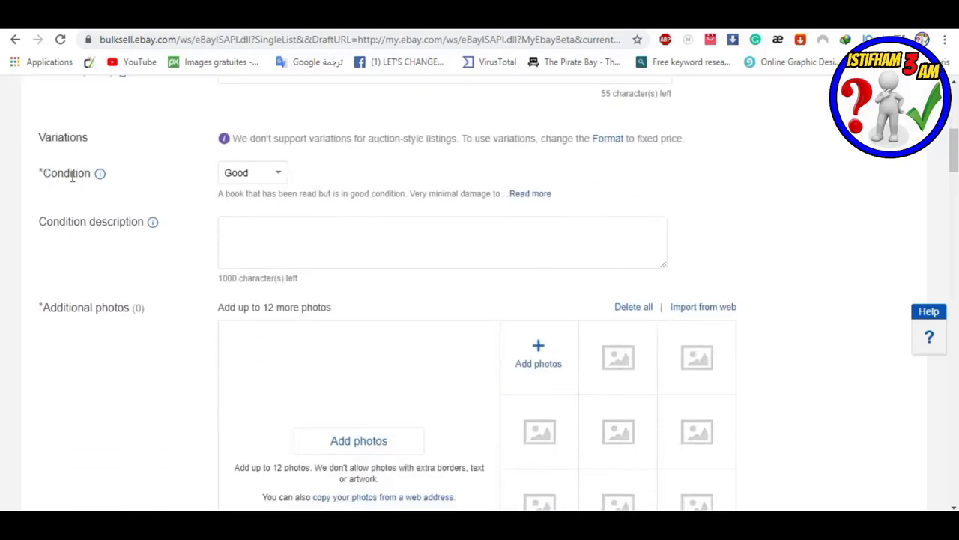
{"action": "left_click", "coordinate": [277, 176]}
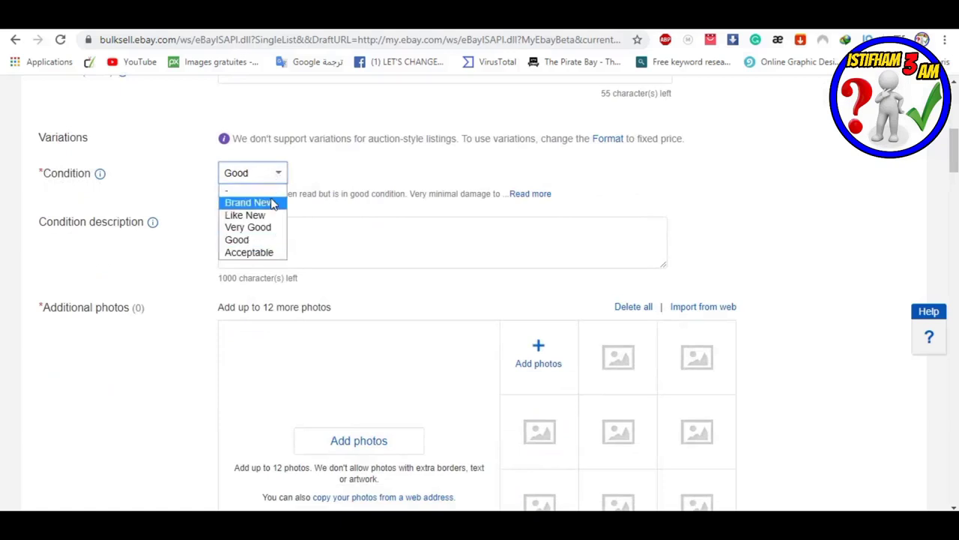
{"action": "left_click", "coordinate": [248, 203]}
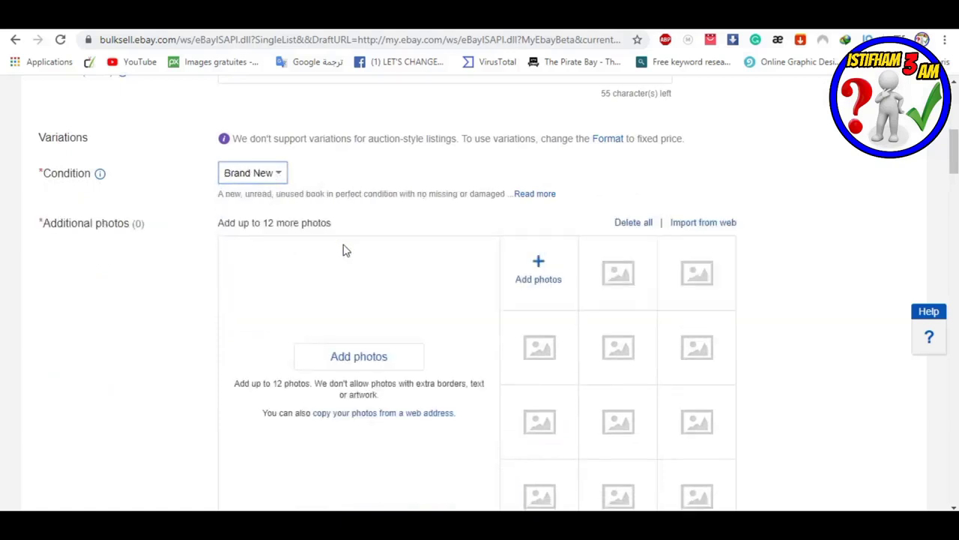
{"action": "scroll", "coordinate": [338, 249], "scroll_direction": "down", "scroll_amount": 1}
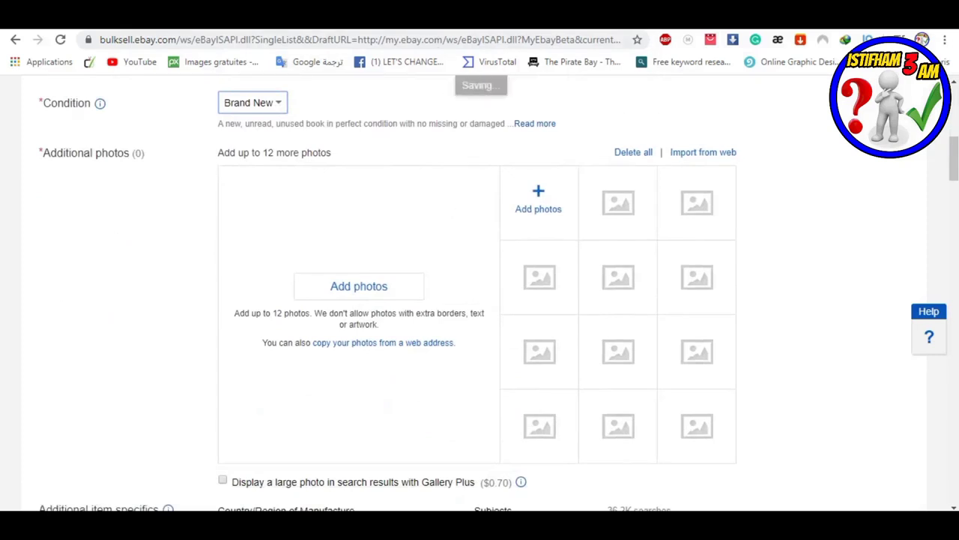
- Go back to the book's Amazon page and try to save its front cover image
{"action": "key", "text": "ctrl+Tab"}
{"action": "scroll", "coordinate": [356, 261], "scroll_direction": "up", "scroll_amount": 20}
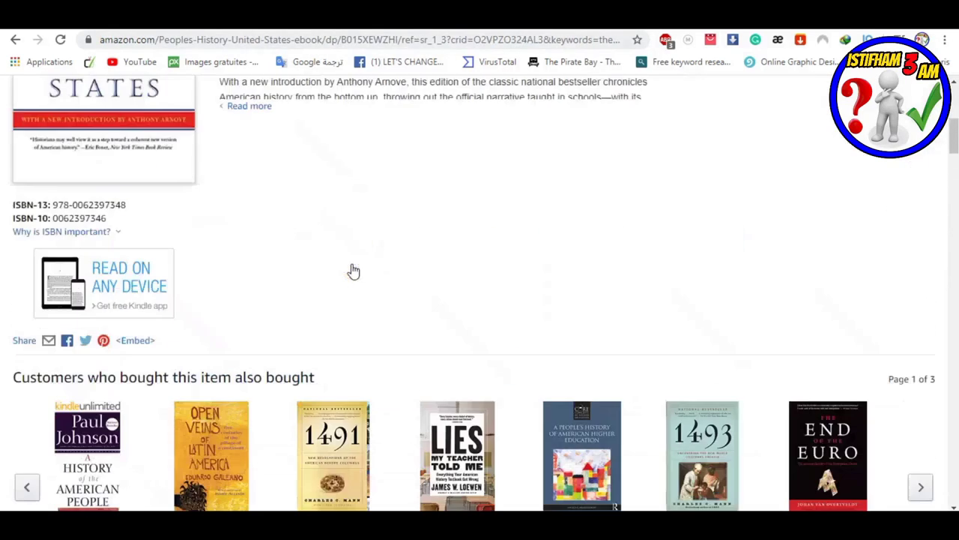
{"action": "scroll", "coordinate": [201, 295], "scroll_direction": "down", "scroll_amount": 2}
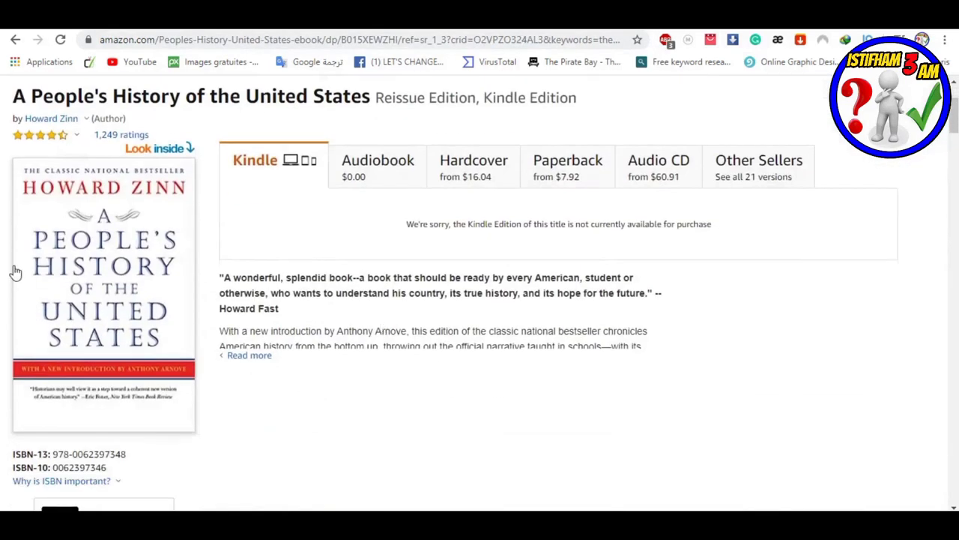
{"action": "right_click", "coordinate": [109, 243]}
{"action": "left_click", "coordinate": [157, 268]}
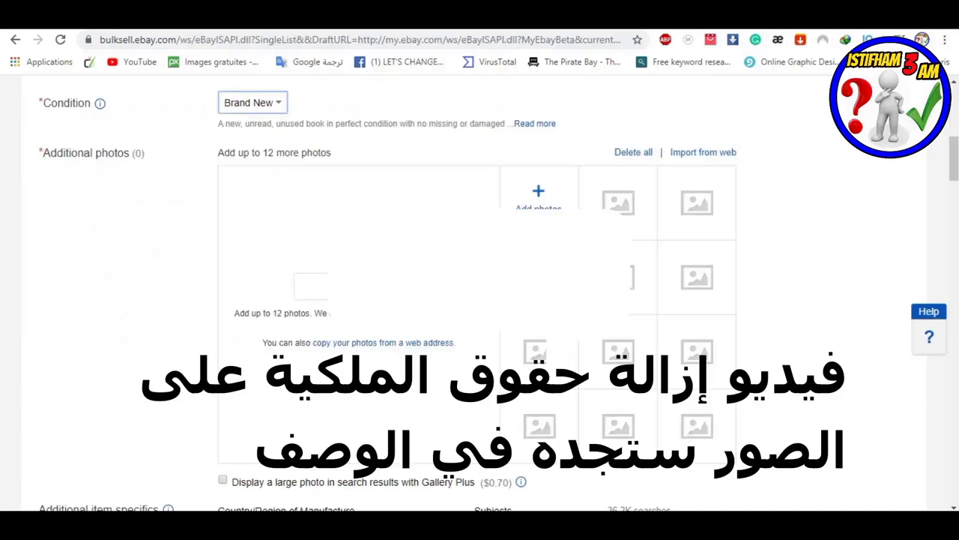
- Examine the listing's additional item specifics, including the Country/Region of Manufacture options and the Subjects field
{"action": "scroll", "coordinate": [182, 253], "scroll_direction": "down", "scroll_amount": 3}
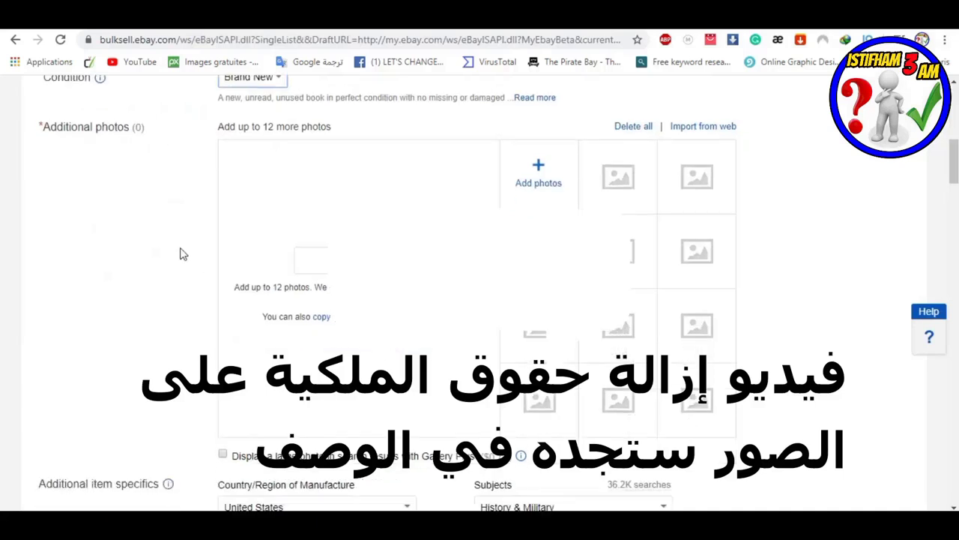
{"action": "scroll", "coordinate": [281, 262], "scroll_direction": "down", "scroll_amount": 2}
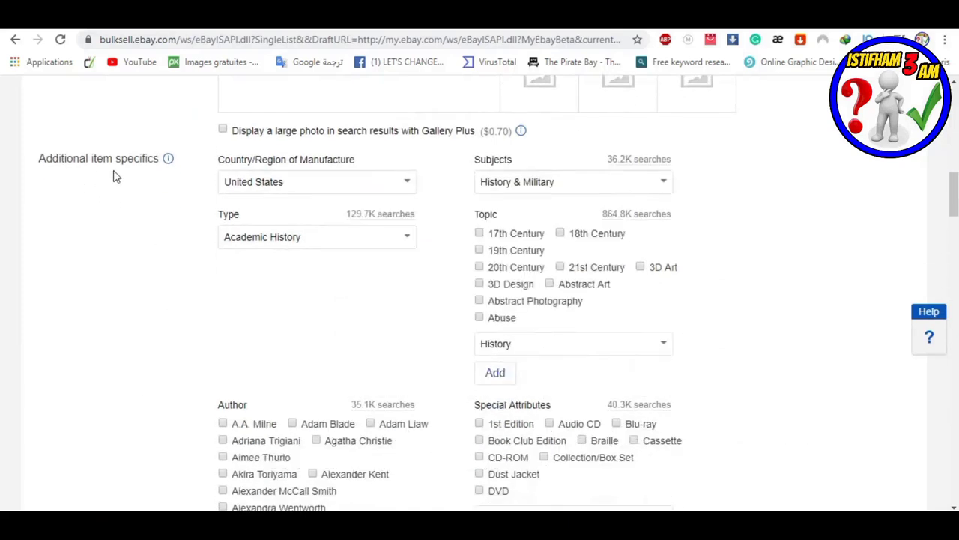
{"action": "left_click", "coordinate": [407, 185]}
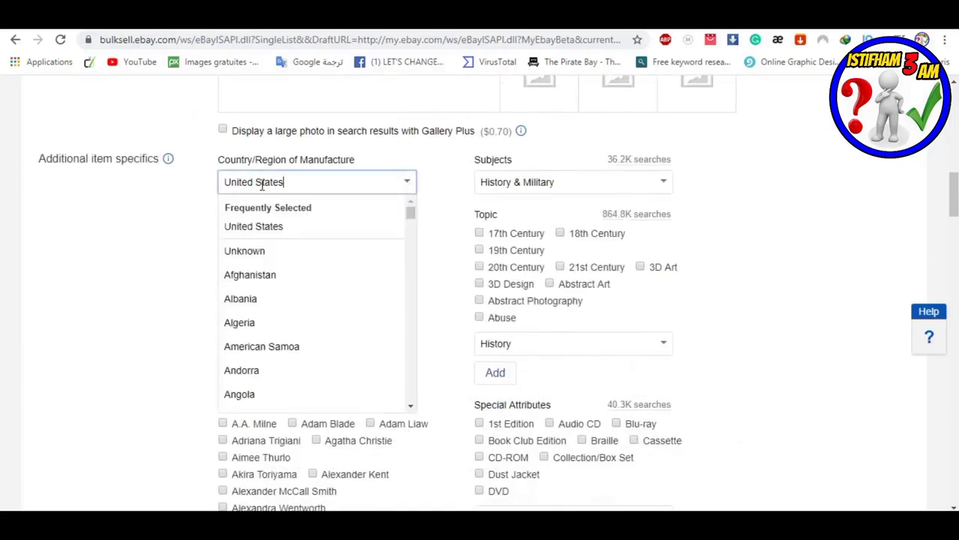
{"action": "left_click", "coordinate": [67, 197]}
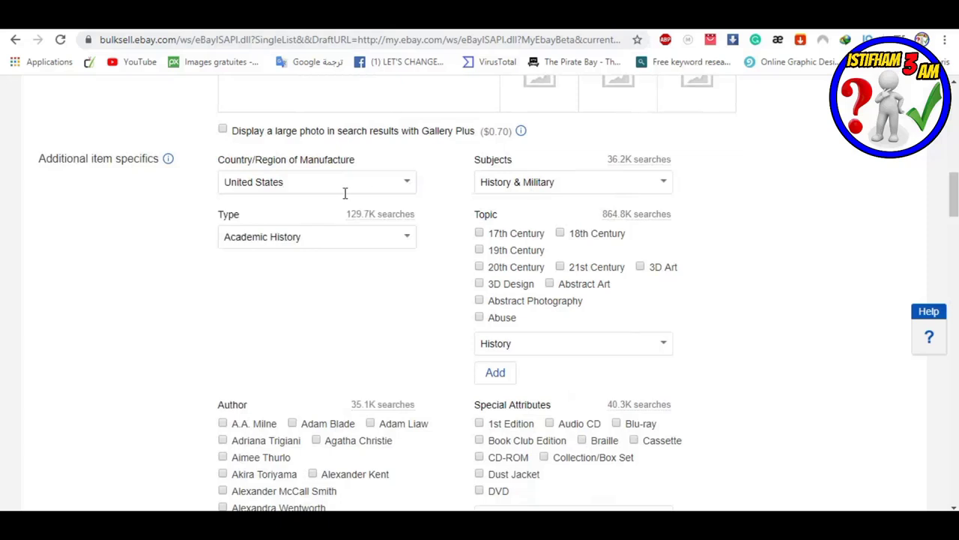
{"action": "left_click_drag", "start_coordinate": [515, 160], "coordinate": [473, 164]}
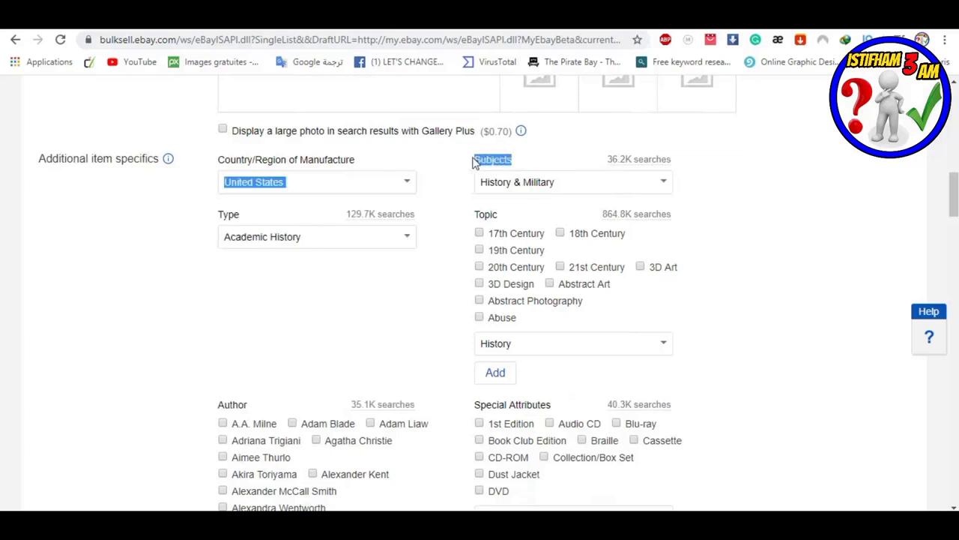
{"action": "left_click", "coordinate": [795, 183]}
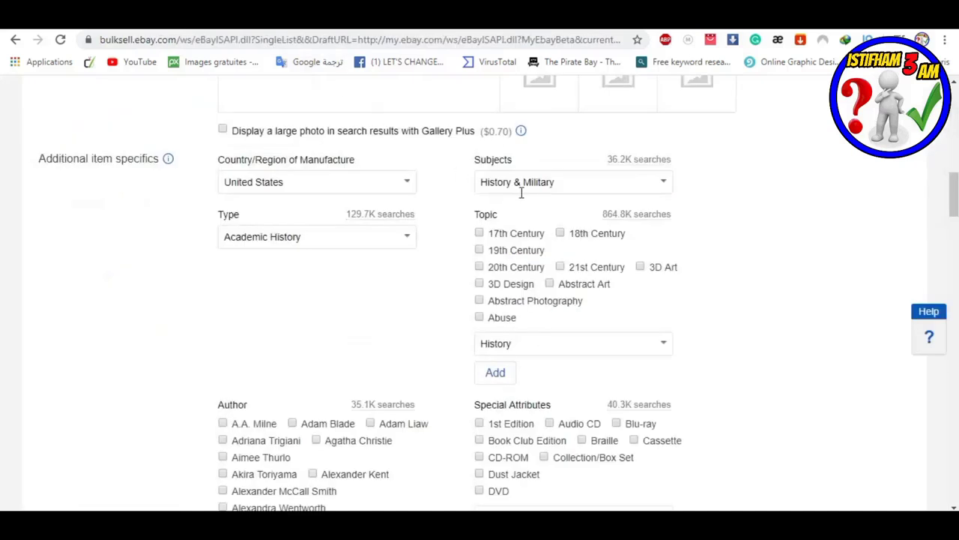
- Clear the Subjects item specific and choose History & Military for it again
{"action": "left_click_drag", "start_coordinate": [557, 182], "coordinate": [524, 182]}
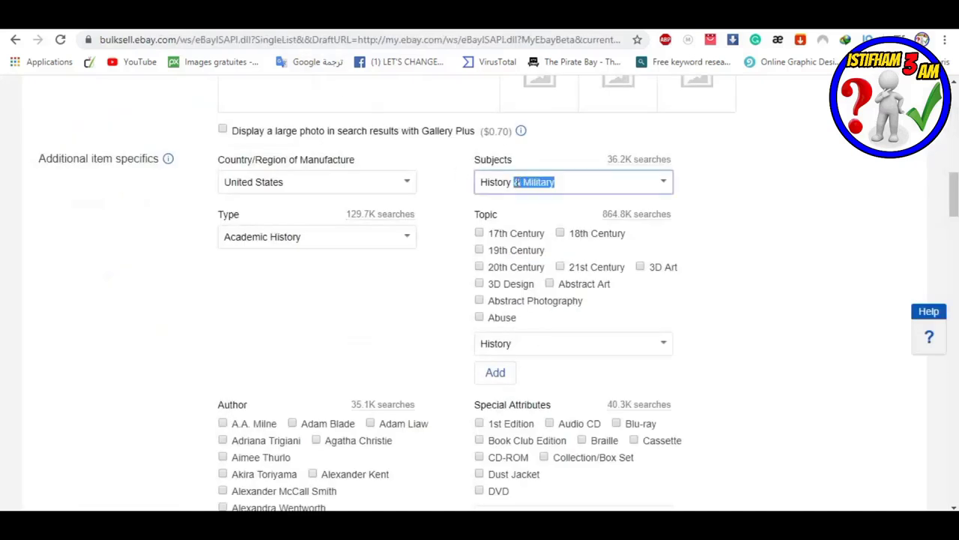
{"action": "key", "text": "BackSpace"}
{"action": "key", "text": "BackSpace"}
{"action": "key", "text": "BackSpace"}
{"action": "key", "text": "BackSpace"}
{"action": "key", "text": "BackSpace"}
{"action": "key", "text": "BackSpace"}
{"action": "key", "text": "BackSpace"}
{"action": "key", "text": "BackSpace"}
{"action": "key", "text": "BackSpace"}
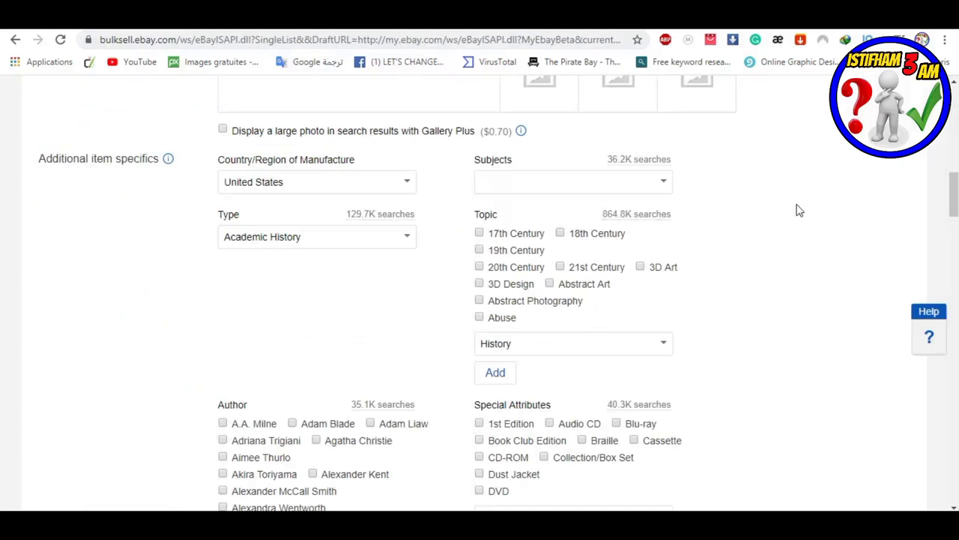
{"action": "left_click", "coordinate": [550, 188]}
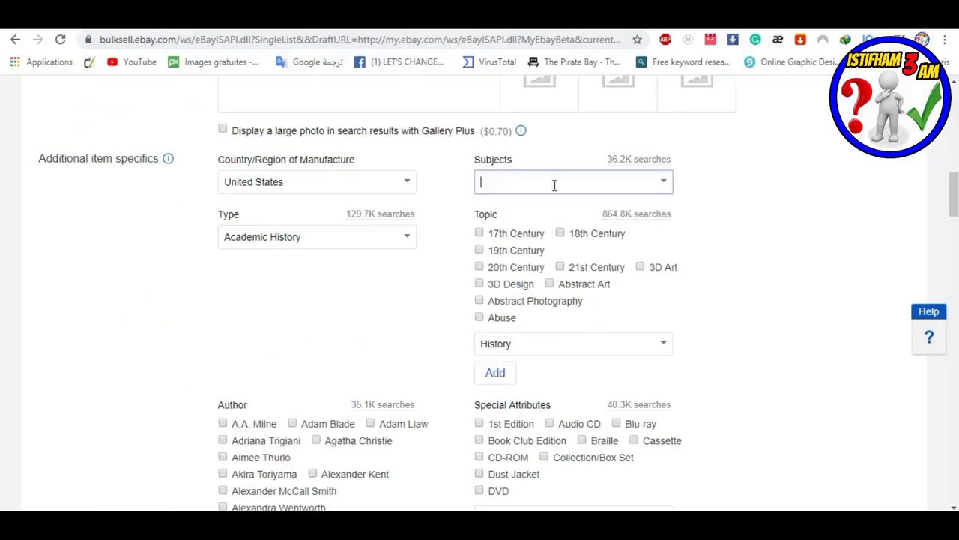
{"action": "left_click", "coordinate": [664, 183]}
{"action": "left_click", "coordinate": [550, 226]}
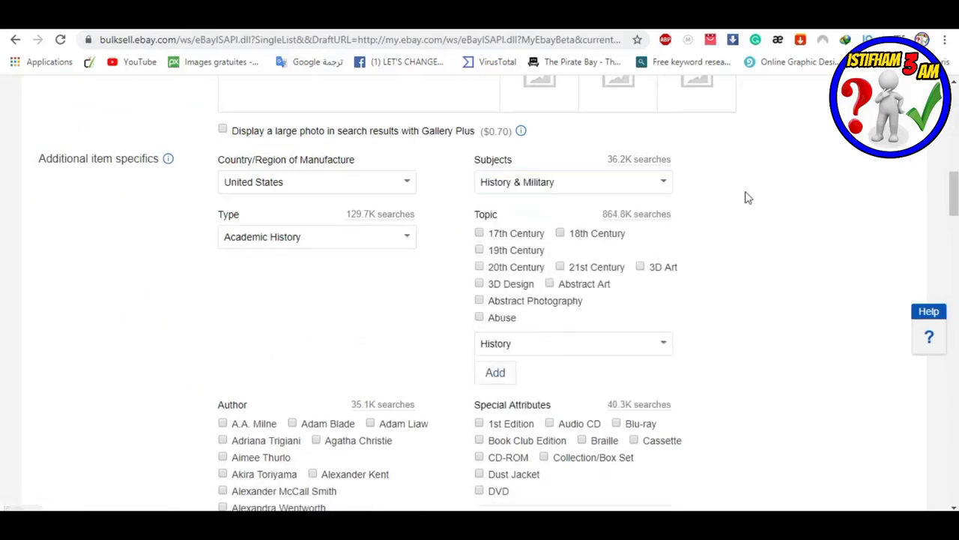
- Look through the remaining optional item specifics, from Topic and Author to California Prop 65 Warning, down to the empty Item description field
{"action": "scroll", "coordinate": [150, 266], "scroll_direction": "down", "scroll_amount": 1}
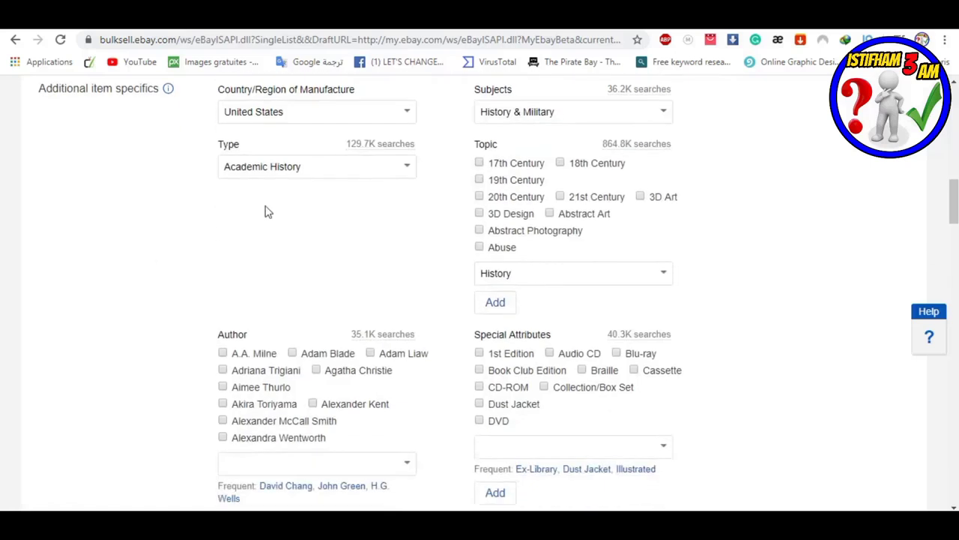
{"action": "scroll", "coordinate": [495, 262], "scroll_direction": "down", "scroll_amount": 1}
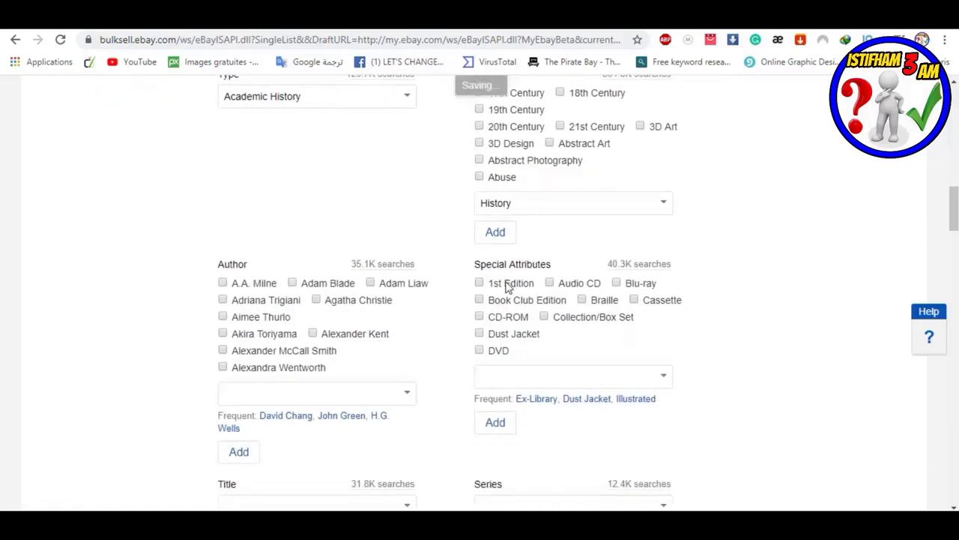
{"action": "scroll", "coordinate": [514, 294], "scroll_direction": "down", "scroll_amount": 3}
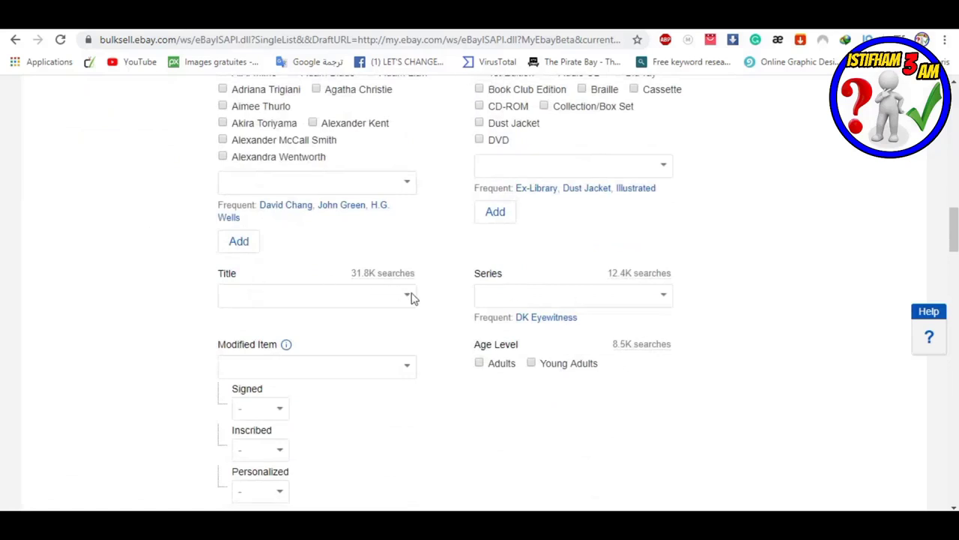
{"action": "scroll", "coordinate": [462, 308], "scroll_direction": "down", "scroll_amount": 4}
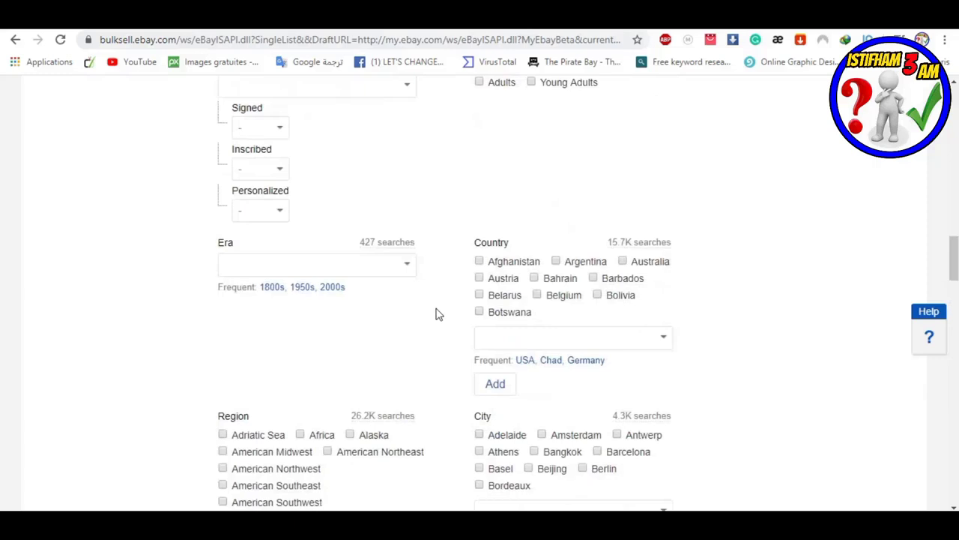
{"action": "scroll", "coordinate": [439, 315], "scroll_direction": "down", "scroll_amount": 2}
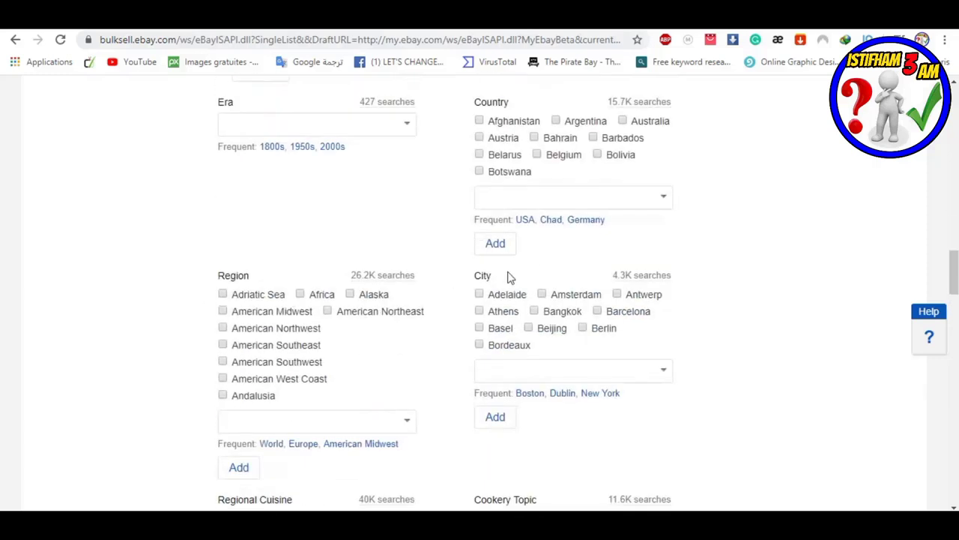
{"action": "scroll", "coordinate": [508, 278], "scroll_direction": "down", "scroll_amount": 3}
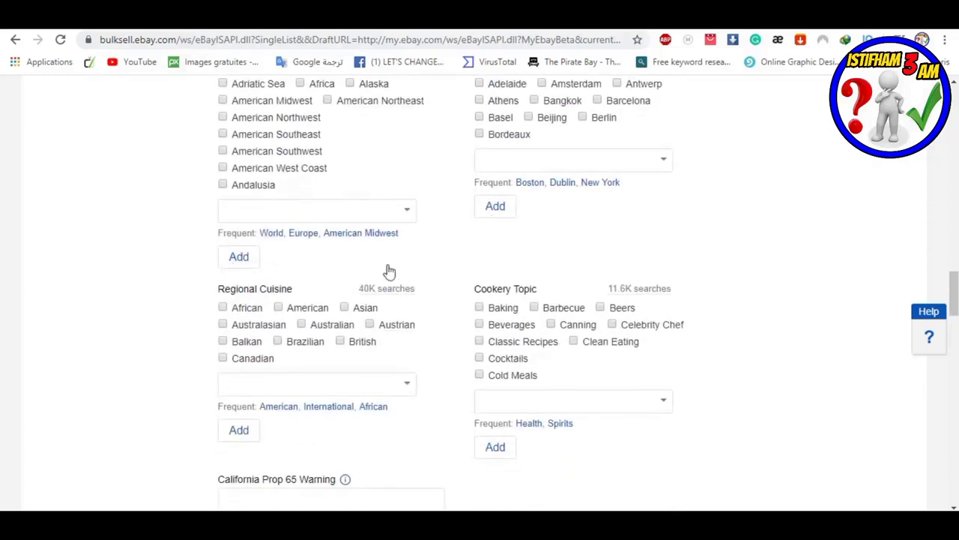
{"action": "scroll", "coordinate": [307, 307], "scroll_direction": "down", "scroll_amount": 3}
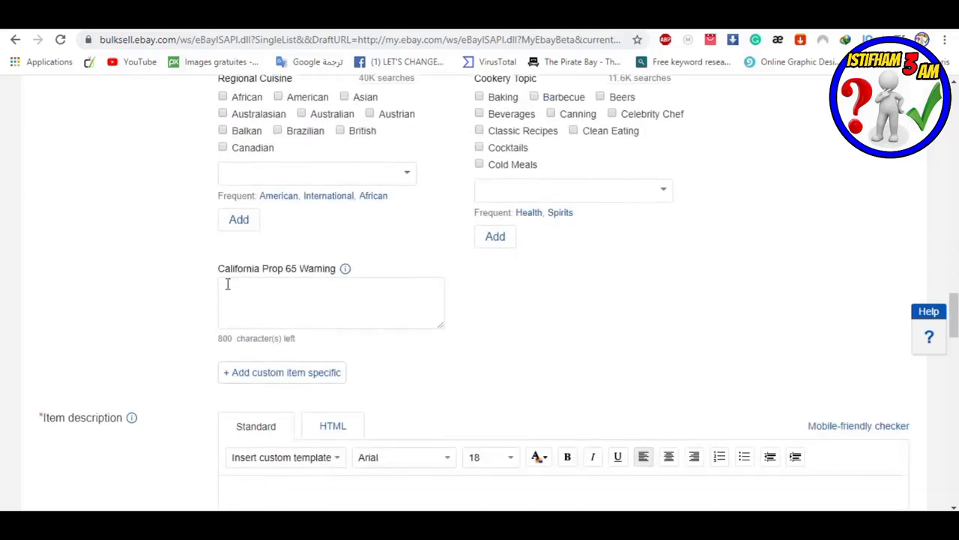
{"action": "scroll", "coordinate": [454, 321], "scroll_direction": "down", "scroll_amount": 3}
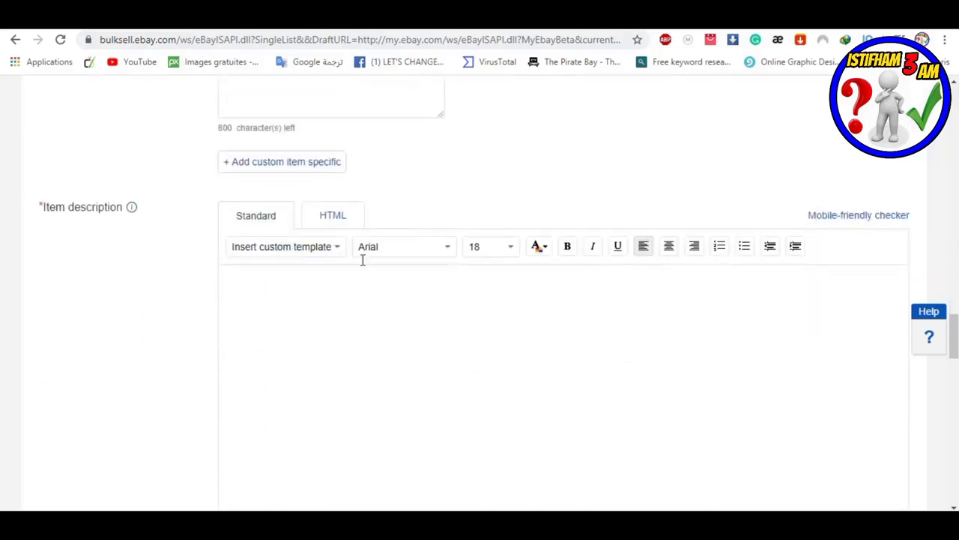
{"action": "scroll", "coordinate": [434, 258], "scroll_direction": "down", "scroll_amount": 1}
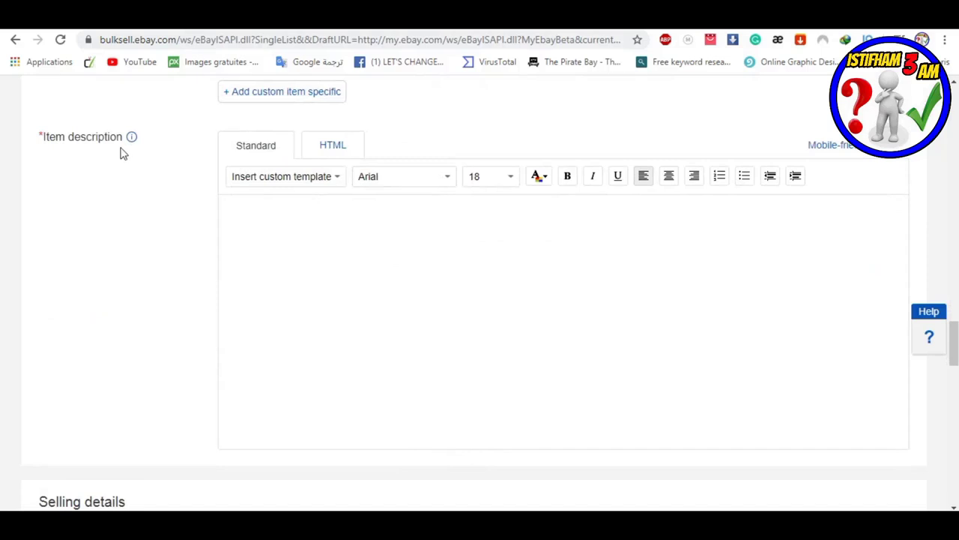
{"action": "triple_click", "coordinate": [43, 139]}
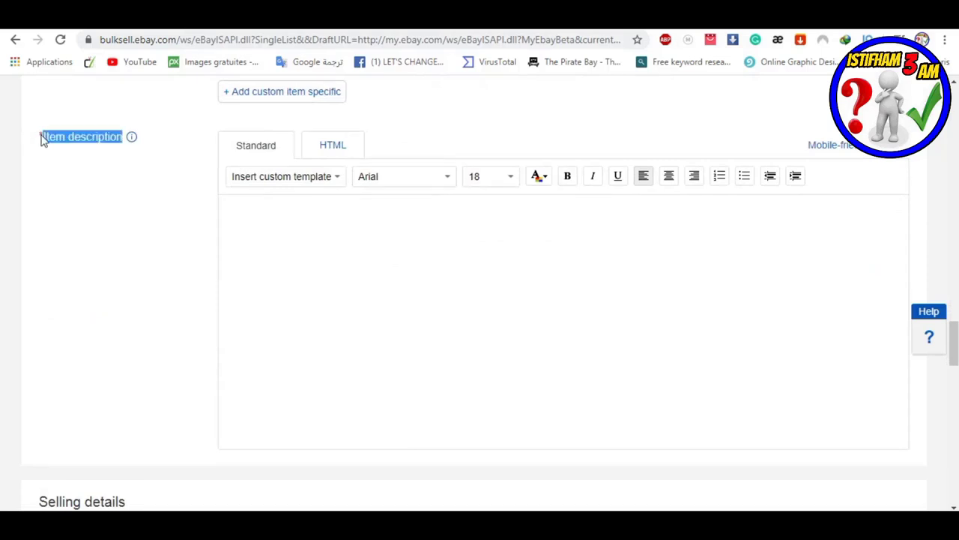
{"action": "left_click", "coordinate": [67, 177]}
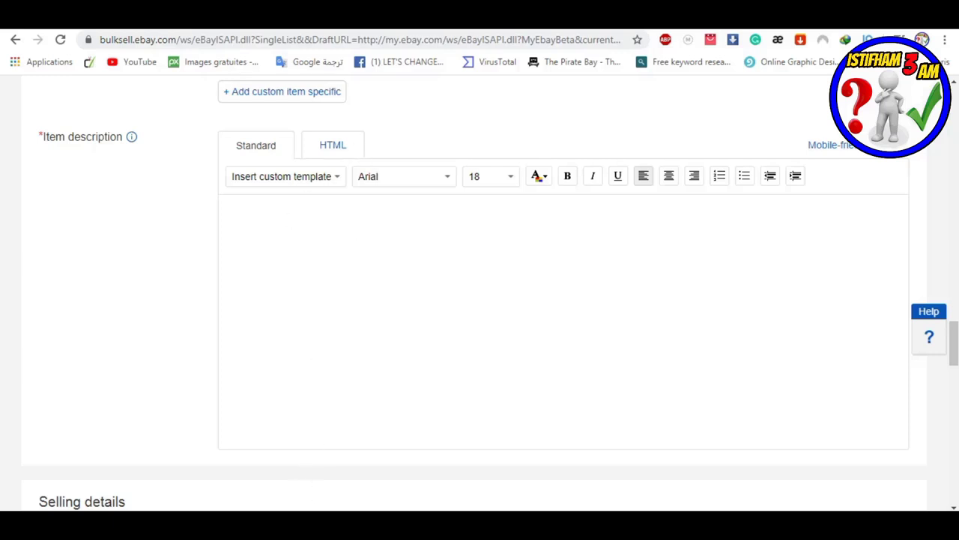
- Switch to Word and review the description template, from the PDF e-book note through Payments and Shipping, Feedback and Attention to eBay Staff
{"action": "key", "text": "alt+Tab"}
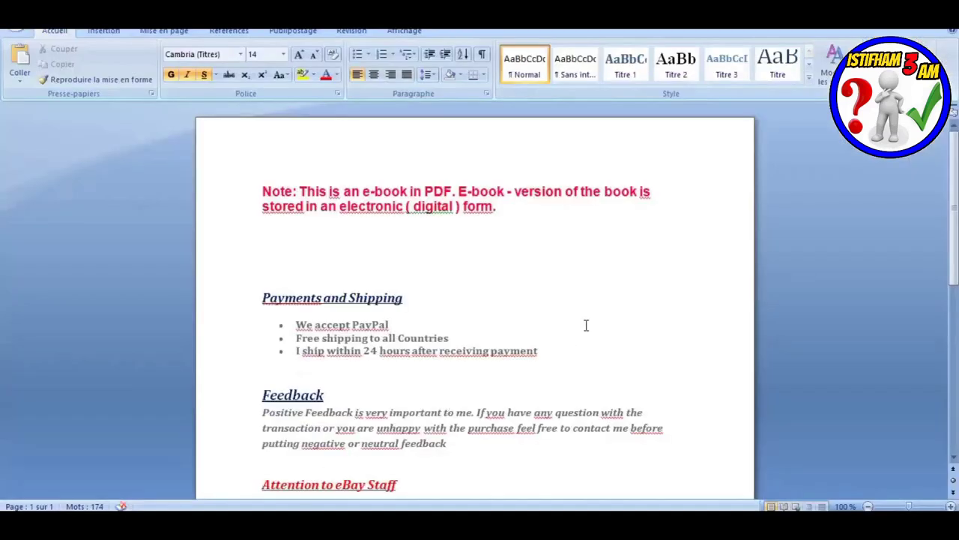
{"action": "scroll", "coordinate": [587, 321], "scroll_direction": "down", "scroll_amount": 1}
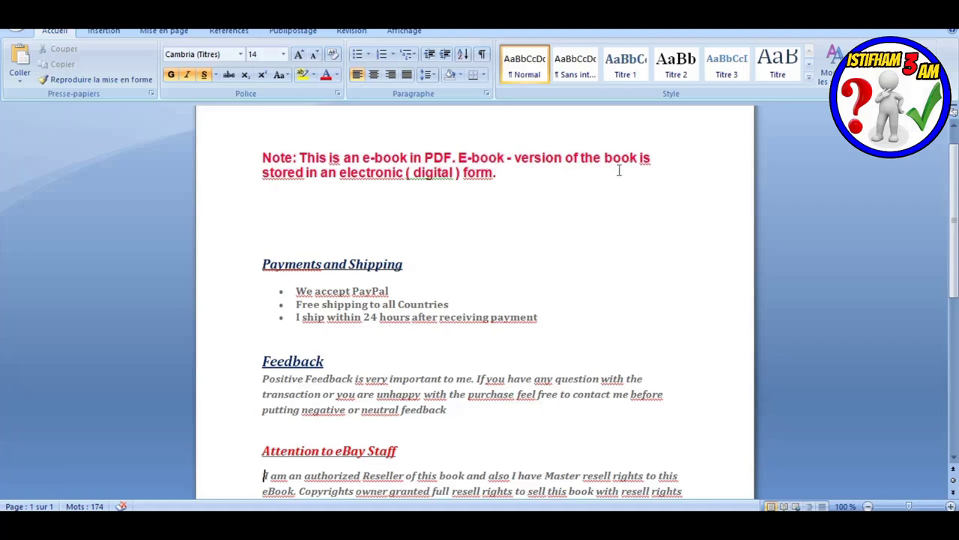
{"action": "scroll", "coordinate": [461, 222], "scroll_direction": "down", "scroll_amount": 1}
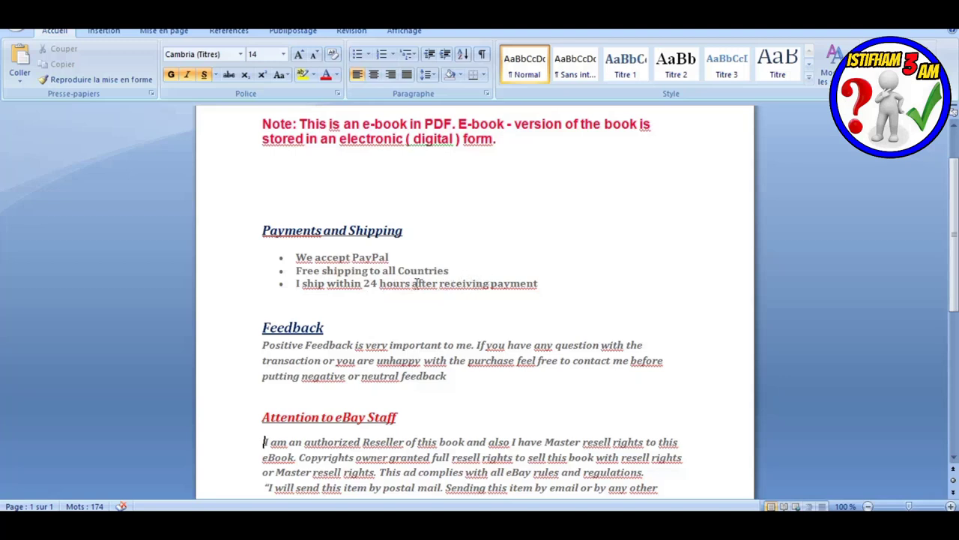
{"action": "scroll", "coordinate": [417, 283], "scroll_direction": "down", "scroll_amount": 3}
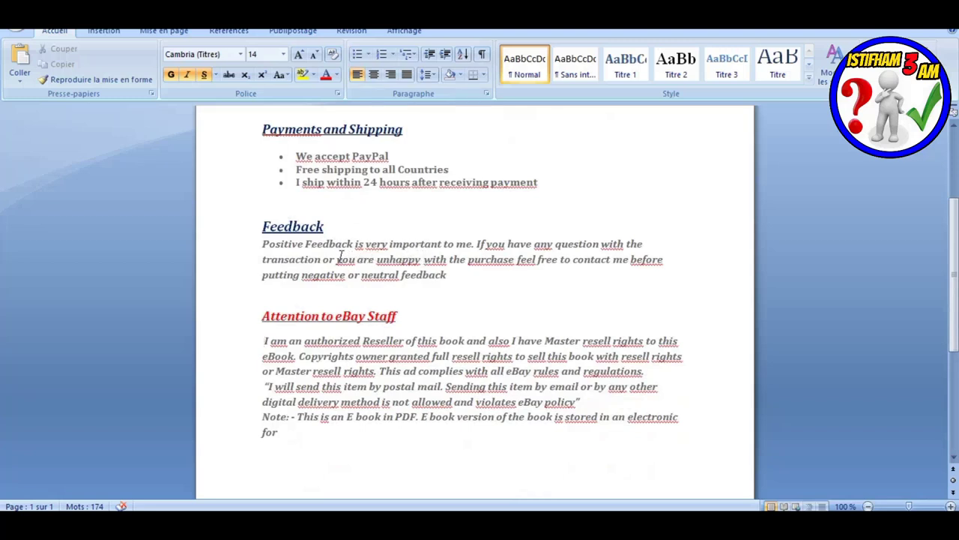
{"action": "scroll", "coordinate": [489, 261], "scroll_direction": "down", "scroll_amount": 2}
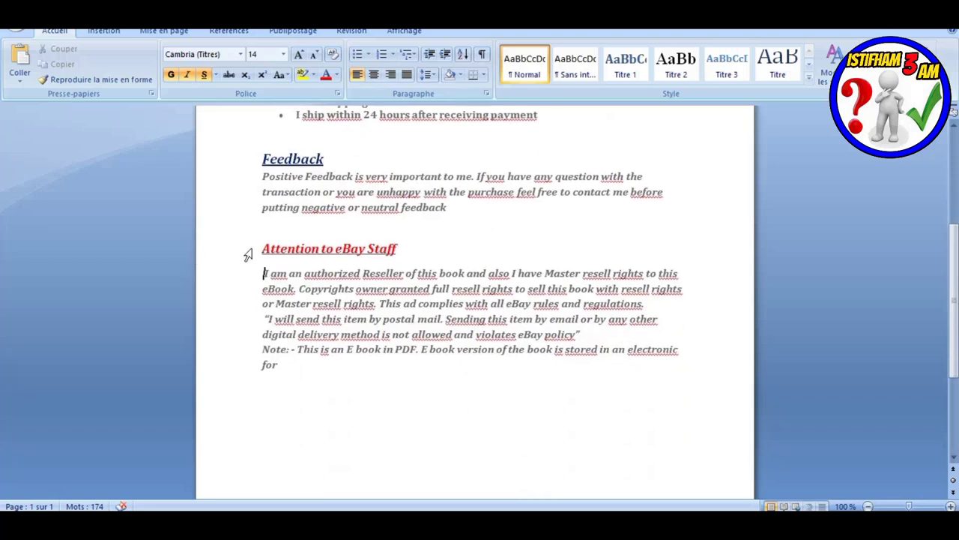
- Read the Attention to eBay Staff text with its Arabic version in Google Translate, and return to the start of the Word template
{"action": "left_click_drag", "start_coordinate": [260, 275], "coordinate": [345, 363]}
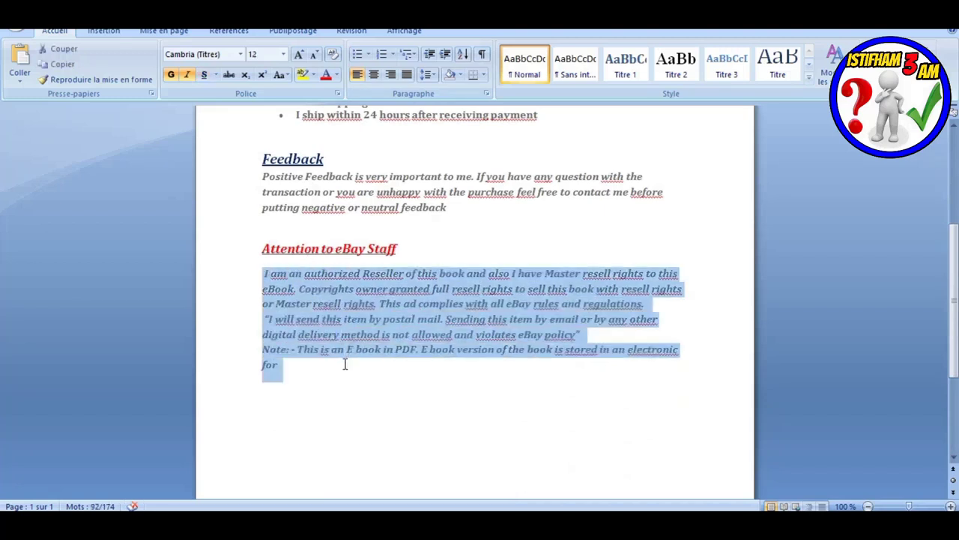
{"action": "left_click", "coordinate": [345, 364]}
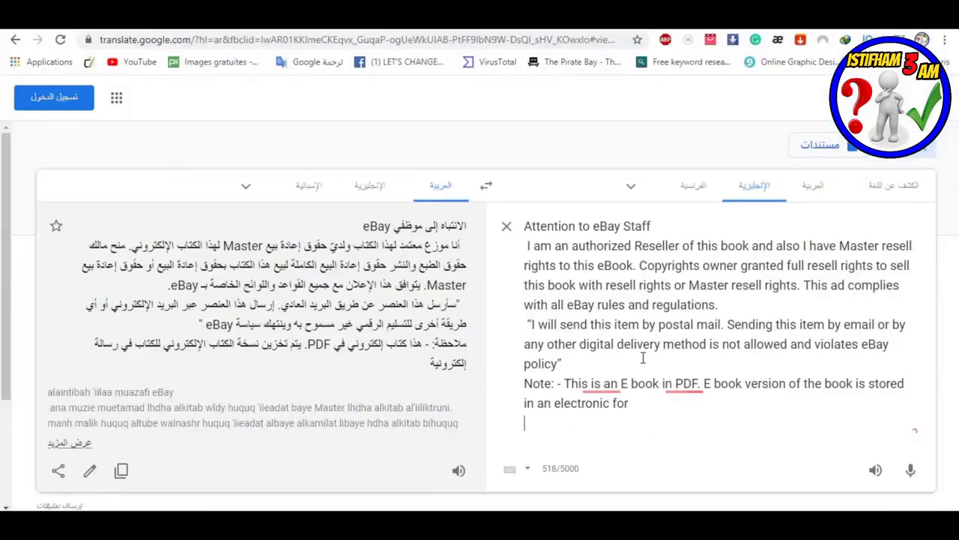
{"action": "left_click_drag", "start_coordinate": [461, 243], "coordinate": [425, 268]}
{"action": "left_click", "coordinate": [403, 267]}
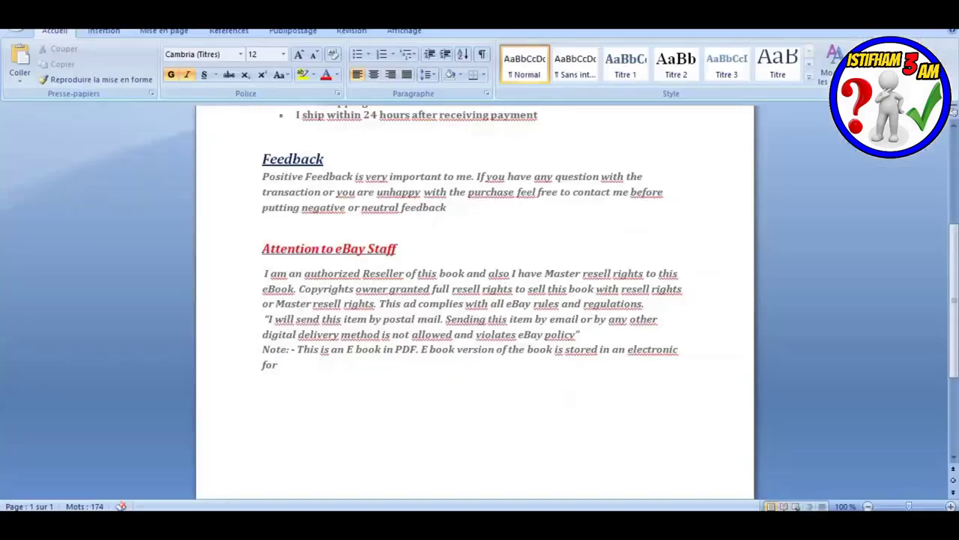
{"action": "scroll", "coordinate": [351, 251], "scroll_direction": "up", "scroll_amount": 3}
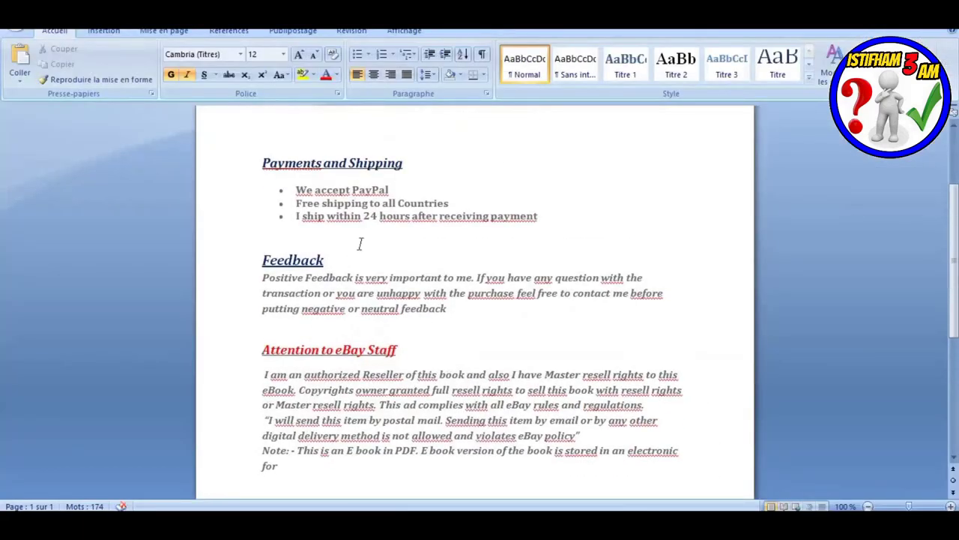
{"action": "scroll", "coordinate": [407, 352], "scroll_direction": "up", "scroll_amount": 4}
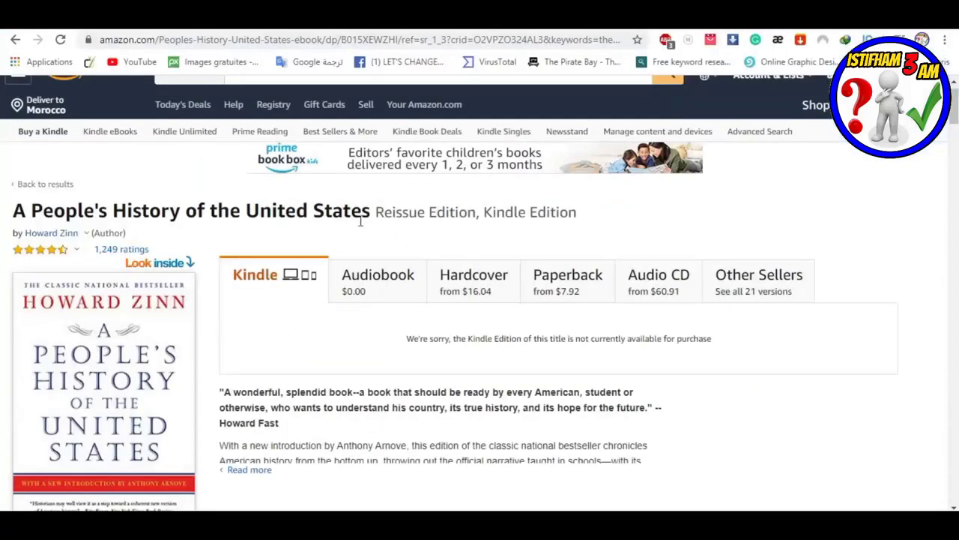
- Copy the Product details block, from the heading to Enhanced Typesetting, from the book's Amazon page into the Word template below the PDF note
{"action": "scroll", "coordinate": [439, 362], "scroll_direction": "down", "scroll_amount": 10}
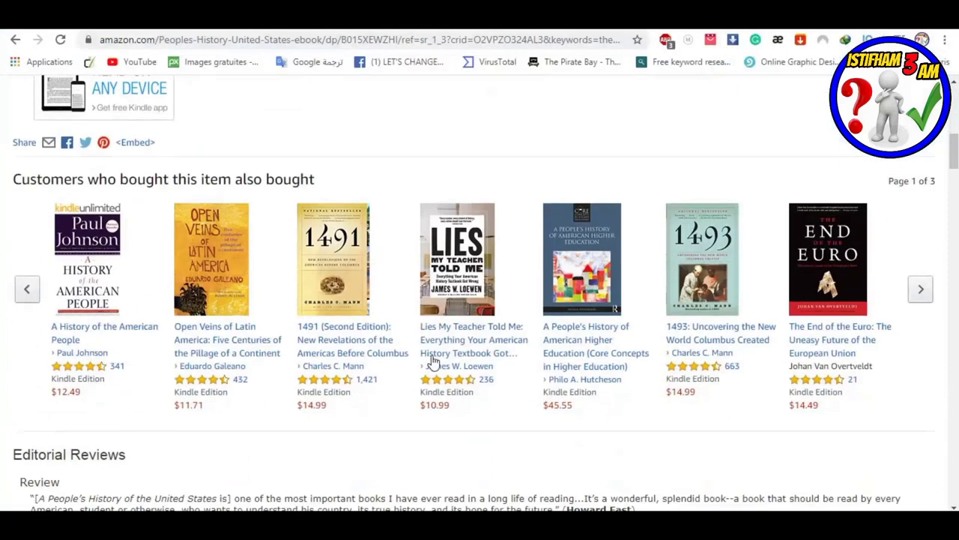
{"action": "scroll", "coordinate": [510, 330], "scroll_direction": "down", "scroll_amount": 1}
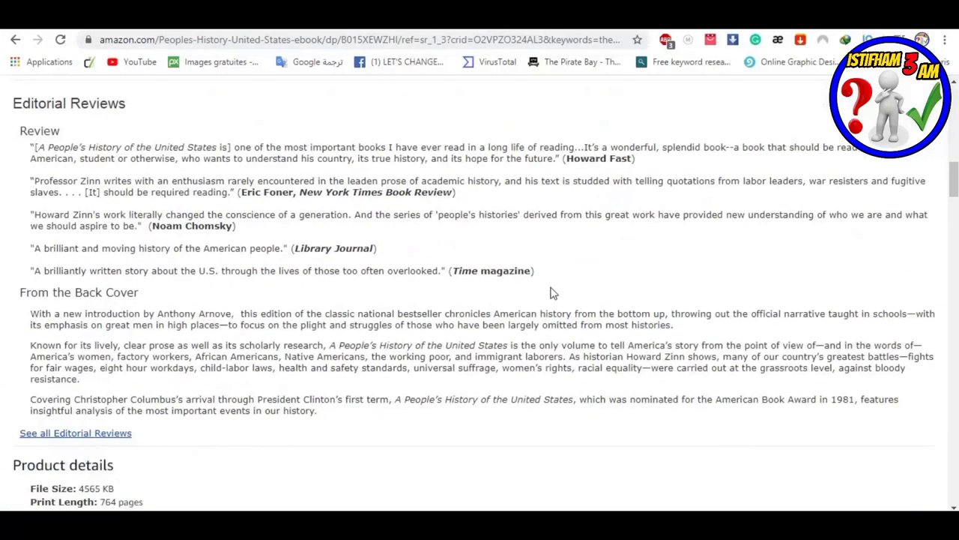
{"action": "scroll", "coordinate": [546, 292], "scroll_direction": "down", "scroll_amount": 3}
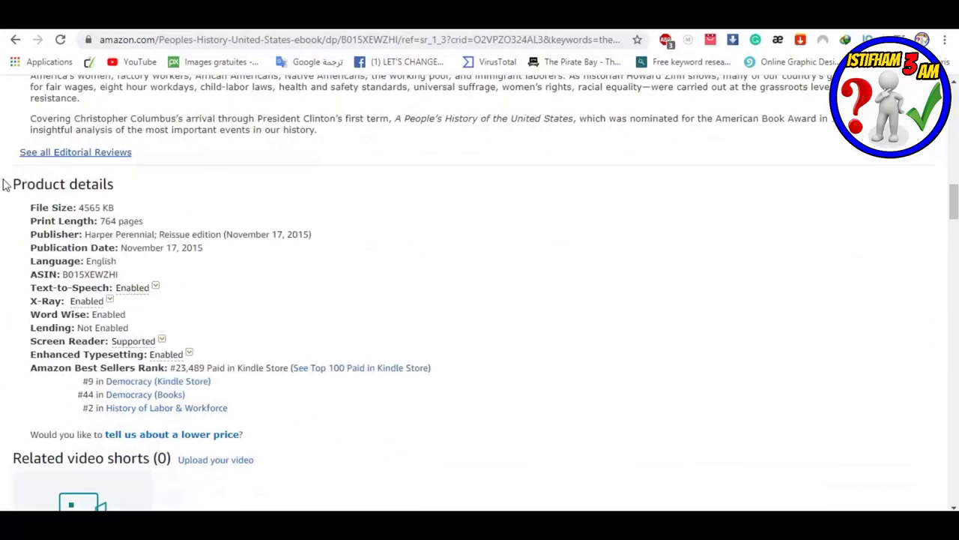
{"action": "left_click_drag", "start_coordinate": [11, 185], "coordinate": [214, 357]}
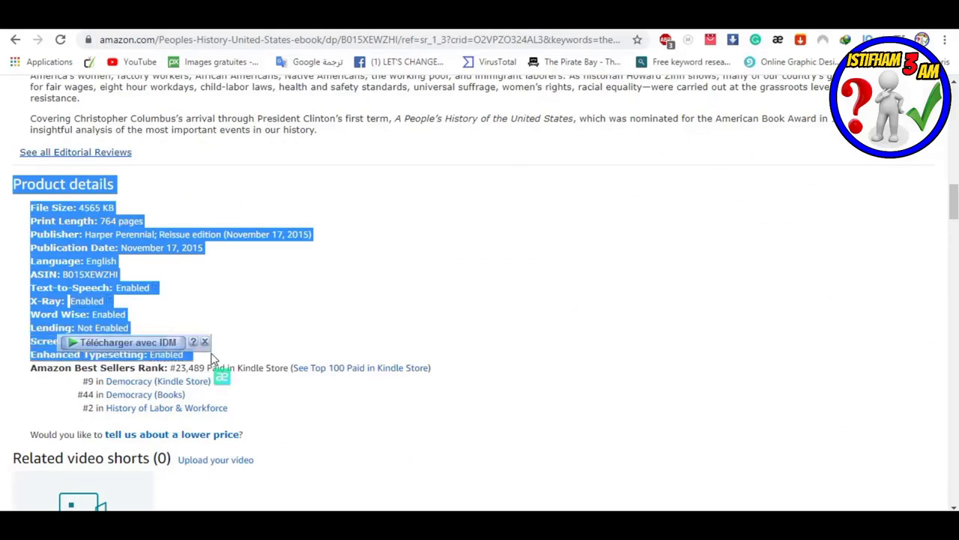
{"action": "key", "text": "alt+Tab"}
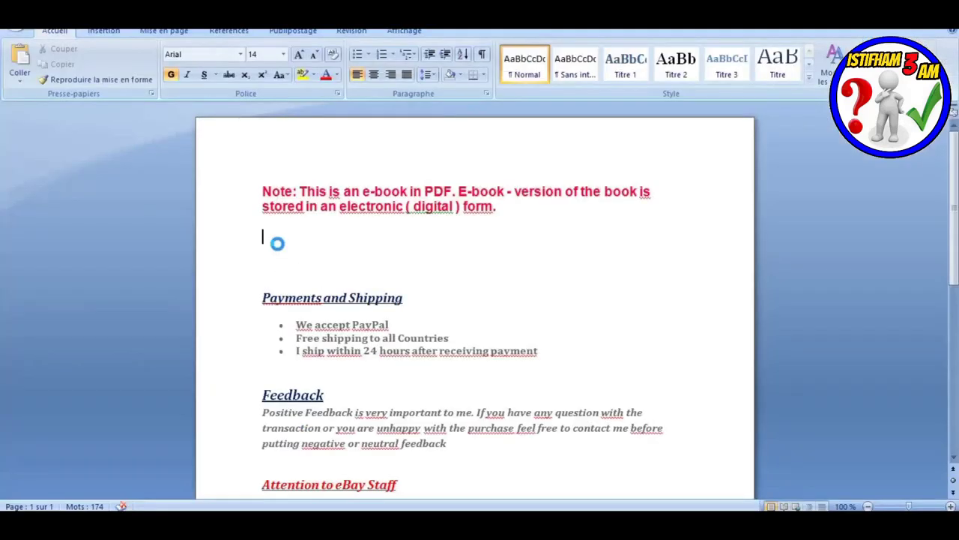
{"action": "left_click", "coordinate": [253, 237]}
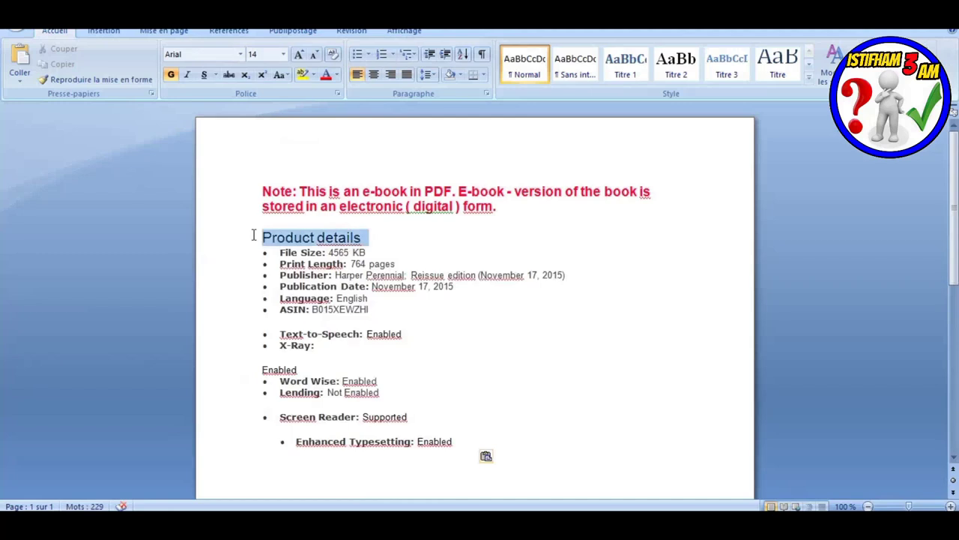
- Format the pasted Product details heading in bold dark blue
{"action": "left_click", "coordinate": [337, 75]}
{"action": "key", "text": "Escape"}
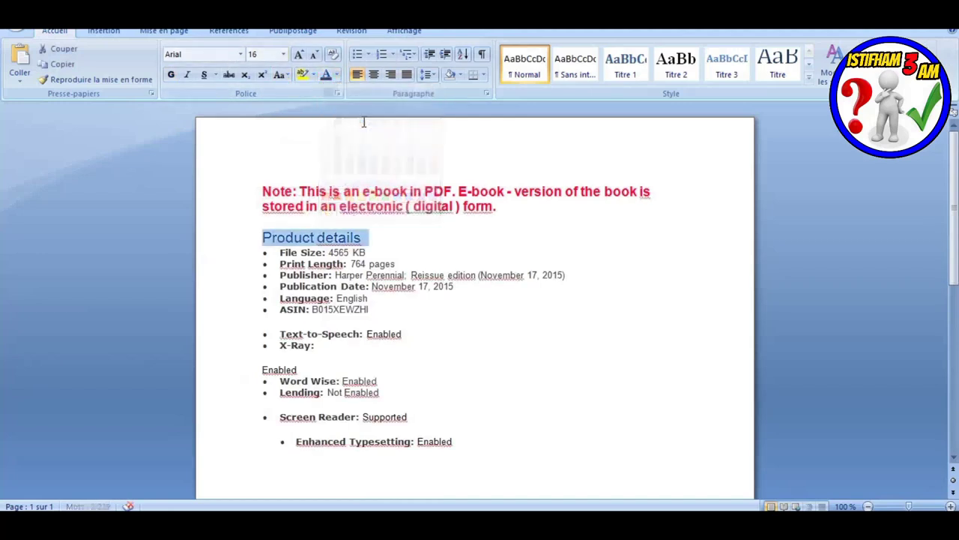
{"action": "left_click", "coordinate": [171, 75]}
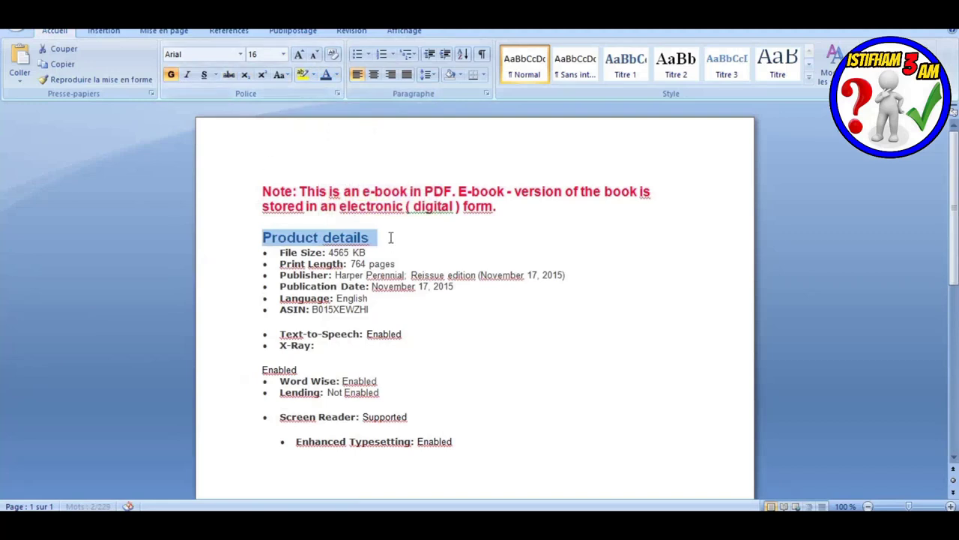
{"action": "left_click", "coordinate": [382, 240]}
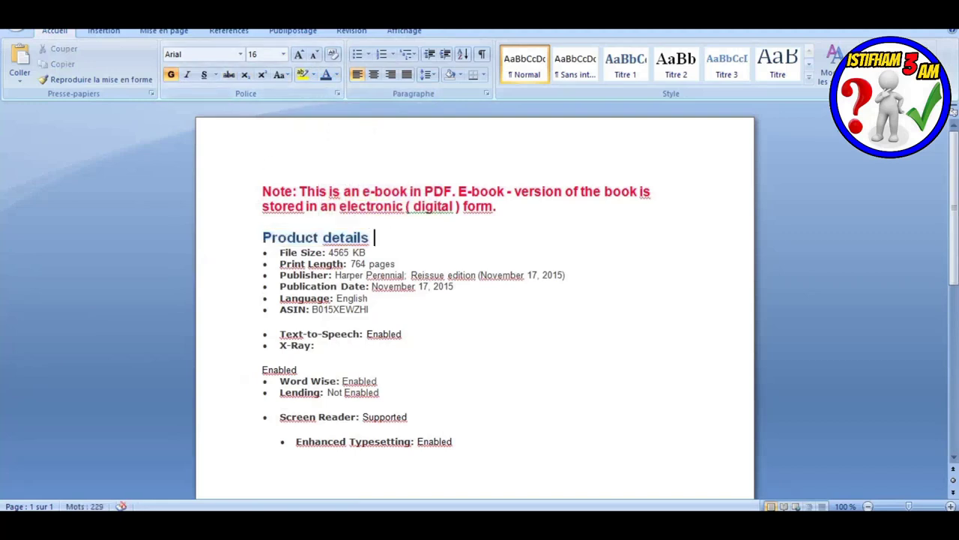
- Delete the leftover linked image after Enhanced Typesetting and add an unbulleted blank line below the product details list
{"action": "left_click", "coordinate": [265, 317]}
{"action": "scroll", "coordinate": [408, 335], "scroll_direction": "down", "scroll_amount": 1}
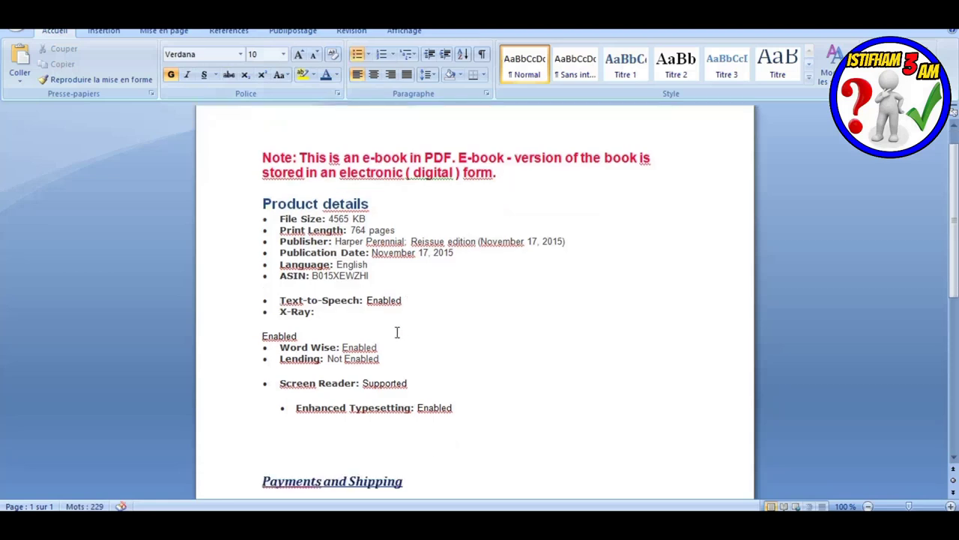
{"action": "scroll", "coordinate": [397, 332], "scroll_direction": "down", "scroll_amount": 2}
{"action": "left_click", "coordinate": [475, 344]}
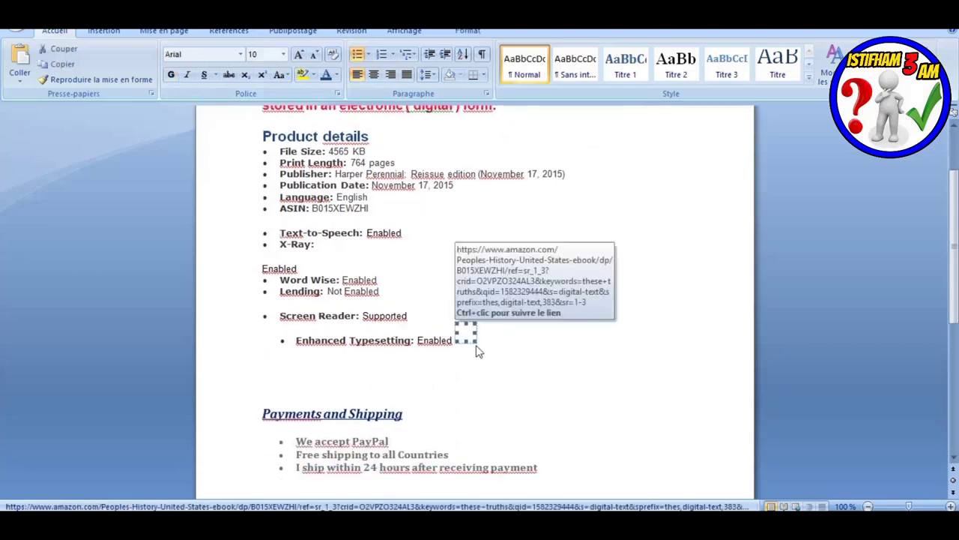
{"action": "key", "text": "Delete"}
{"action": "key", "text": "Return"}
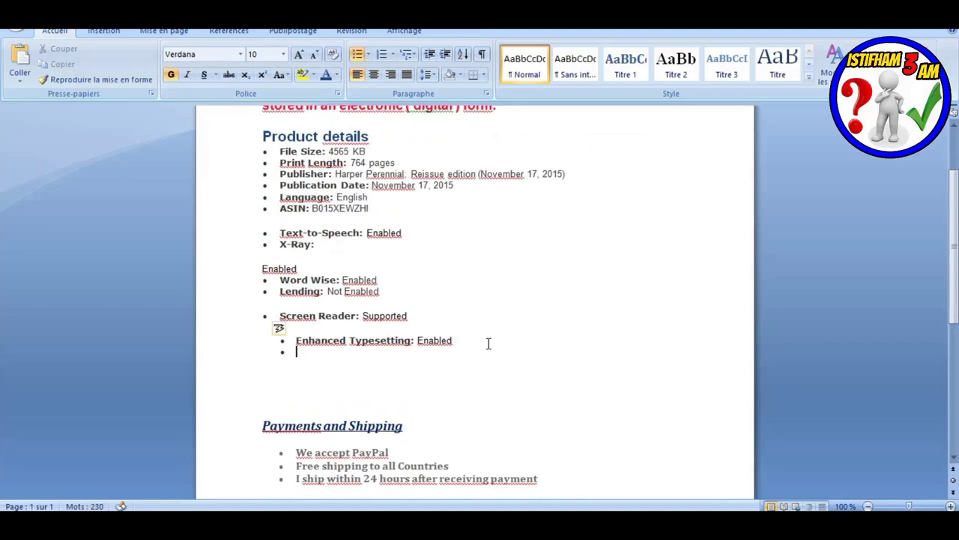
{"action": "key", "text": "Return"}
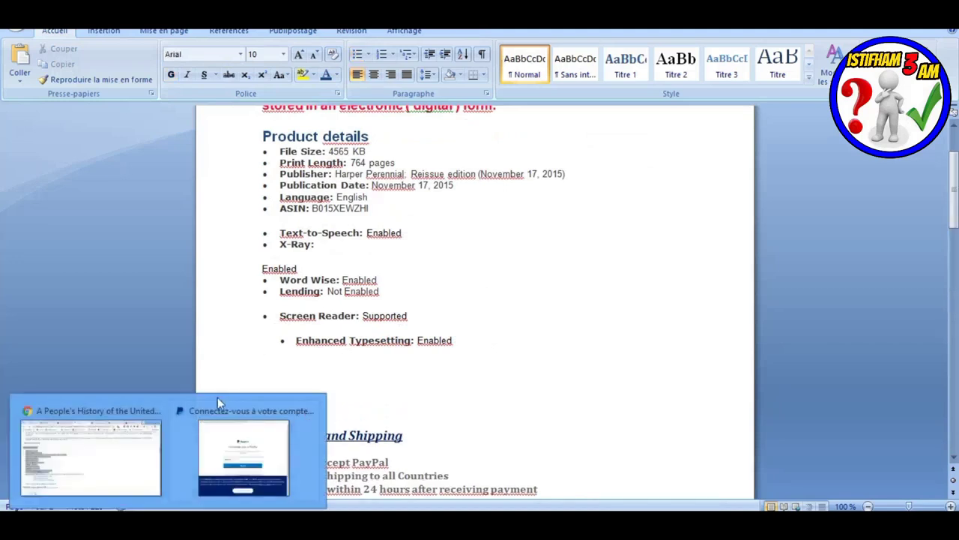
- Copy the Editorial Reviews section, including From the Back Cover, from the book's Amazon page into the Word template below Enhanced Typesetting
{"action": "left_click", "coordinate": [128, 449]}
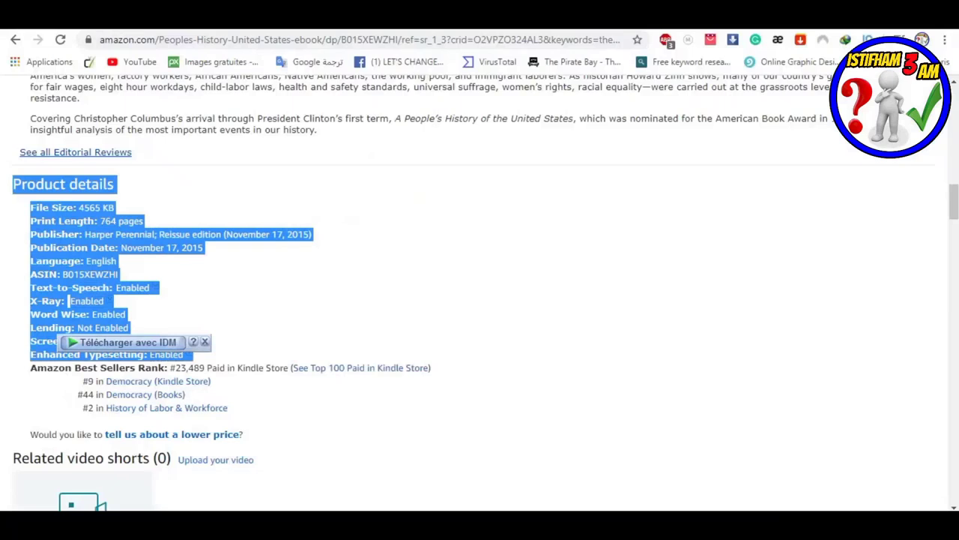
{"action": "scroll", "coordinate": [28, 235], "scroll_direction": "up", "scroll_amount": 5}
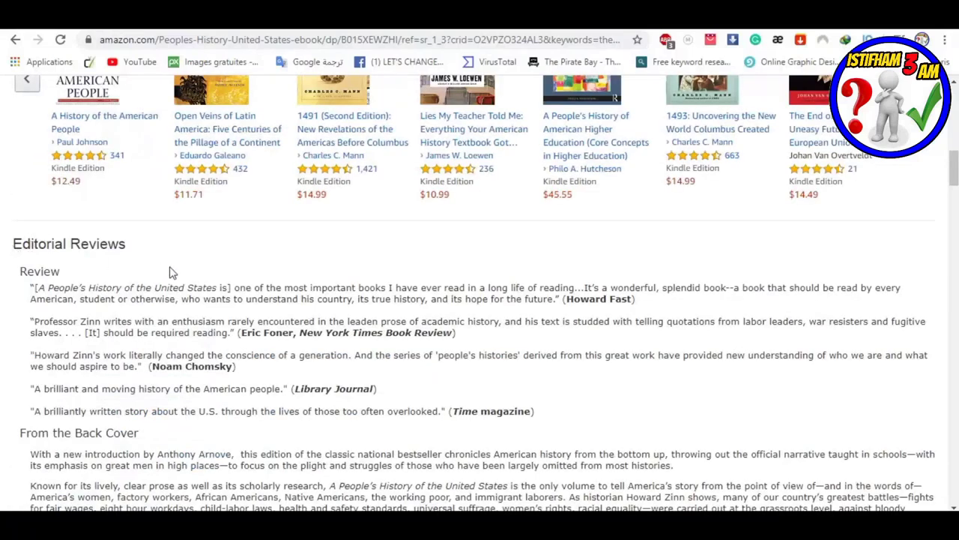
{"action": "scroll", "coordinate": [150, 278], "scroll_direction": "down", "scroll_amount": 2}
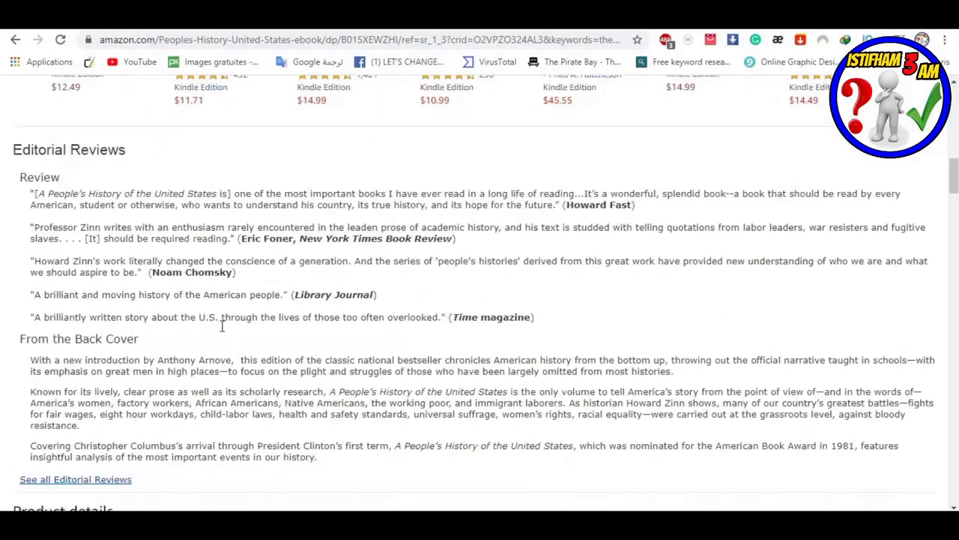
{"action": "left_click_drag", "start_coordinate": [318, 417], "coordinate": [11, 116]}
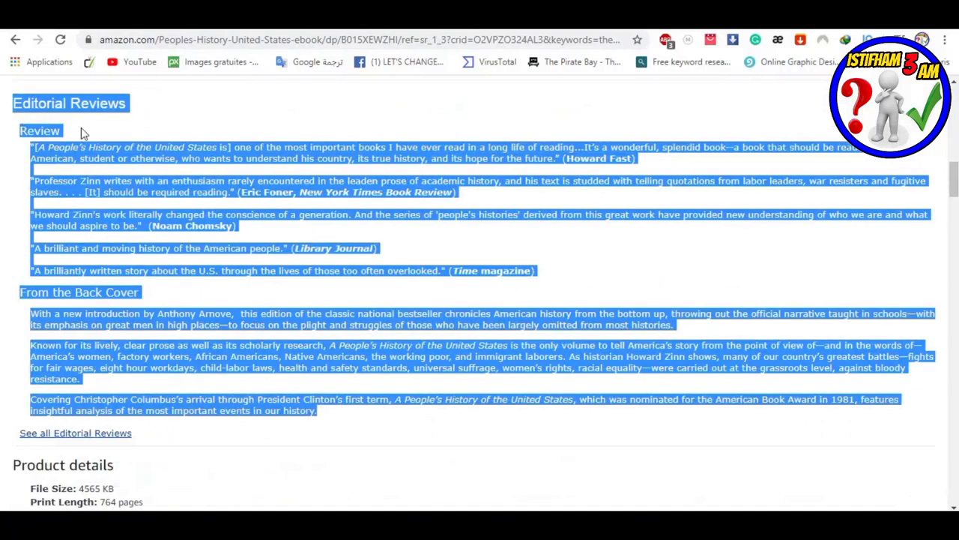
{"action": "key", "text": "alt+Tab"}
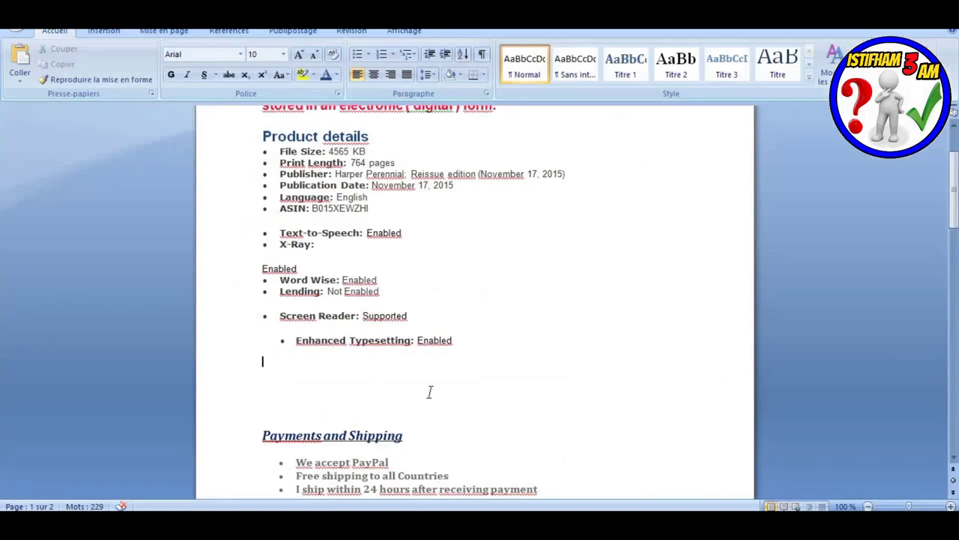
{"action": "key", "text": "ctrl+v"}
{"action": "scroll", "coordinate": [413, 319], "scroll_direction": "up", "scroll_amount": 5}
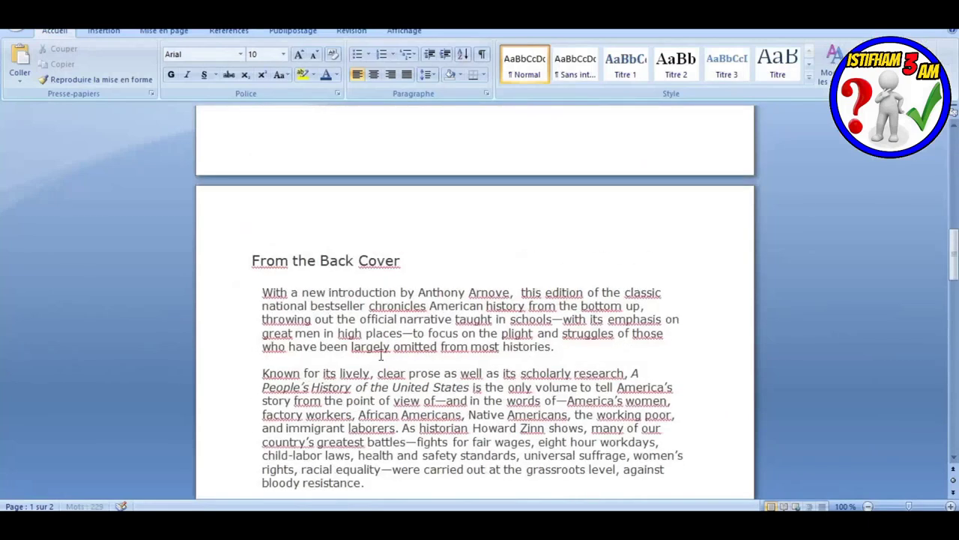
{"action": "scroll", "coordinate": [414, 300], "scroll_direction": "up", "scroll_amount": 3}
{"action": "scroll", "coordinate": [397, 338], "scroll_direction": "down", "scroll_amount": 3}
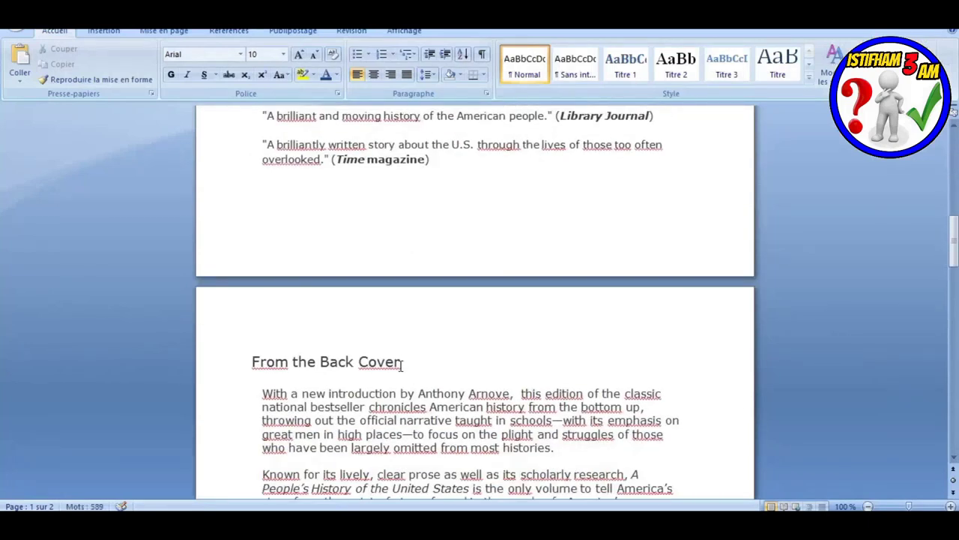
{"action": "scroll", "coordinate": [403, 365], "scroll_direction": "down", "scroll_amount": 2}
{"action": "scroll", "coordinate": [401, 365], "scroll_direction": "up", "scroll_amount": 10}
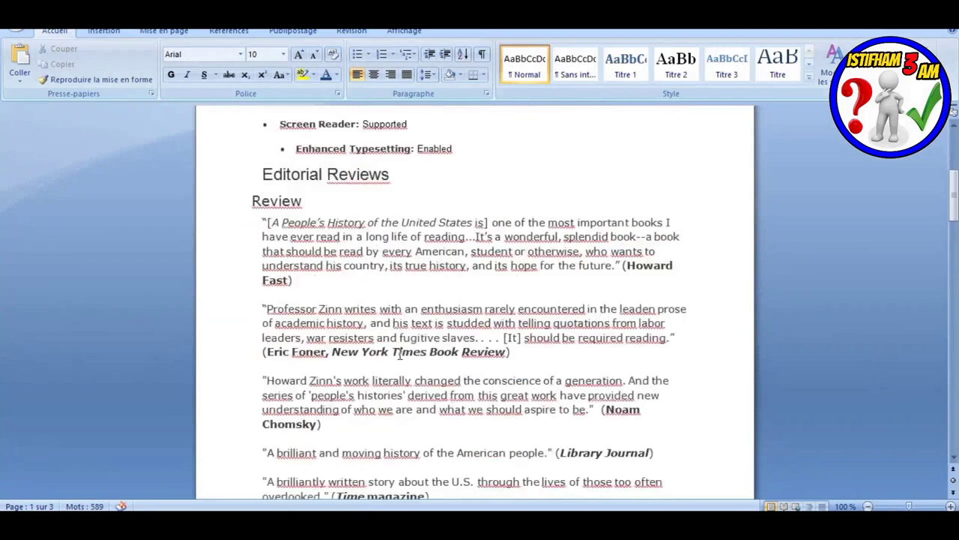
{"action": "scroll", "coordinate": [399, 349], "scroll_direction": "up", "scroll_amount": 4}
{"action": "scroll", "coordinate": [398, 345], "scroll_direction": "down", "scroll_amount": 2}
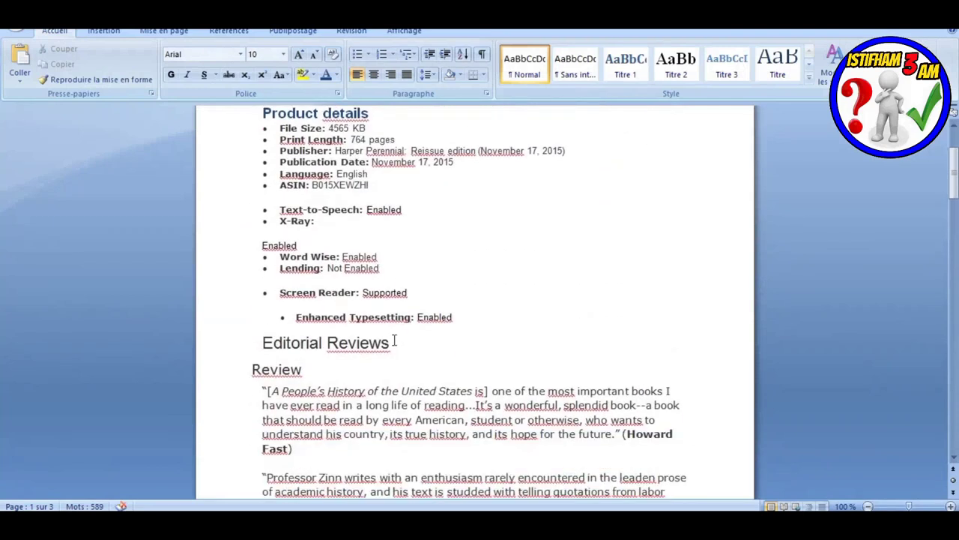
- Format the Editorial Reviews heading in bold, size 14 and dark blue
{"action": "left_click_drag", "start_coordinate": [390, 344], "coordinate": [271, 346]}
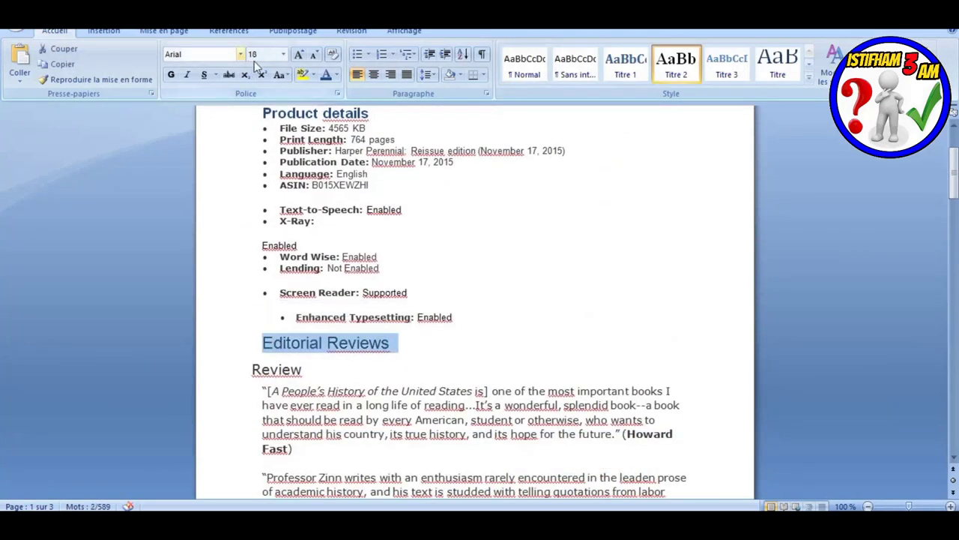
{"action": "left_click", "coordinate": [171, 75]}
{"action": "left_click", "coordinate": [283, 54]}
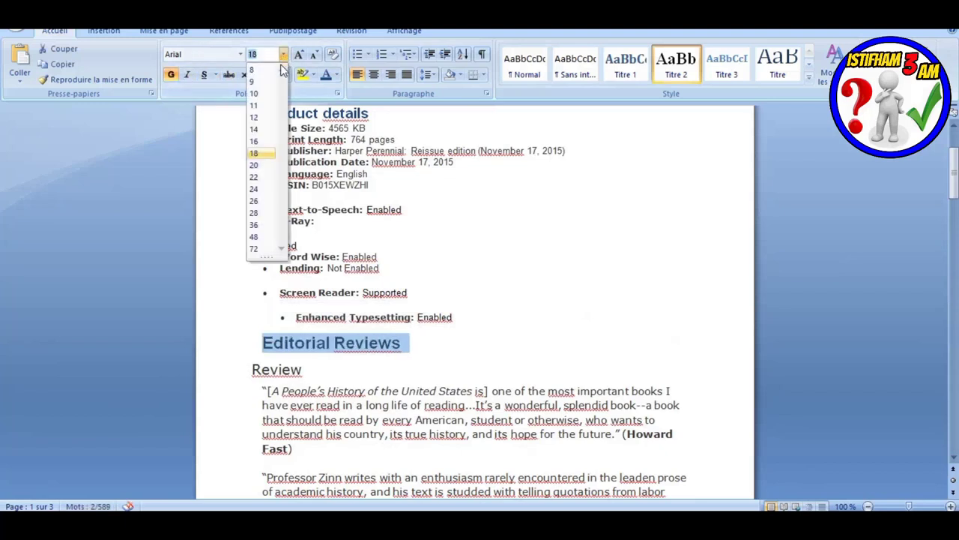
{"action": "left_click", "coordinate": [254, 128]}
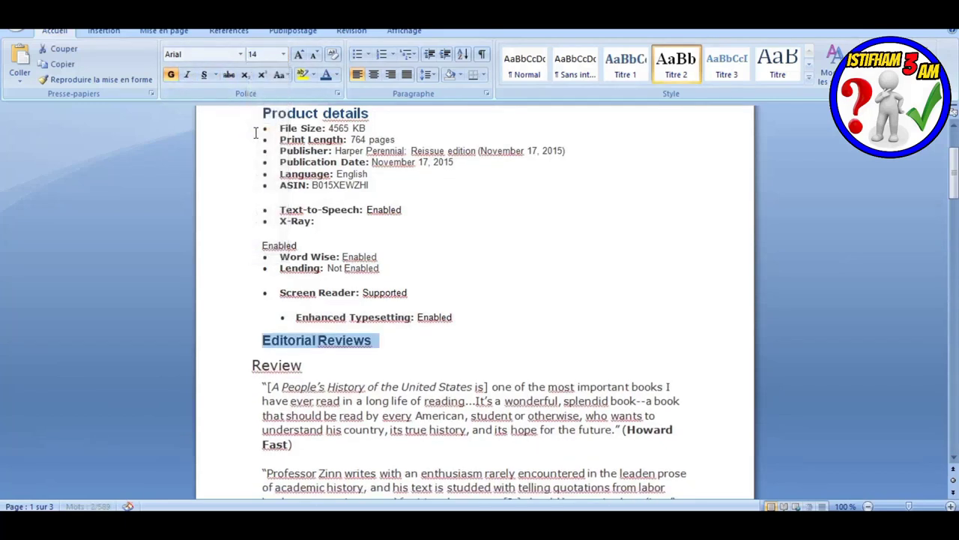
{"action": "left_click", "coordinate": [337, 75]}
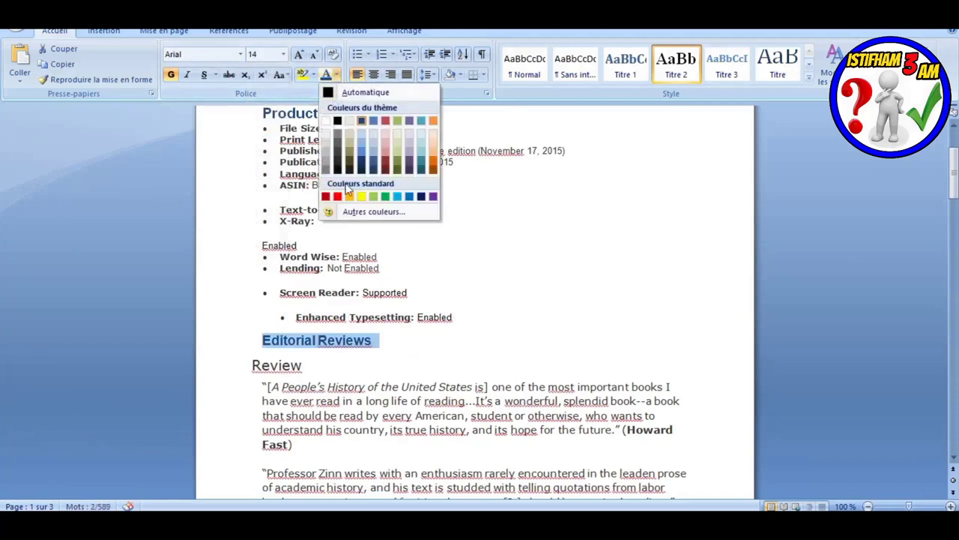
{"action": "left_click", "coordinate": [422, 196]}
{"action": "left_click", "coordinate": [401, 342]}
- Delete the Review subheading under the Editorial Reviews heading
{"action": "left_click", "coordinate": [243, 373]}
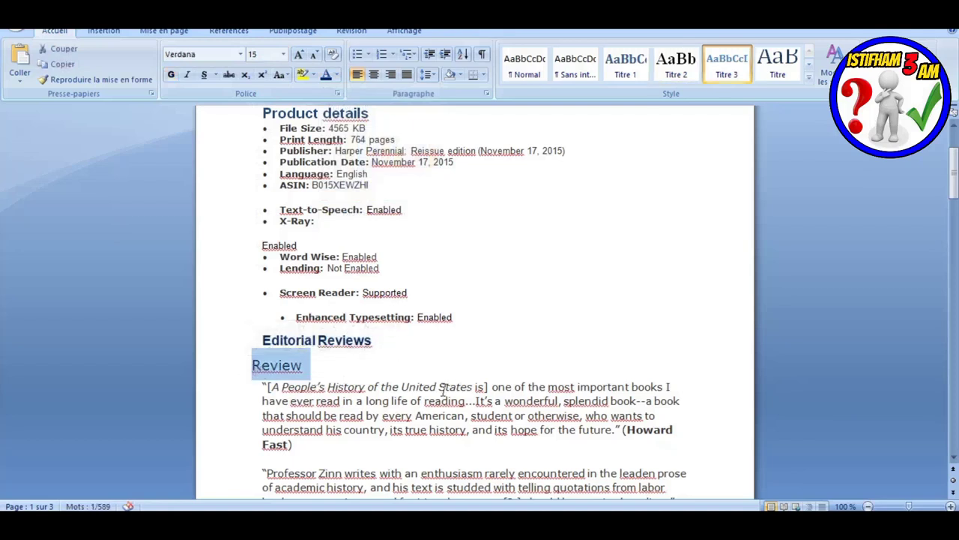
{"action": "key", "text": "Delete"}
{"action": "scroll", "coordinate": [508, 368], "scroll_direction": "down", "scroll_amount": 7}
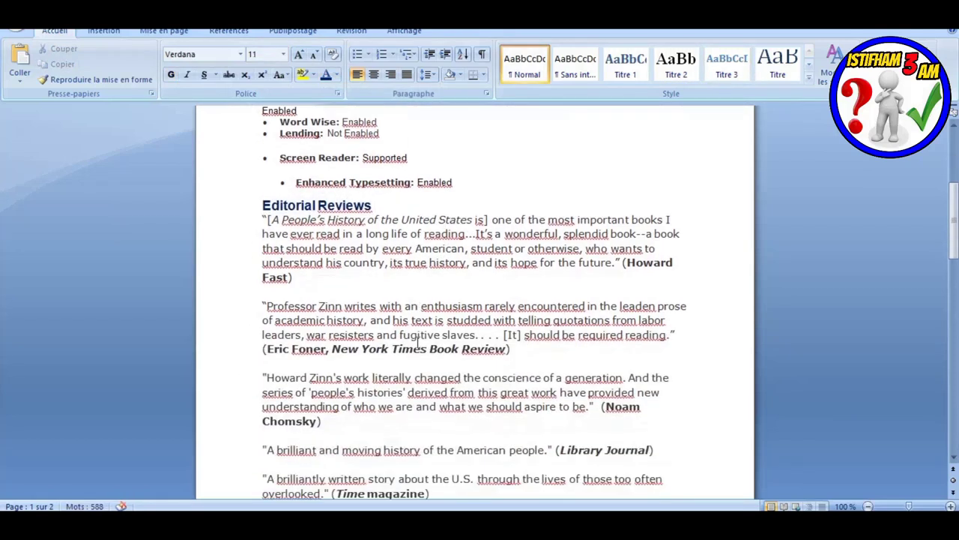
{"action": "scroll", "coordinate": [417, 343], "scroll_direction": "up", "scroll_amount": 4}
{"action": "left_click", "coordinate": [372, 205]}
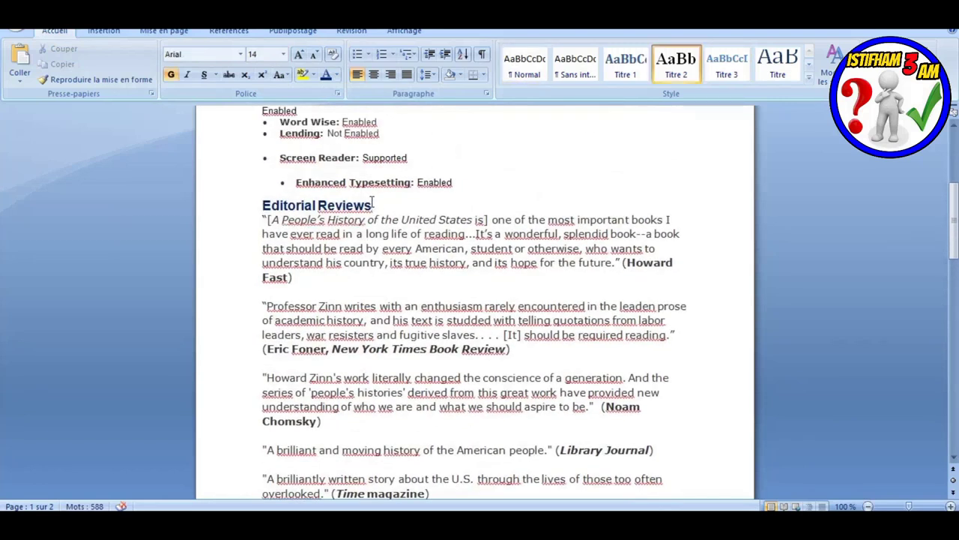
- Copy the completed Word template into the item description of the eBay listing
{"action": "scroll", "coordinate": [347, 271], "scroll_direction": "down", "scroll_amount": 6}
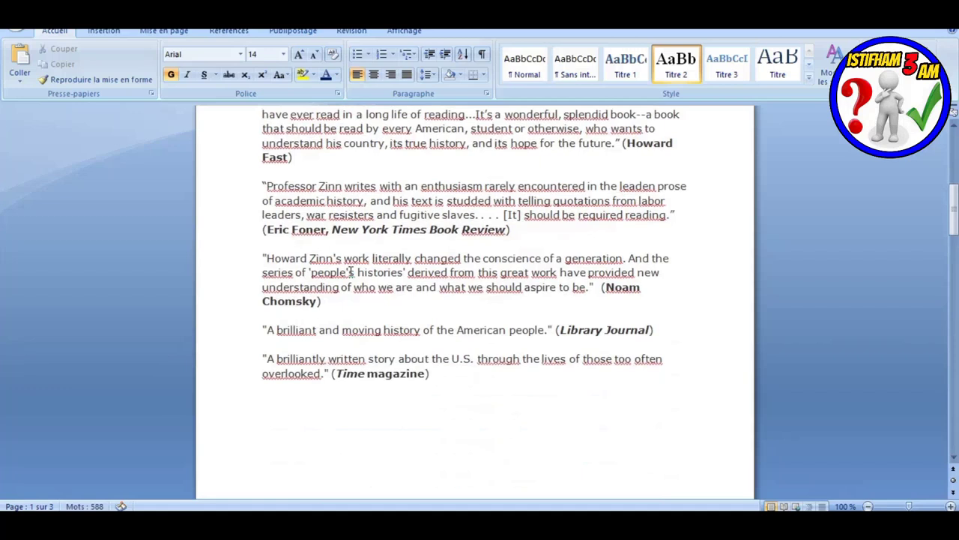
{"action": "scroll", "coordinate": [348, 271], "scroll_direction": "down", "scroll_amount": 3}
{"action": "scroll", "coordinate": [347, 271], "scroll_direction": "up", "scroll_amount": 3}
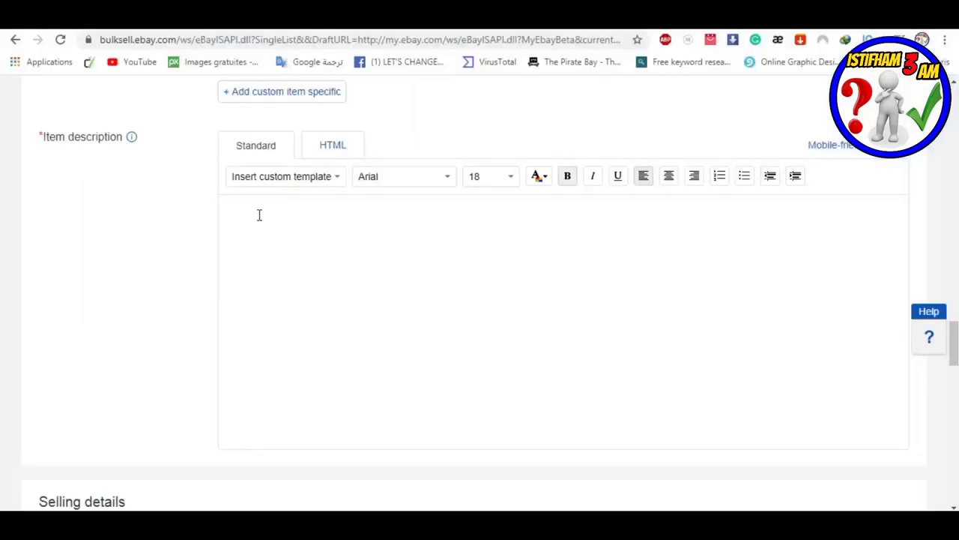
{"action": "key", "text": "ctrl+v"}
{"action": "scroll", "coordinate": [316, 248], "scroll_direction": "up", "scroll_amount": 15}
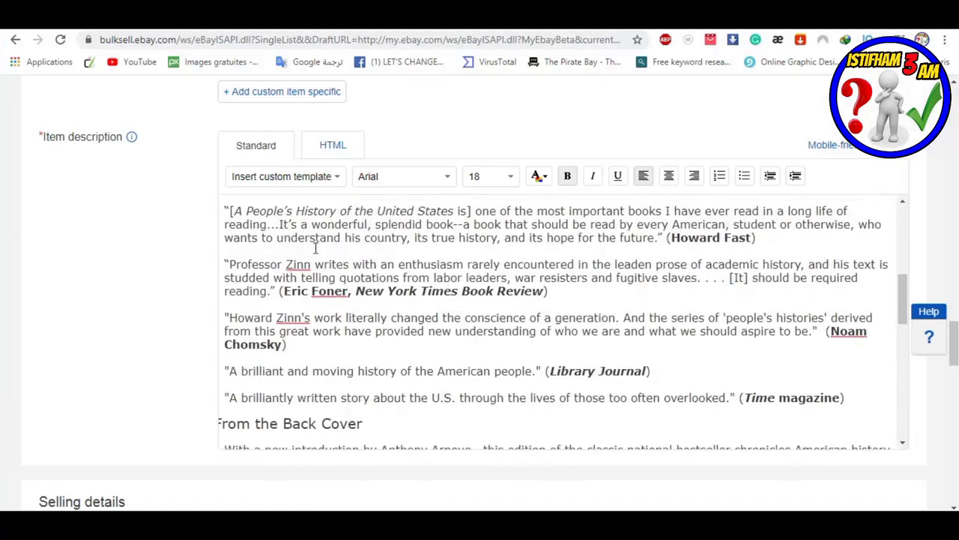
{"action": "scroll", "coordinate": [314, 248], "scroll_direction": "down", "scroll_amount": 4}
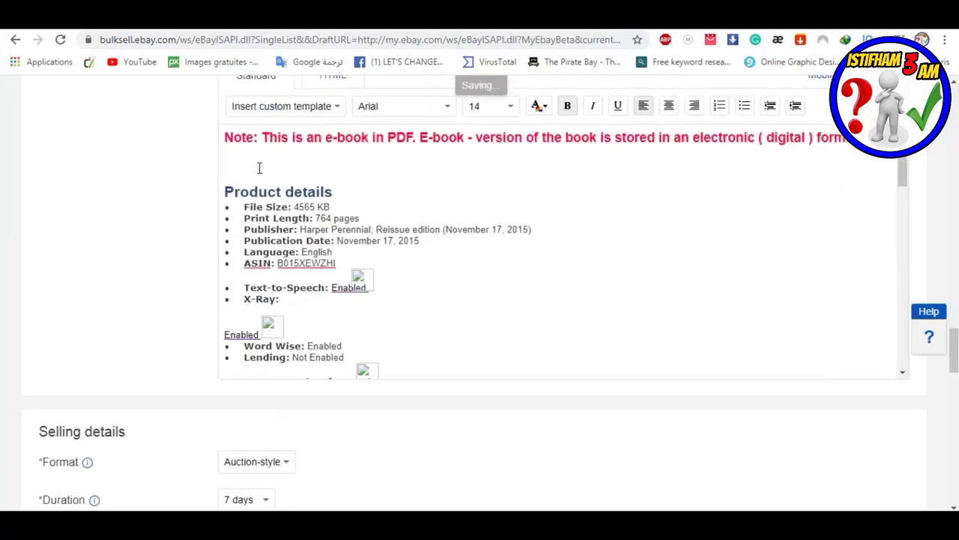
- Remove the blank line above Product details and the entries from Text-to-Speech to Enhanced Typesetting, closing the gap before Editorial Reviews
{"action": "key", "text": "BackSpace"}
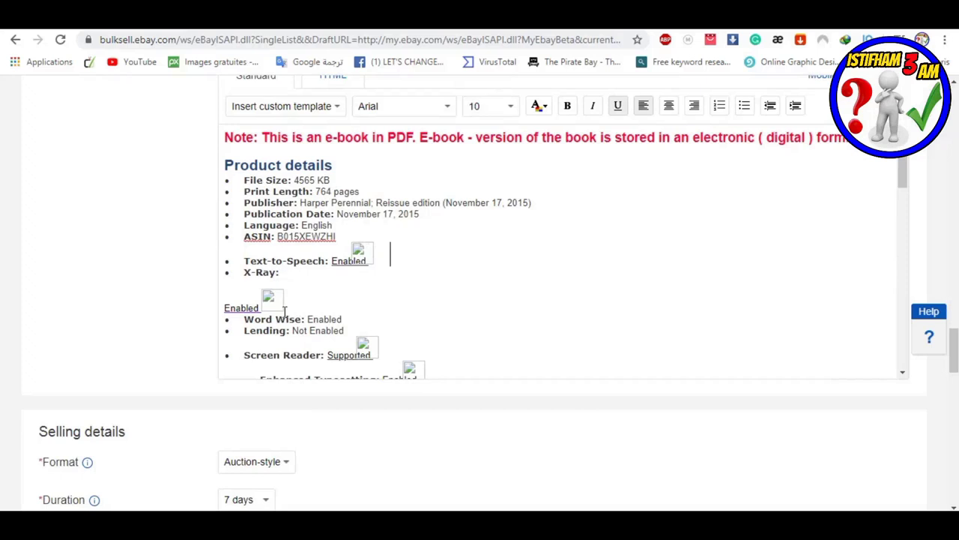
{"action": "scroll", "coordinate": [286, 310], "scroll_direction": "down", "scroll_amount": 2}
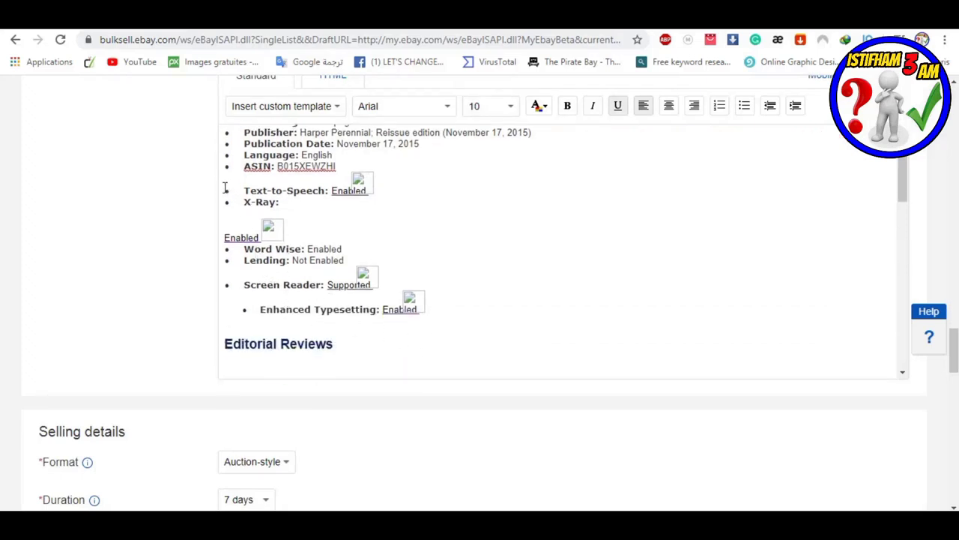
{"action": "left_click_drag", "start_coordinate": [227, 190], "coordinate": [435, 302]}
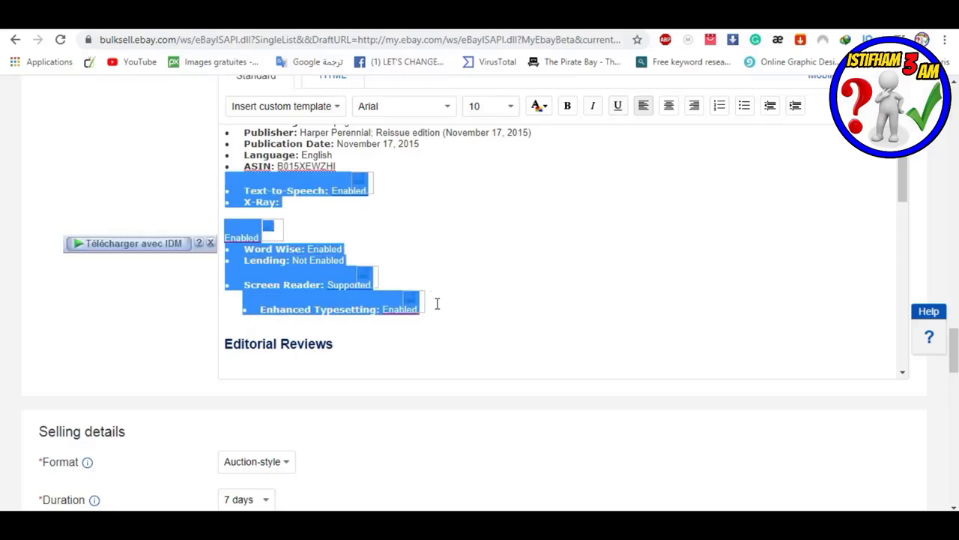
{"action": "key", "text": "Delete"}
{"action": "left_click", "coordinate": [244, 197]}
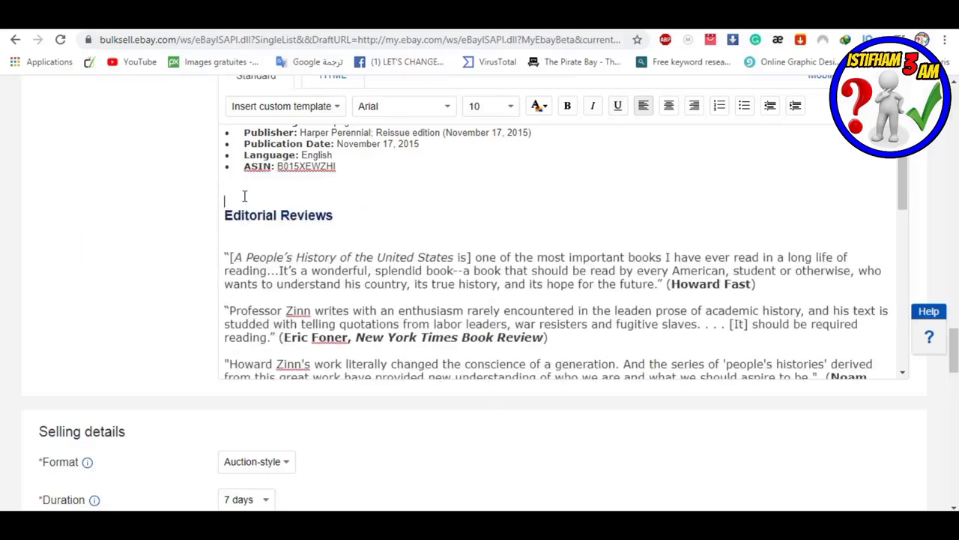
{"action": "key", "text": "BackSpace"}
{"action": "scroll", "coordinate": [330, 196], "scroll_direction": "up", "scroll_amount": 1}
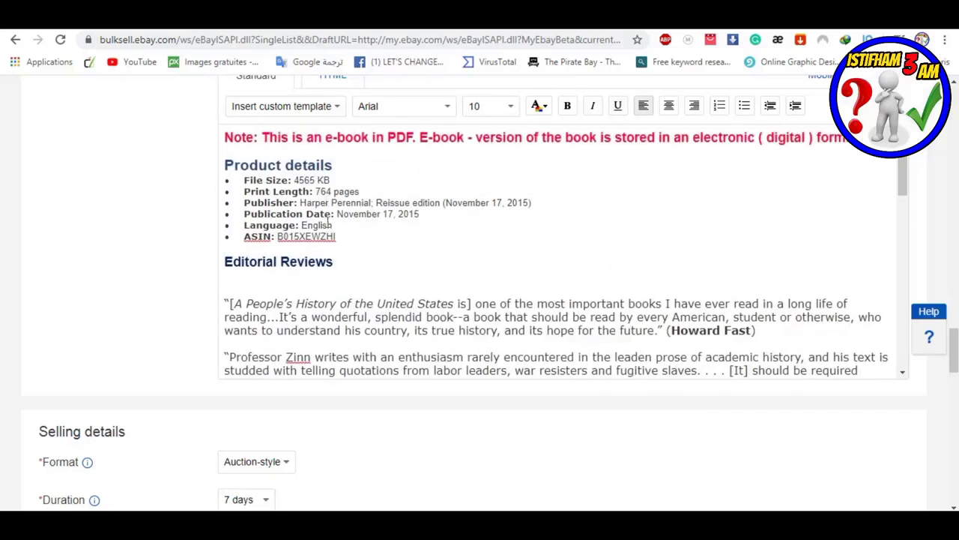
- Delete the extra blank lines between the back cover text and the Payments and Shipping heading in the item description
{"action": "scroll", "coordinate": [374, 290], "scroll_direction": "down", "scroll_amount": 3}
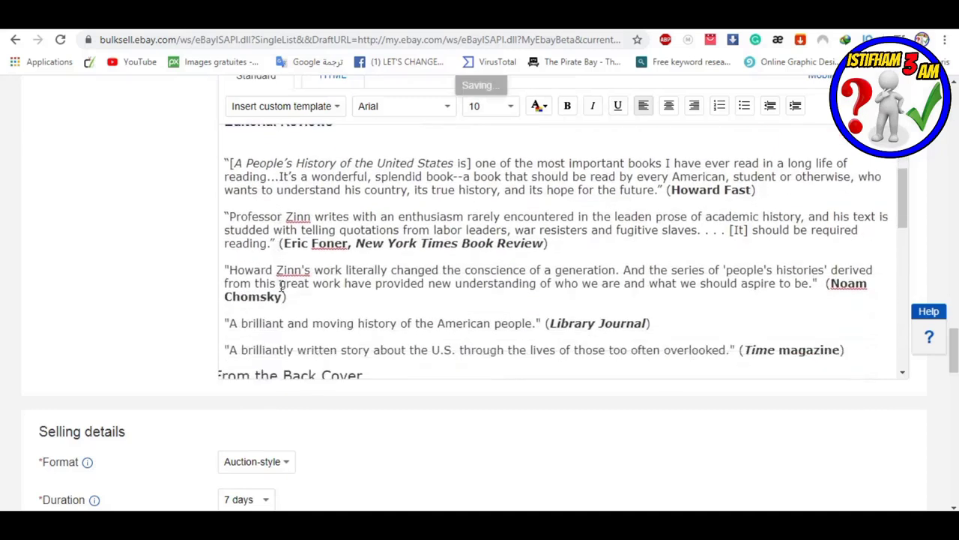
{"action": "scroll", "coordinate": [341, 289], "scroll_direction": "down", "scroll_amount": 6}
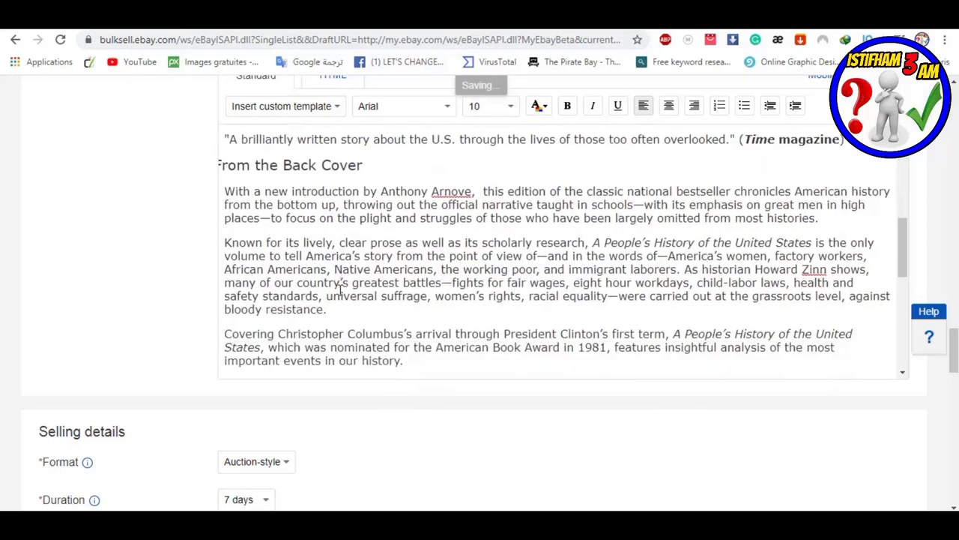
{"action": "left_click_drag", "start_coordinate": [258, 276], "coordinate": [214, 185]}
{"action": "key", "text": "BackSpace"}
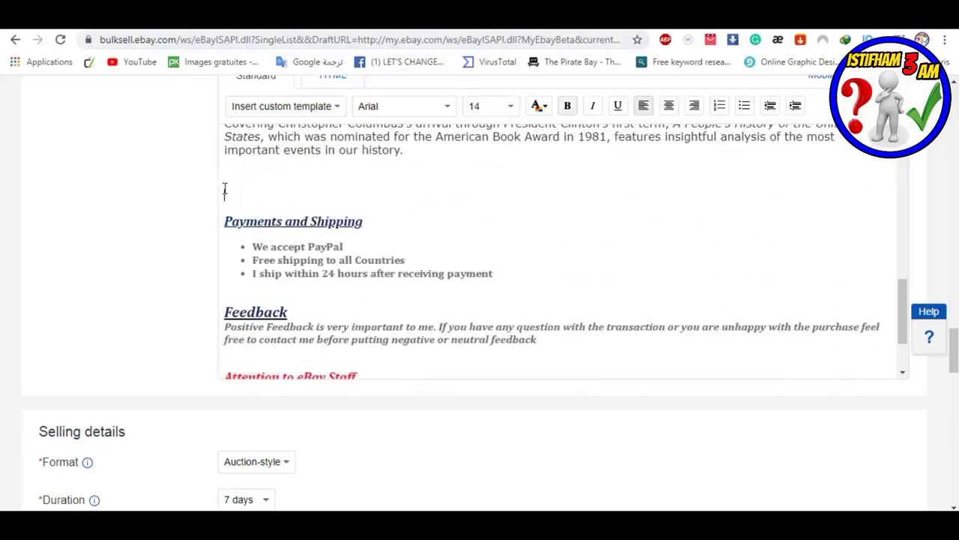
{"action": "key", "text": "BackSpace"}
{"action": "left_click", "coordinate": [231, 189]}
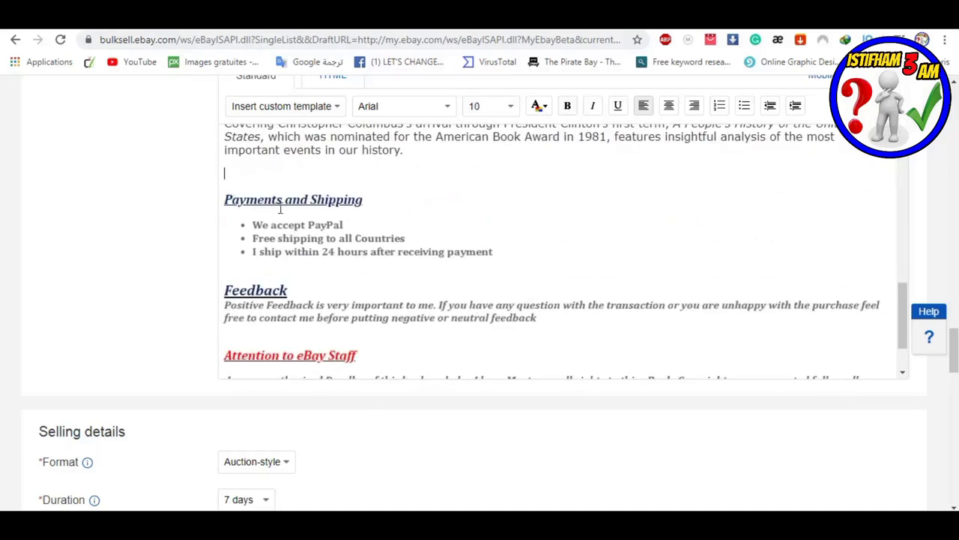
- Check the item description through to its end and set the listing format to Fixed price in the selling details
{"action": "scroll", "coordinate": [315, 225], "scroll_direction": "down", "scroll_amount": 2}
{"action": "scroll", "coordinate": [347, 278], "scroll_direction": "down", "scroll_amount": 2}
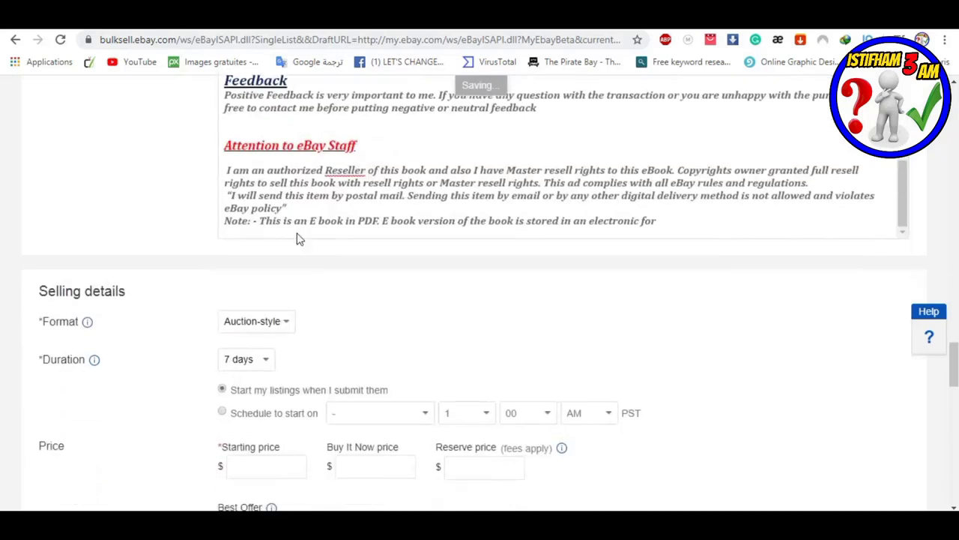
{"action": "scroll", "coordinate": [338, 215], "scroll_direction": "up", "scroll_amount": 3}
{"action": "scroll", "coordinate": [118, 210], "scroll_direction": "up", "scroll_amount": 4}
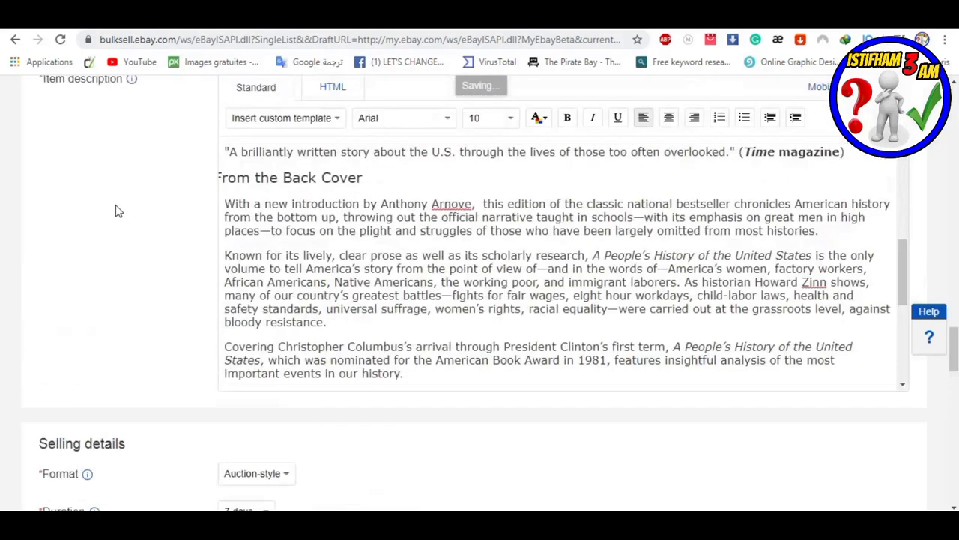
{"action": "scroll", "coordinate": [348, 350], "scroll_direction": "up", "scroll_amount": 5}
{"action": "scroll", "coordinate": [348, 351], "scroll_direction": "down", "scroll_amount": 10}
{"action": "scroll", "coordinate": [348, 359], "scroll_direction": "down", "scroll_amount": 5}
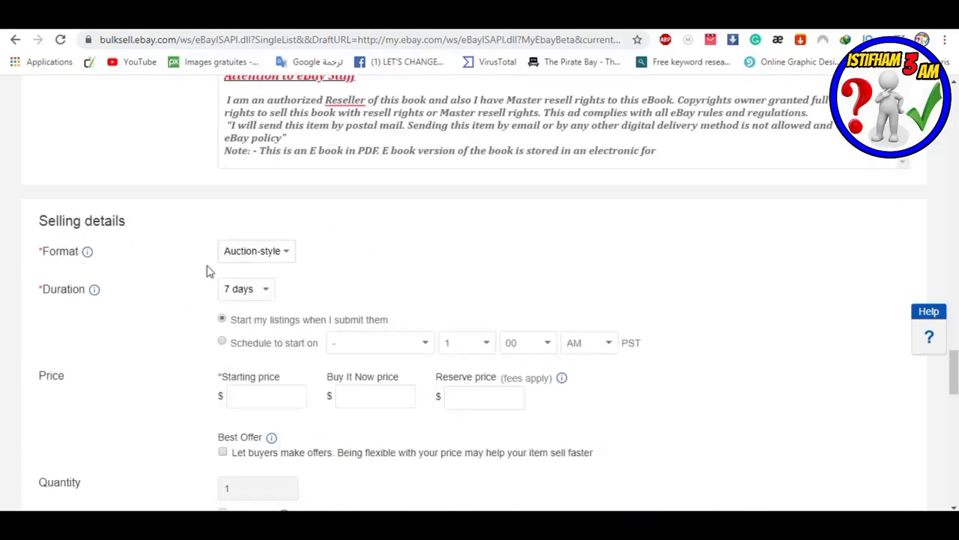
{"action": "left_click", "coordinate": [286, 252]}
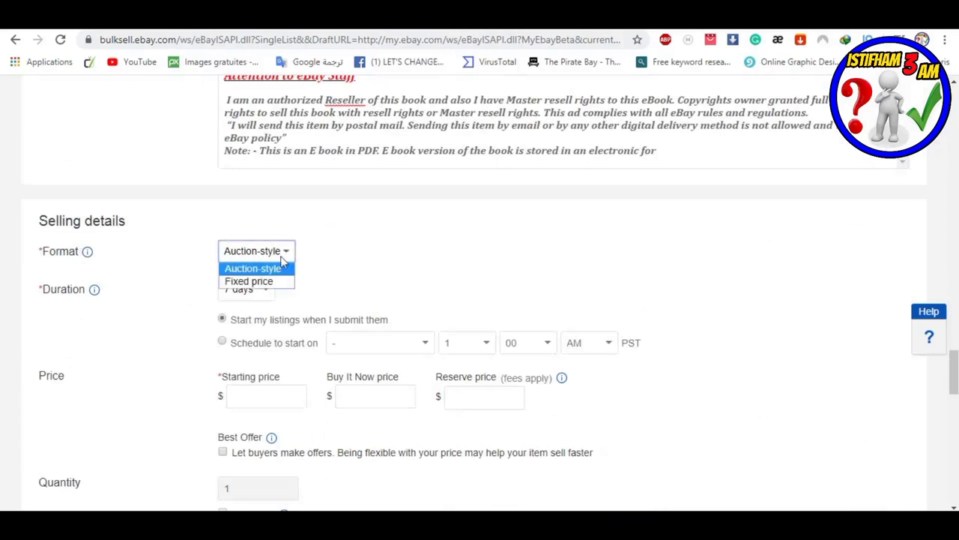
{"action": "left_click", "coordinate": [255, 282]}
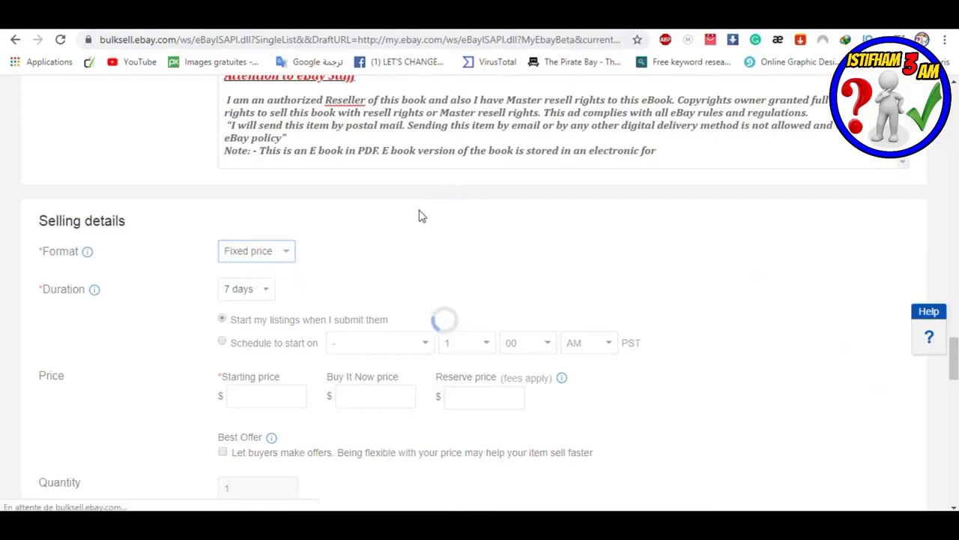
{"action": "scroll", "coordinate": [358, 248], "scroll_direction": "down", "scroll_amount": 1}
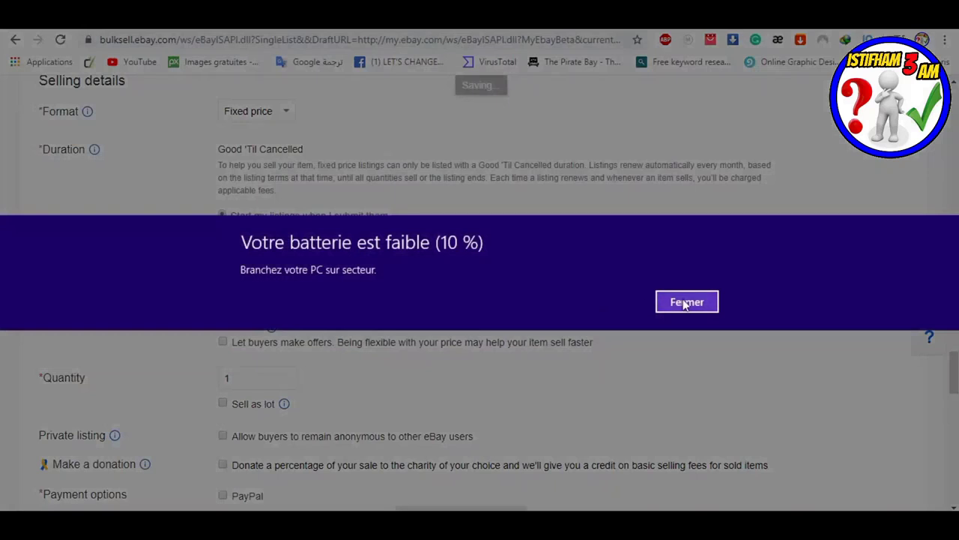
- Dismiss the low battery warning and set the Buy It Now price to $6.99
{"action": "left_click", "coordinate": [683, 304]}
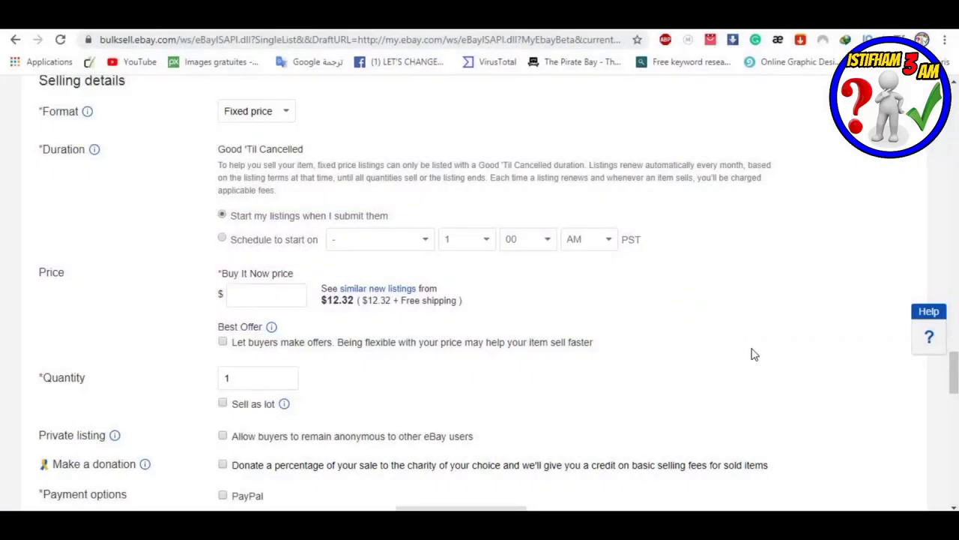
{"action": "key", "text": "XF86MonBrightnessDown"}
{"action": "left_click", "coordinate": [247, 292]}
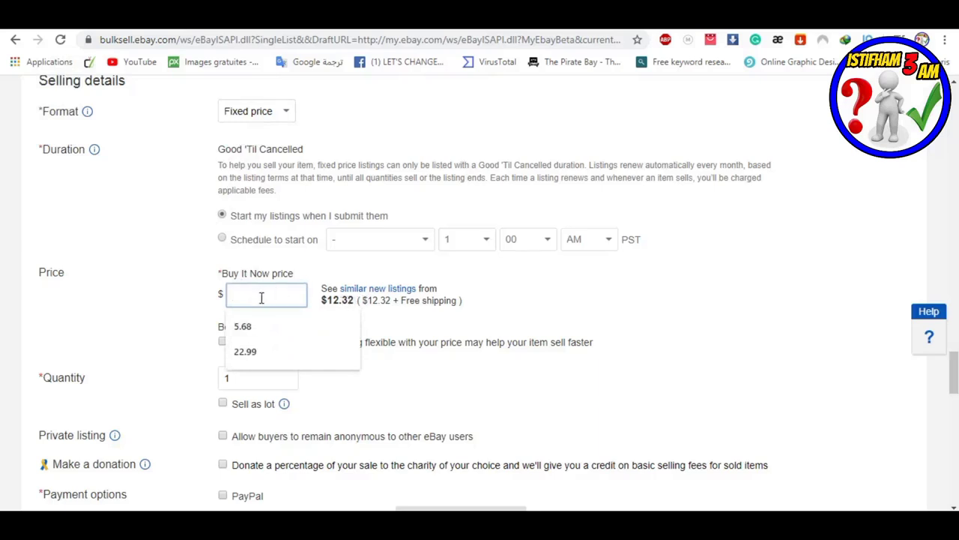
{"action": "type", "text": "6.99"}
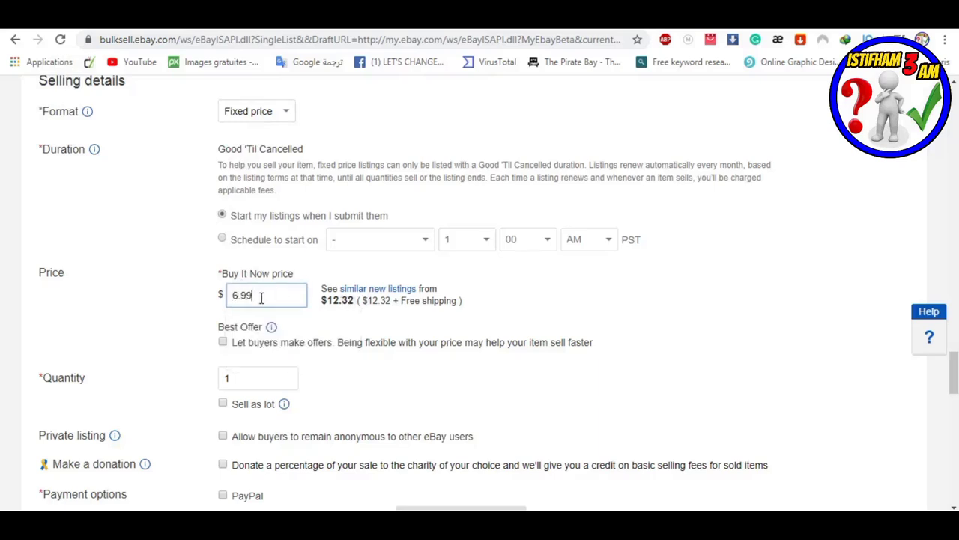
{"action": "left_click", "coordinate": [162, 335]}
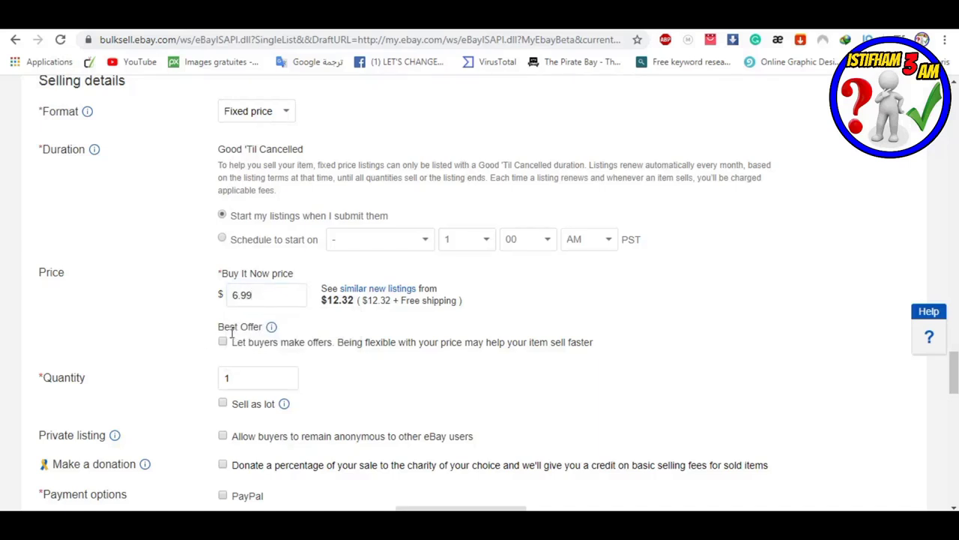
- Let buyers make offers on the listing and automatically accept offers of at least $6.00
{"action": "left_click", "coordinate": [222, 343]}
{"action": "left_click", "coordinate": [272, 328]}
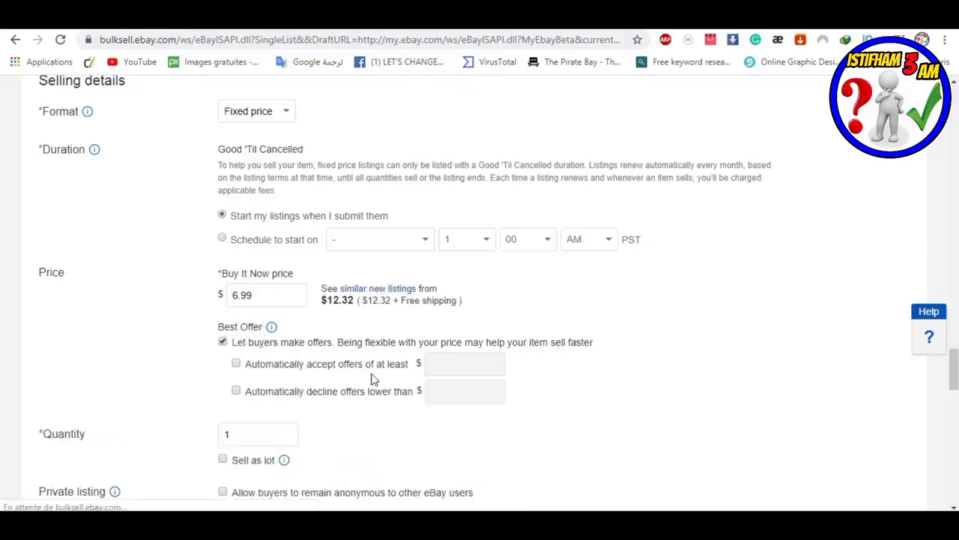
{"action": "left_click", "coordinate": [236, 364]}
{"action": "left_click", "coordinate": [455, 364]}
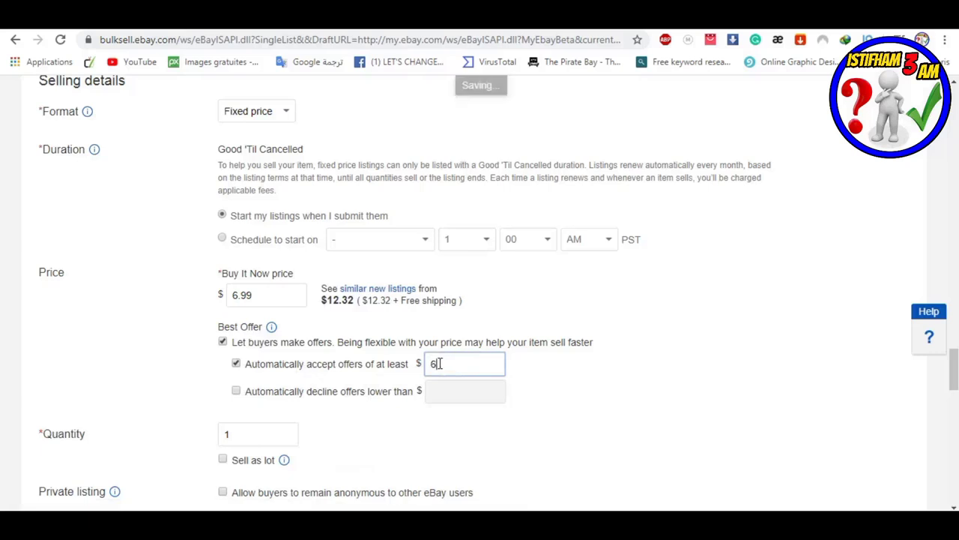
{"action": "left_click", "coordinate": [557, 367]}
{"action": "scroll", "coordinate": [548, 370], "scroll_direction": "down", "scroll_amount": 3}
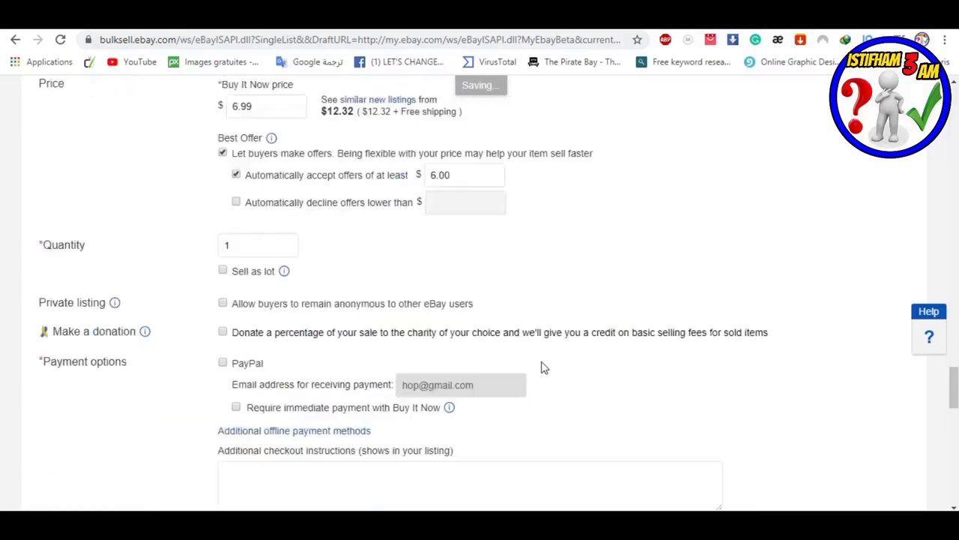
- Set the listing quantity to 8
{"action": "scroll", "coordinate": [544, 368], "scroll_direction": "up", "scroll_amount": 2}
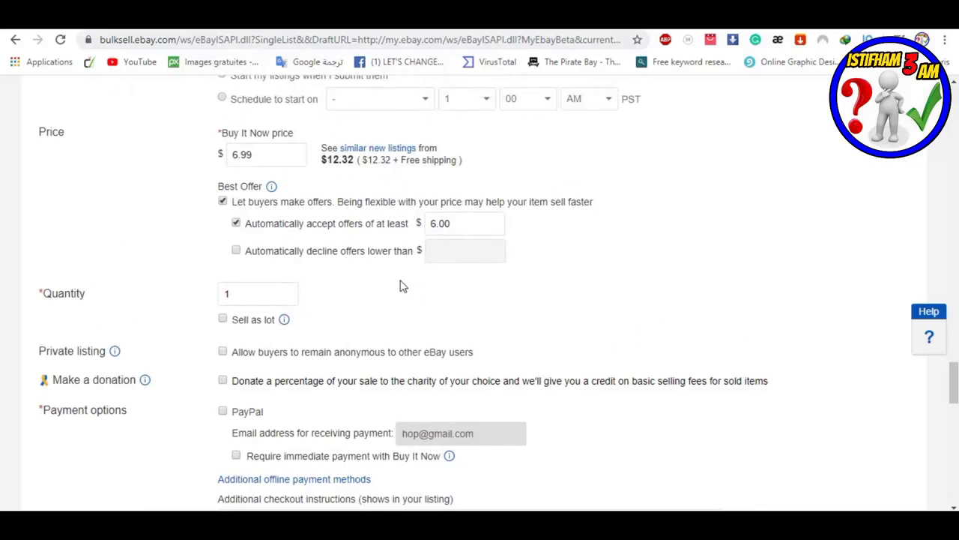
{"action": "double_click", "coordinate": [225, 293]}
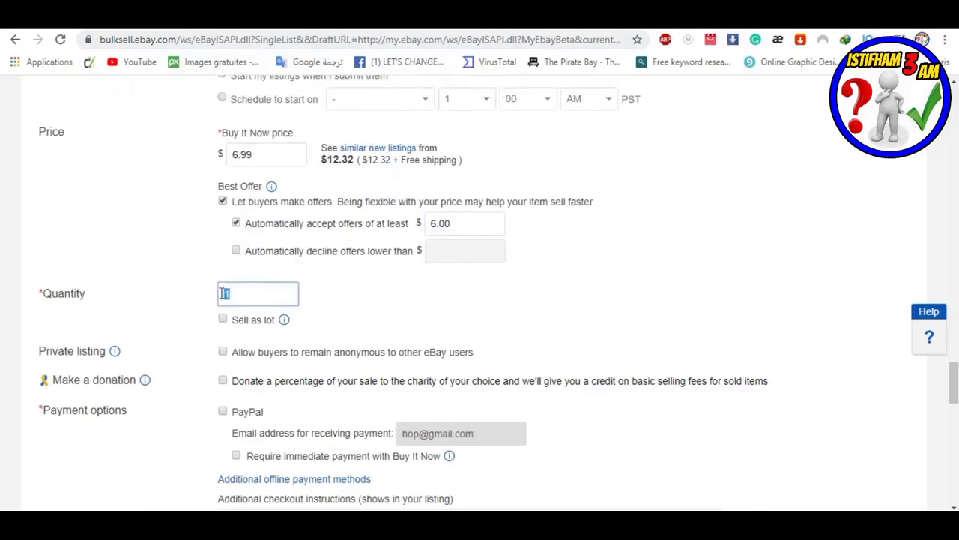
{"action": "left_click", "coordinate": [412, 290]}
{"action": "scroll", "coordinate": [404, 289], "scroll_direction": "down", "scroll_amount": 3}
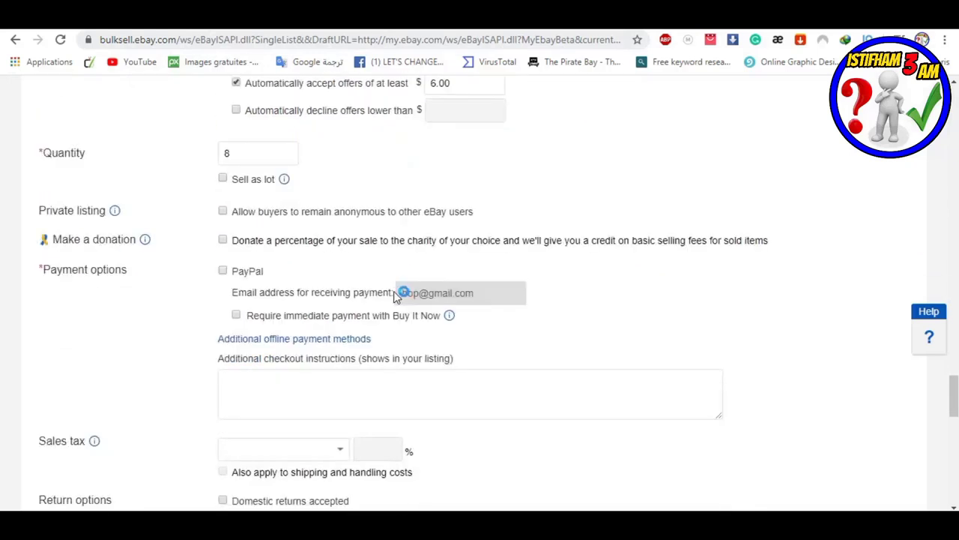
- Enable PayPal as the payment option and require immediate payment with Buy It Now
{"action": "scroll", "coordinate": [102, 231], "scroll_direction": "down", "scroll_amount": 1}
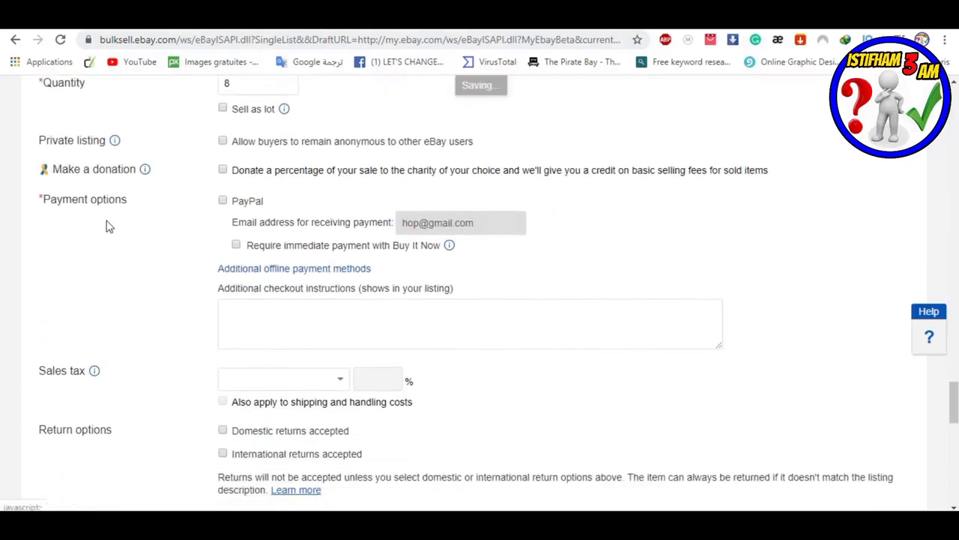
{"action": "left_click", "coordinate": [222, 201]}
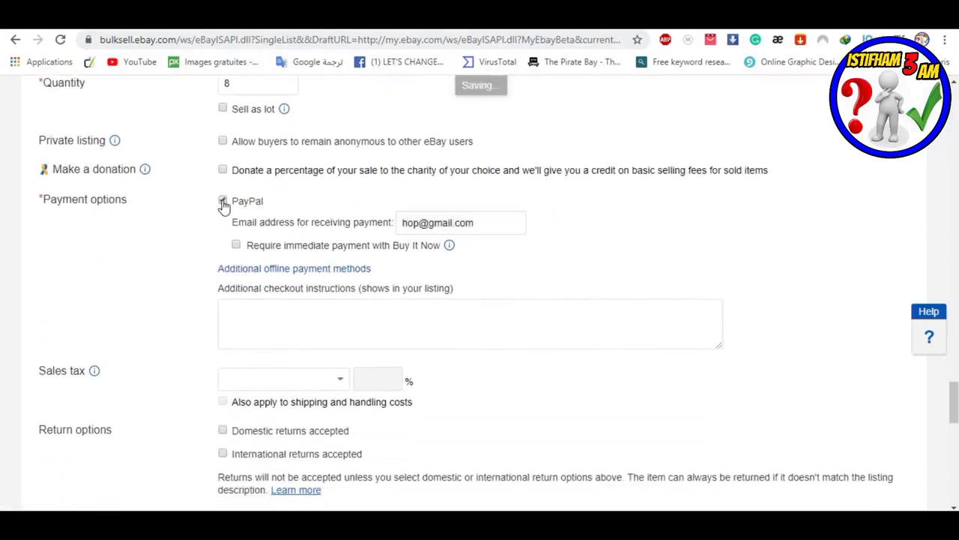
{"action": "left_click", "coordinate": [236, 245]}
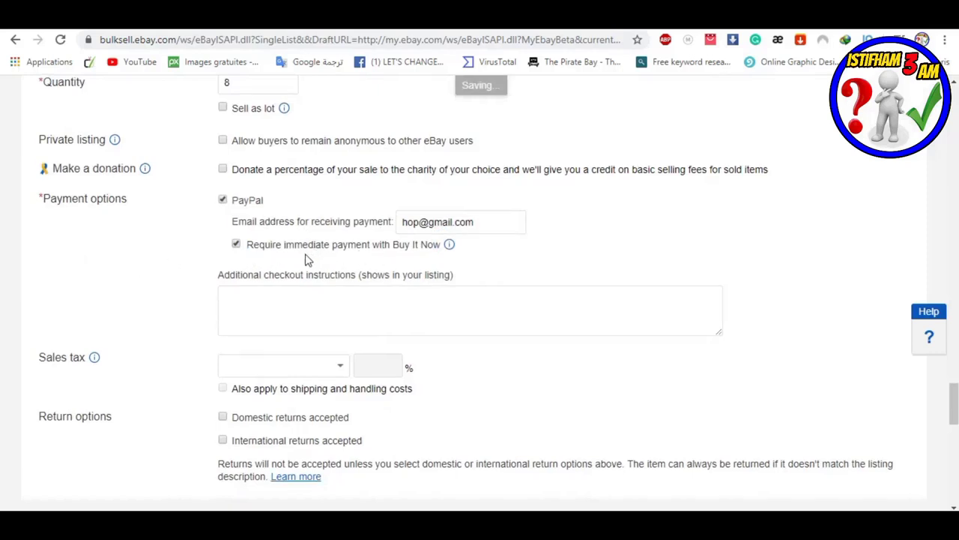
- In the ebook return policy, set the domestic returns period to 30 Days and keep return shipping paid by the Buyer
{"action": "scroll", "coordinate": [300, 259], "scroll_direction": "down", "scroll_amount": 2}
{"action": "scroll", "coordinate": [168, 266], "scroll_direction": "down", "scroll_amount": 1}
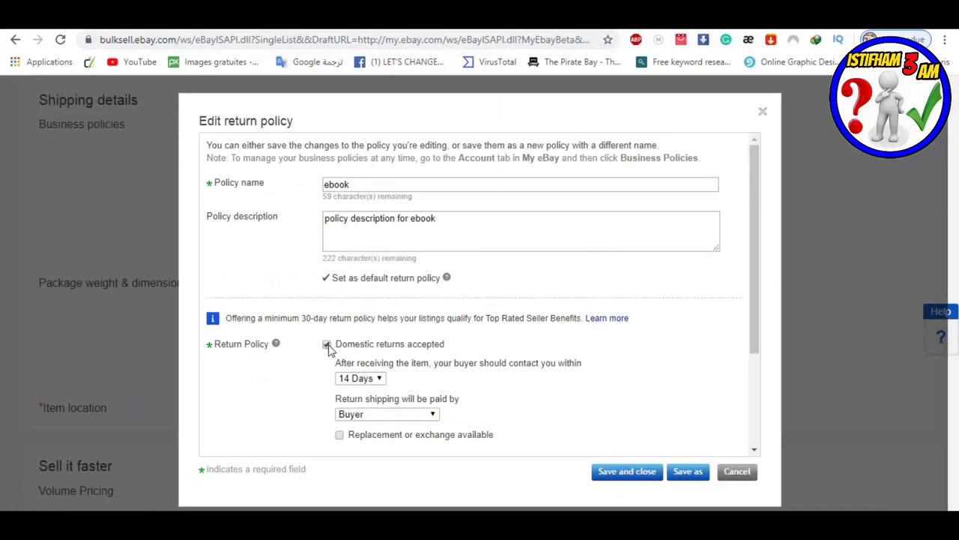
{"action": "left_click", "coordinate": [381, 379]}
{"action": "left_click", "coordinate": [384, 380]}
{"action": "left_click", "coordinate": [381, 378]}
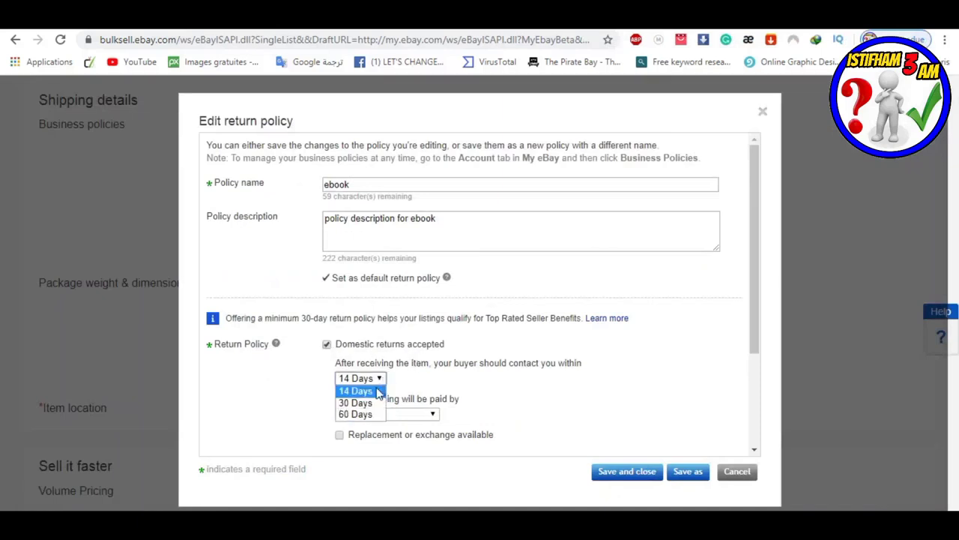
{"action": "left_click", "coordinate": [370, 403]}
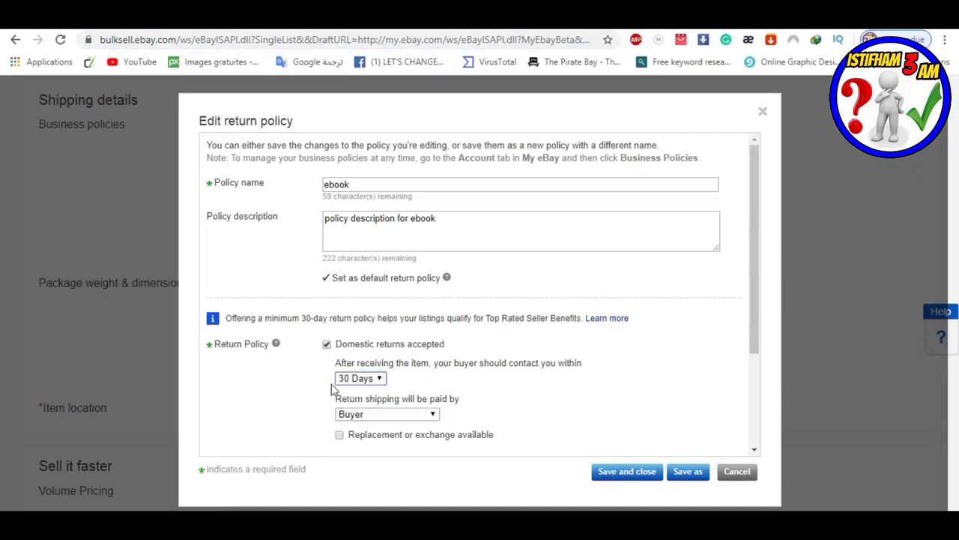
{"action": "left_click", "coordinate": [433, 414]}
{"action": "left_click", "coordinate": [433, 416]}
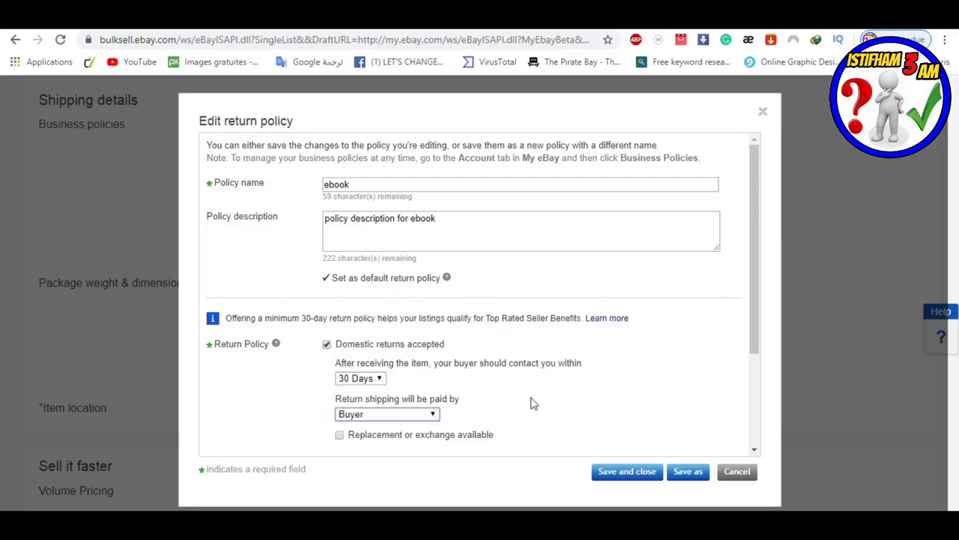
- Set the international returns period to 30 Days in the ebook return policy, with return shipping paid by the Buyer
{"action": "scroll", "coordinate": [532, 402], "scroll_direction": "down", "scroll_amount": 3}
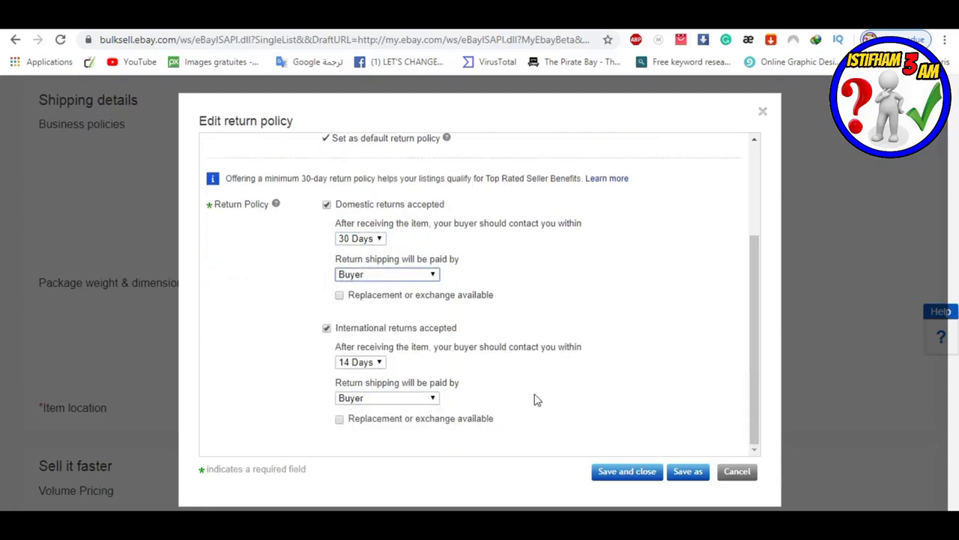
{"action": "left_click", "coordinate": [379, 363]}
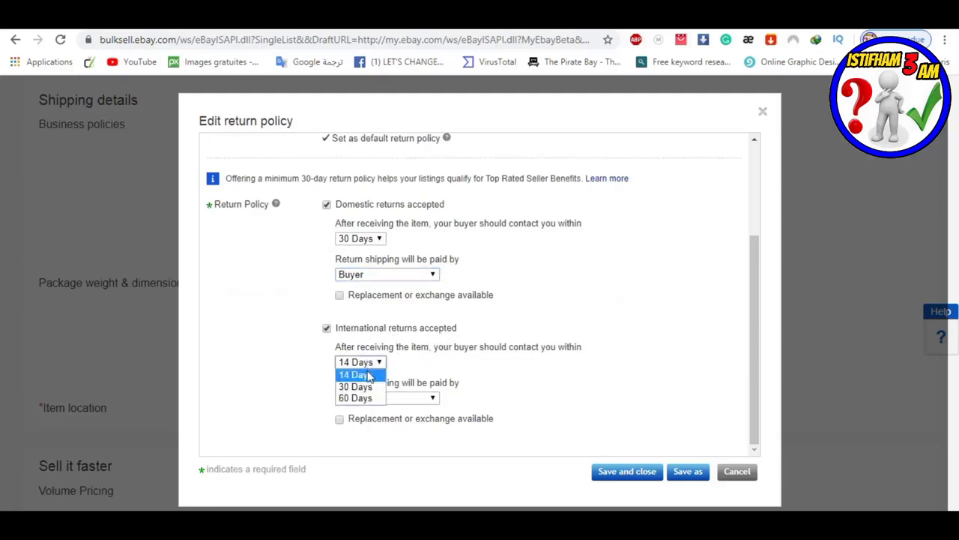
{"action": "left_click", "coordinate": [367, 386]}
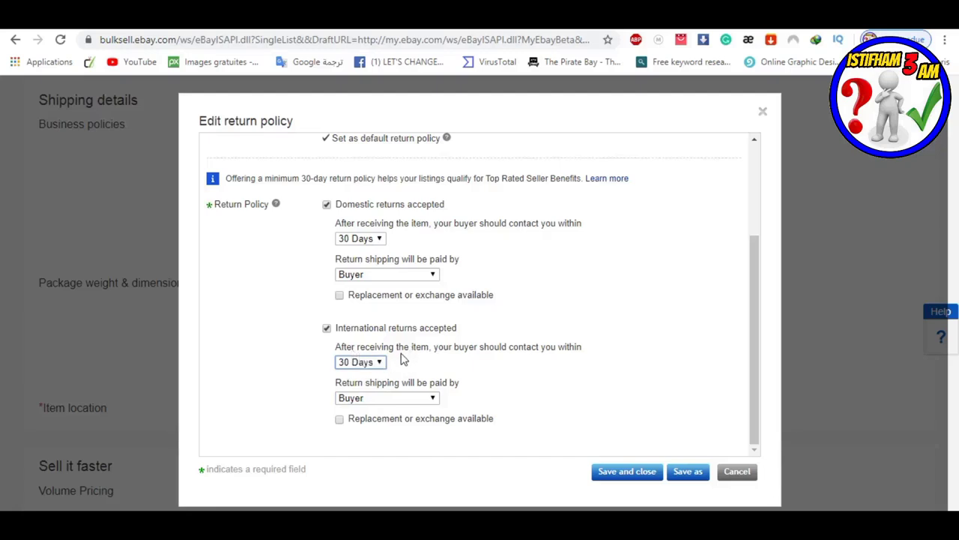
{"action": "left_click", "coordinate": [432, 398]}
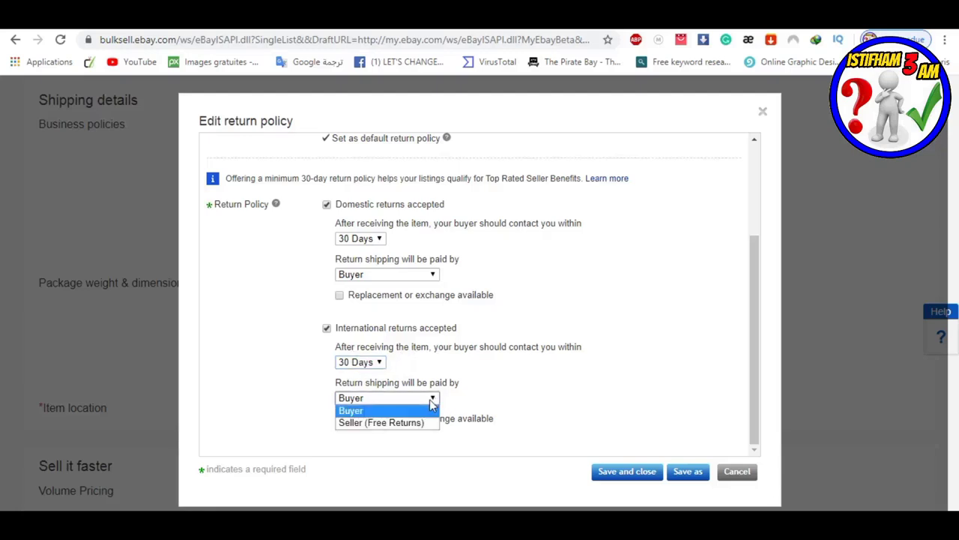
{"action": "left_click", "coordinate": [373, 412]}
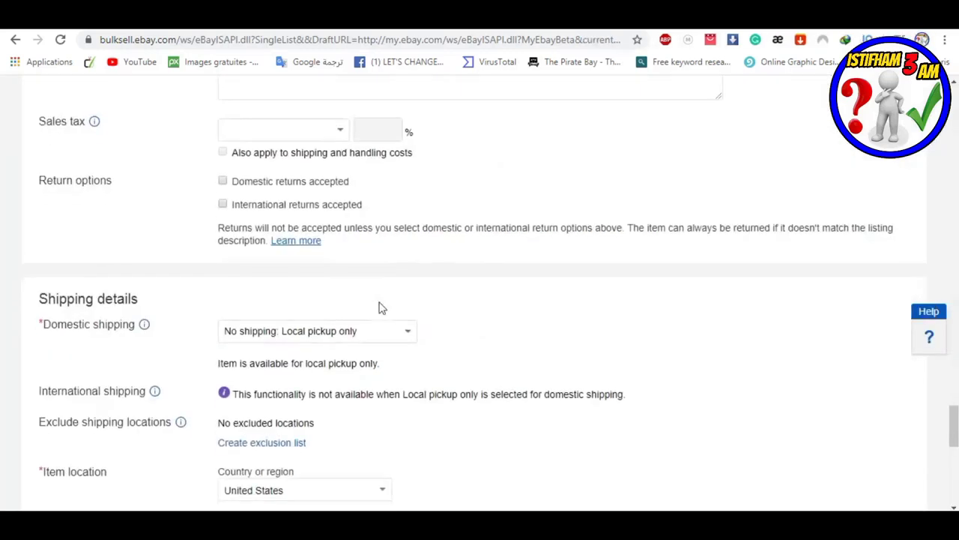
- Set domestic shipping to Flat: same cost to all buyers, using USPS Parcel Select Ground (2 to 9 business days) with free shipping
{"action": "scroll", "coordinate": [380, 306], "scroll_direction": "down", "scroll_amount": 2}
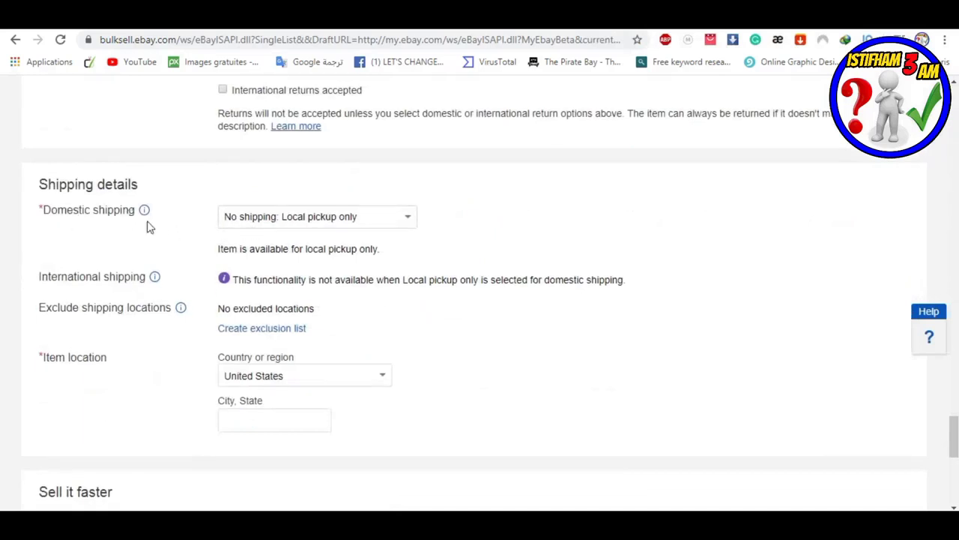
{"action": "left_click", "coordinate": [402, 222]}
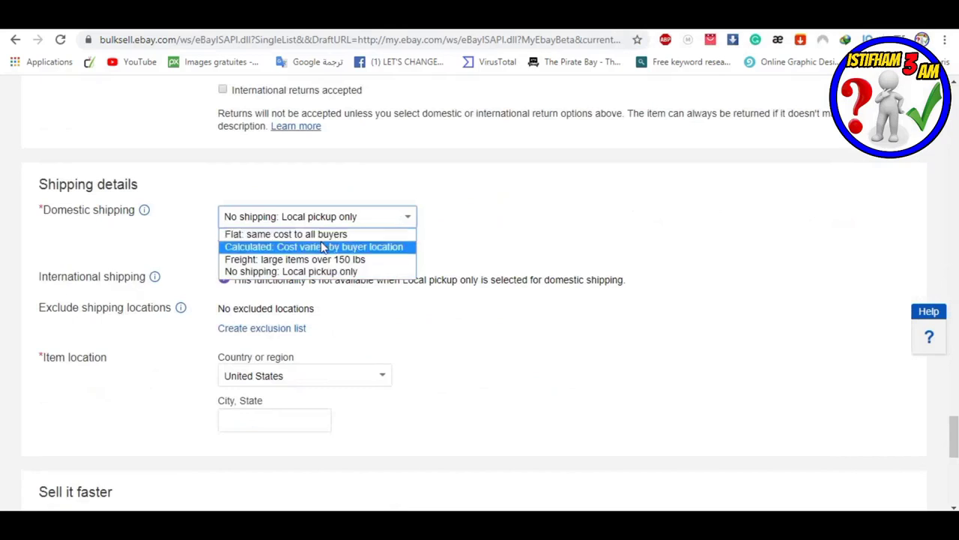
{"action": "left_click", "coordinate": [252, 235]}
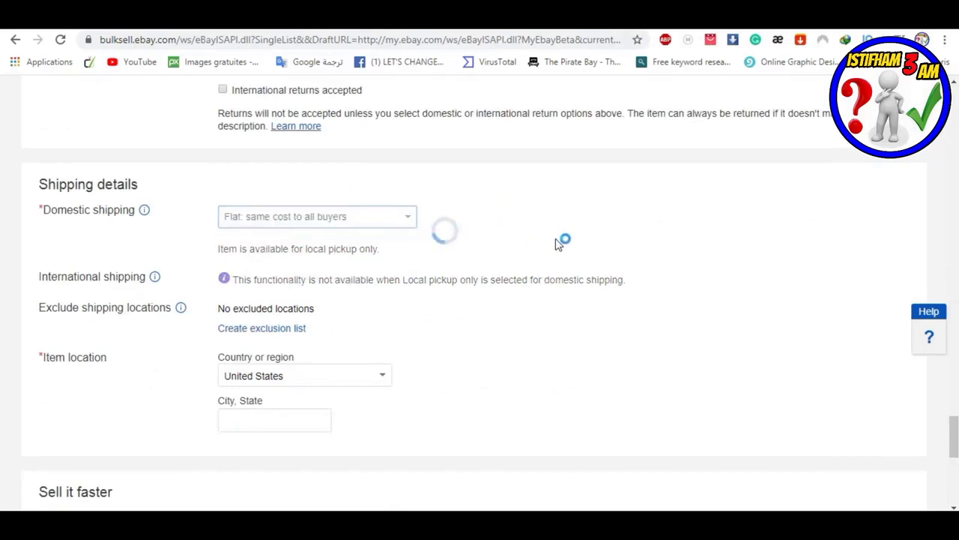
{"action": "scroll", "coordinate": [545, 263], "scroll_direction": "down", "scroll_amount": 2}
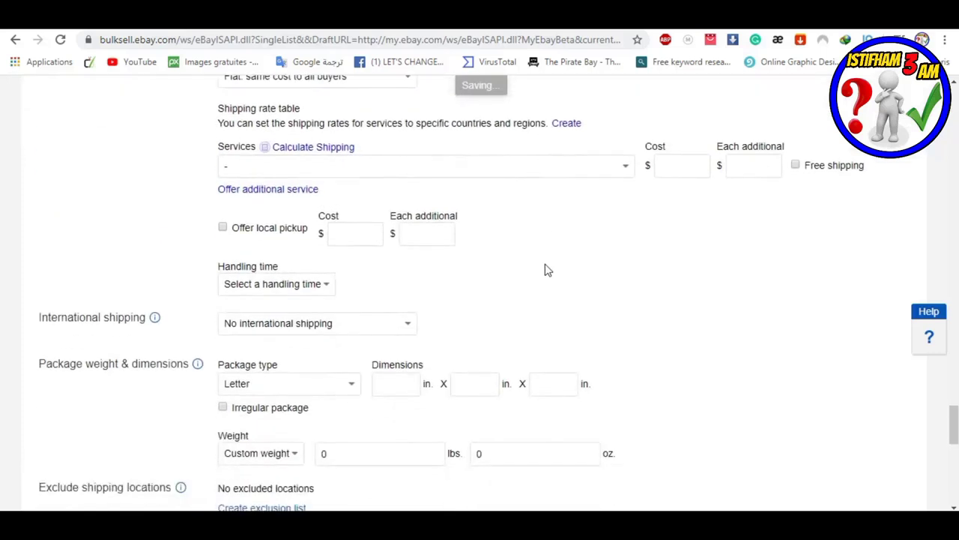
{"action": "scroll", "coordinate": [545, 271], "scroll_direction": "down", "scroll_amount": 2}
{"action": "scroll", "coordinate": [546, 272], "scroll_direction": "up", "scroll_amount": 3}
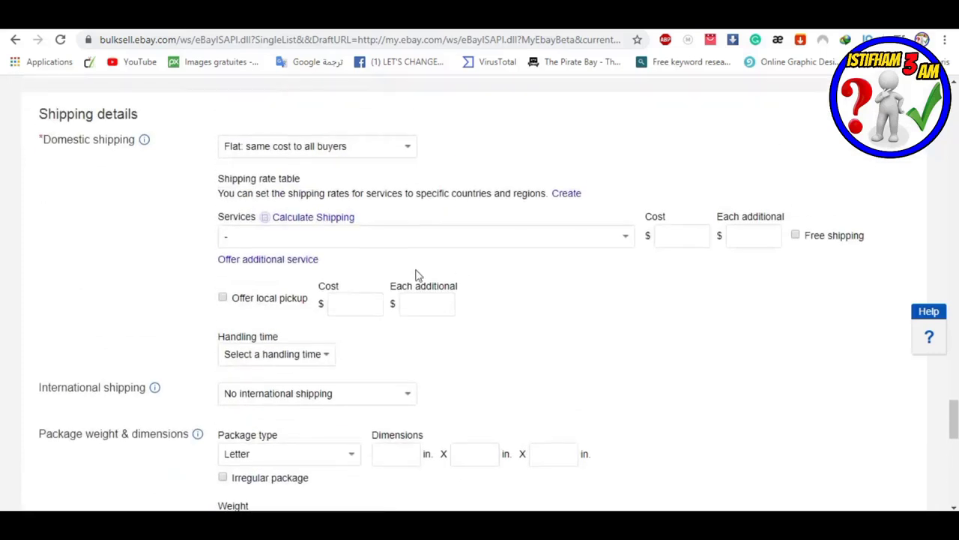
{"action": "left_click", "coordinate": [626, 239]}
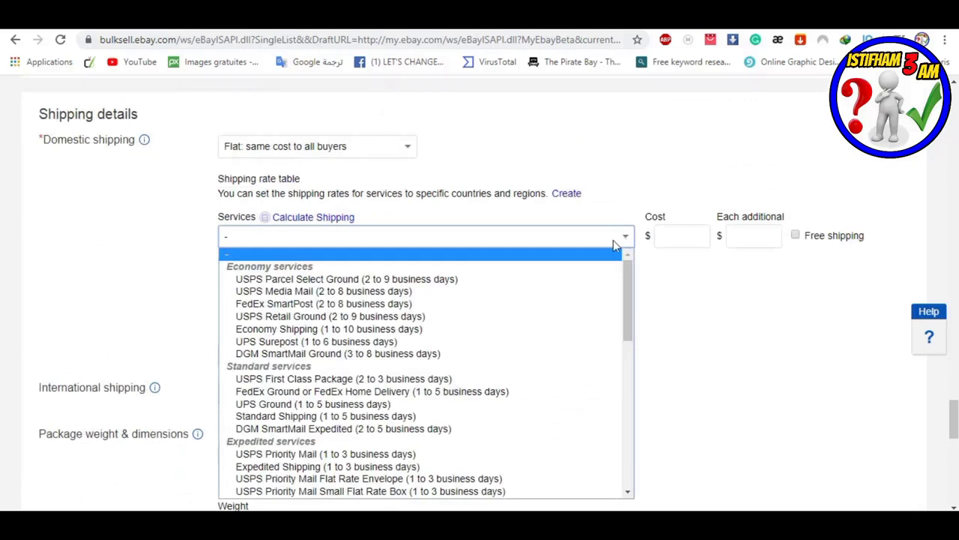
{"action": "left_click", "coordinate": [409, 282]}
{"action": "left_click", "coordinate": [796, 236]}
- Set the domestic shipping handling time to 1 business day
{"action": "scroll", "coordinate": [486, 300], "scroll_direction": "down", "scroll_amount": 2}
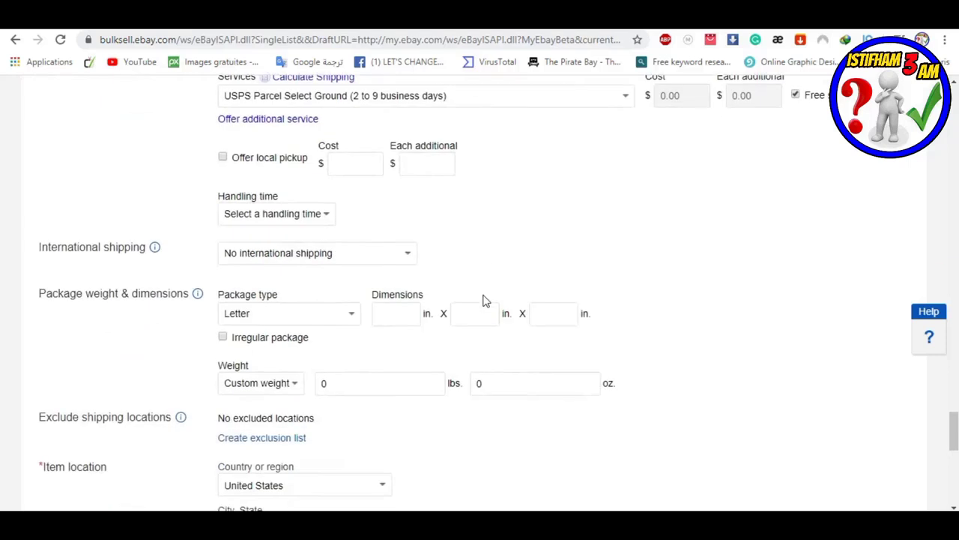
{"action": "left_click", "coordinate": [329, 217]}
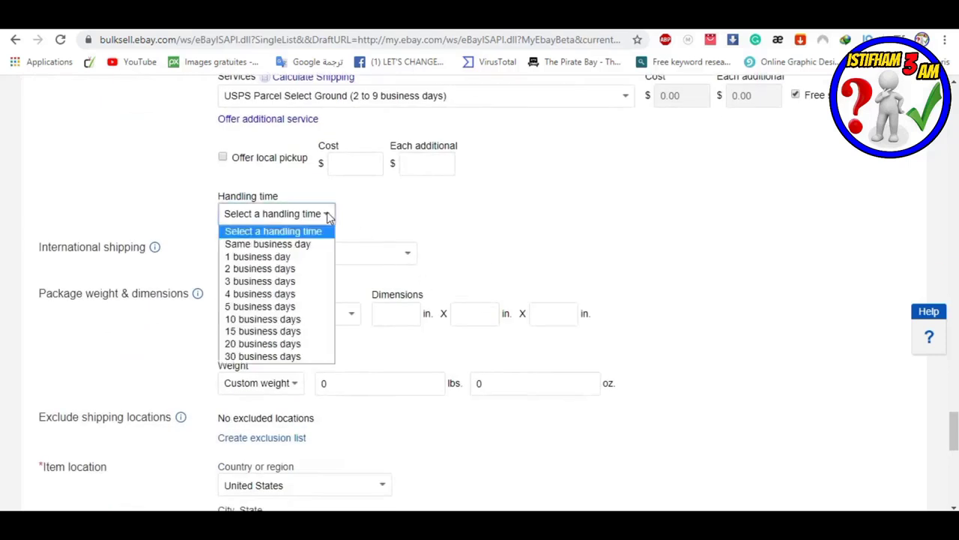
{"action": "left_click", "coordinate": [293, 256]}
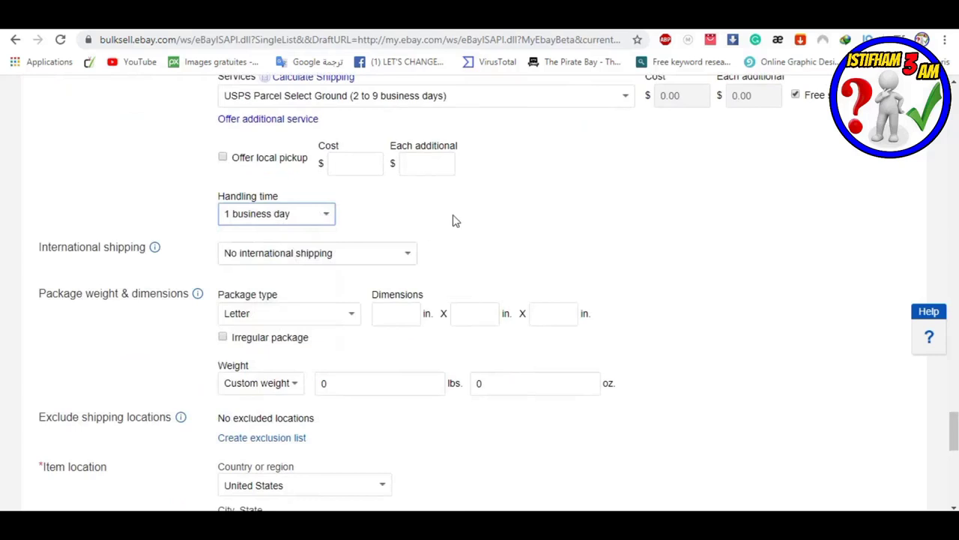
- Set international shipping to Flat: same cost to all buyers and choose Worldwide as the ship-to destination
{"action": "left_click", "coordinate": [409, 256]}
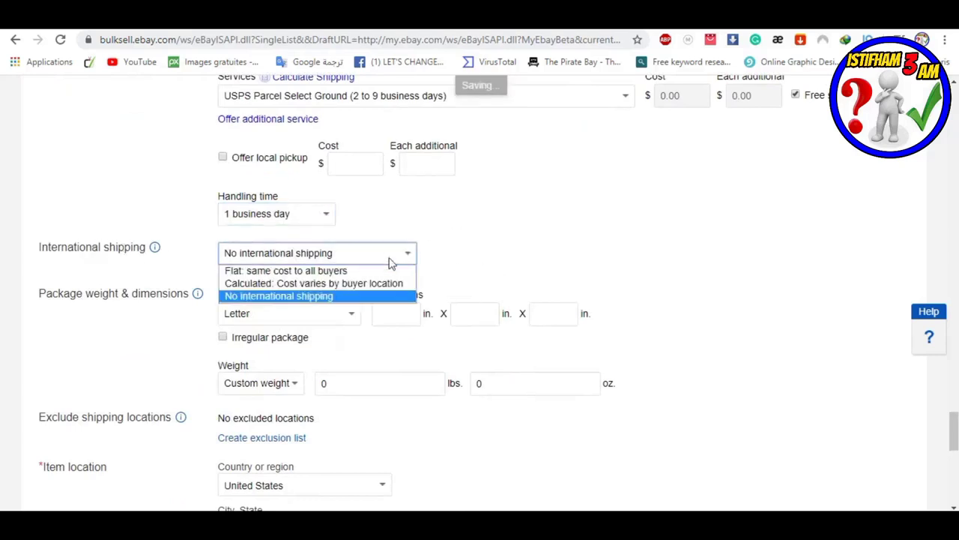
{"action": "left_click", "coordinate": [316, 271]}
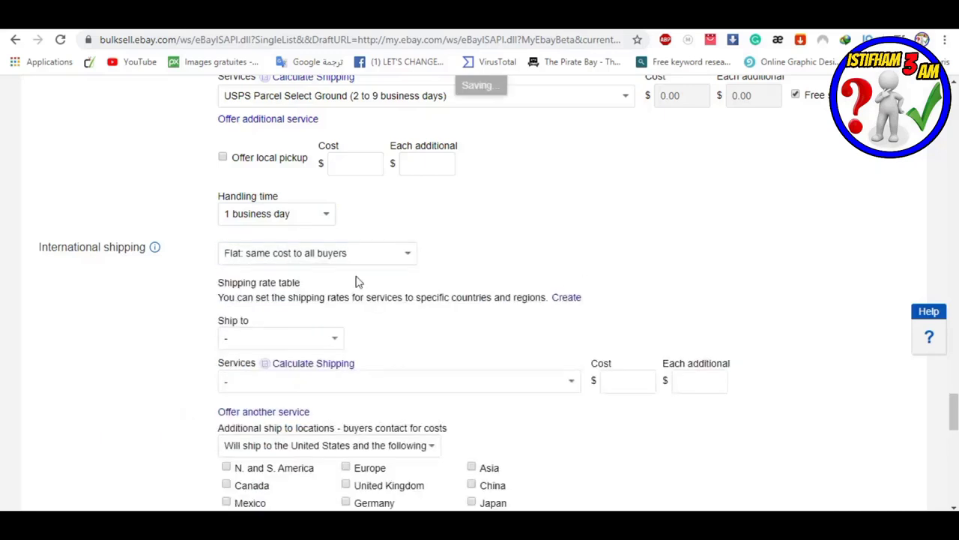
{"action": "left_click", "coordinate": [332, 340]}
{"action": "left_click", "coordinate": [304, 368]}
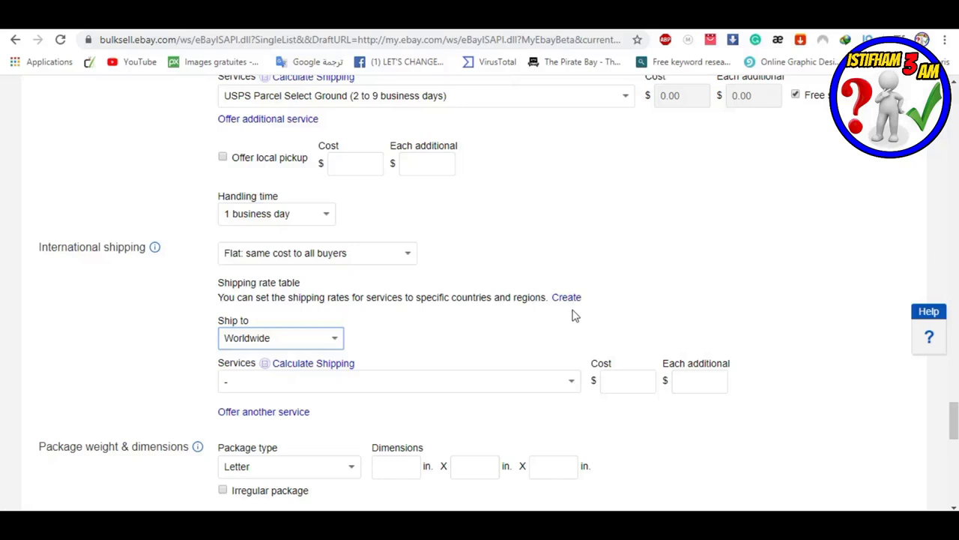
{"action": "scroll", "coordinate": [404, 323], "scroll_direction": "down", "scroll_amount": 2}
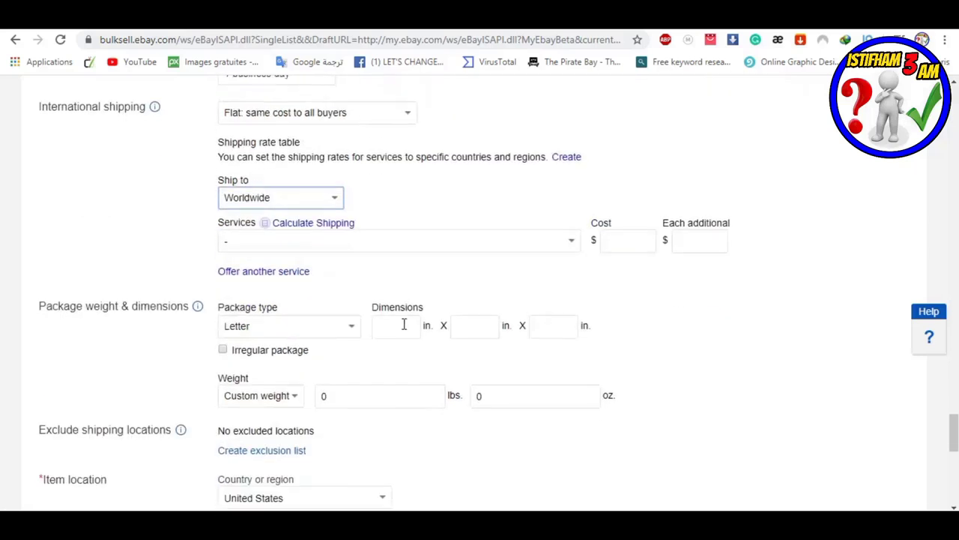
- Set the international shipping service to UPS Worldwide Express Plus, with a cost of $0.00 and $0.00 for each additional item
{"action": "left_click", "coordinate": [572, 242]}
{"action": "scroll", "coordinate": [401, 285], "scroll_direction": "down", "scroll_amount": 3}
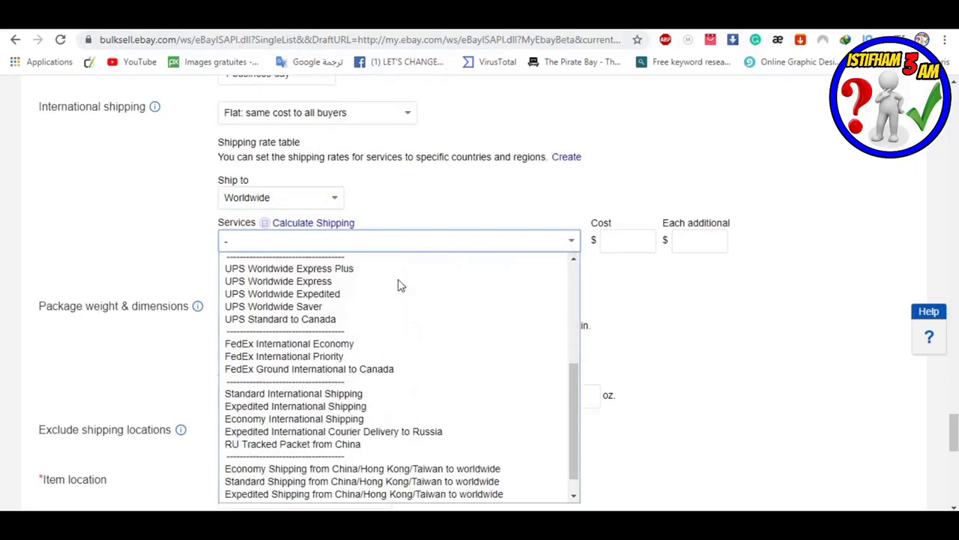
{"action": "scroll", "coordinate": [368, 307], "scroll_direction": "up", "scroll_amount": 2}
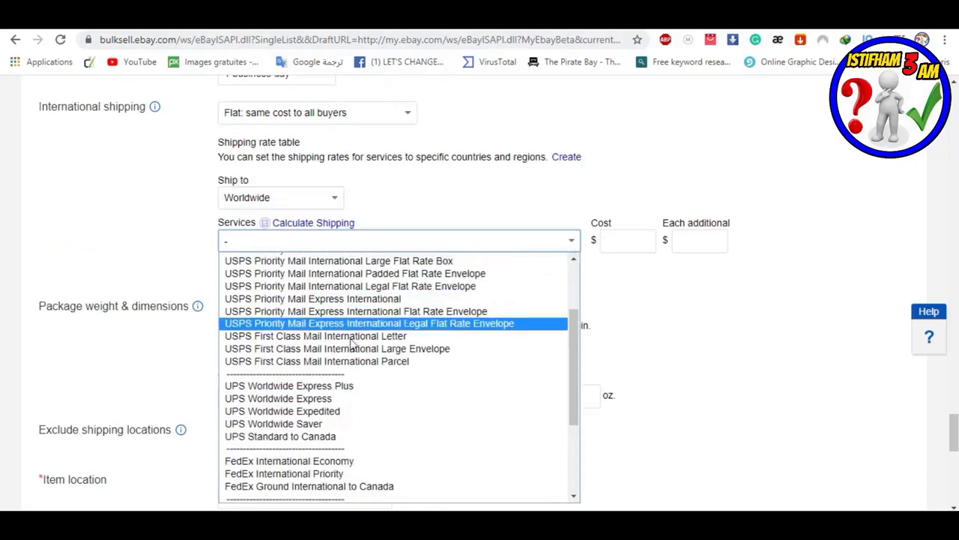
{"action": "left_click", "coordinate": [347, 387]}
{"action": "left_click", "coordinate": [629, 241]}
{"action": "type", "text": "0.00"}
{"action": "left_click", "coordinate": [704, 238]}
{"action": "type", "text": "0."}
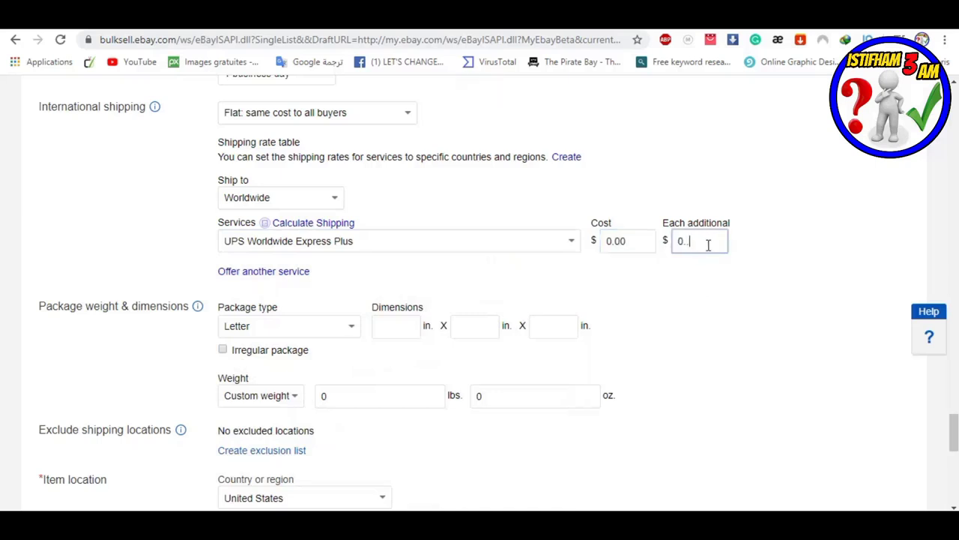
{"action": "left_click", "coordinate": [742, 287]}
- Enter new york as the city and state of the item location
{"action": "scroll", "coordinate": [450, 325], "scroll_direction": "down", "scroll_amount": 2}
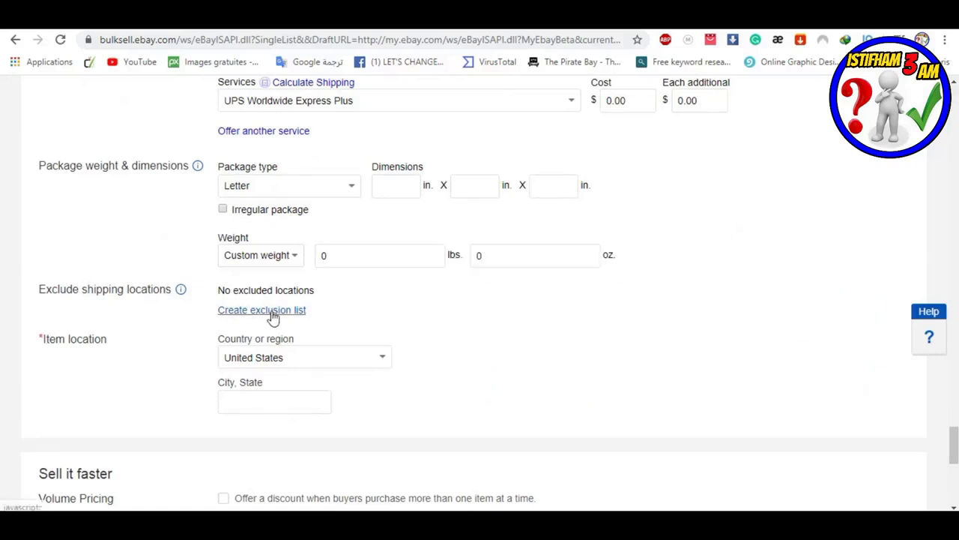
{"action": "scroll", "coordinate": [373, 328], "scroll_direction": "down", "scroll_amount": 1}
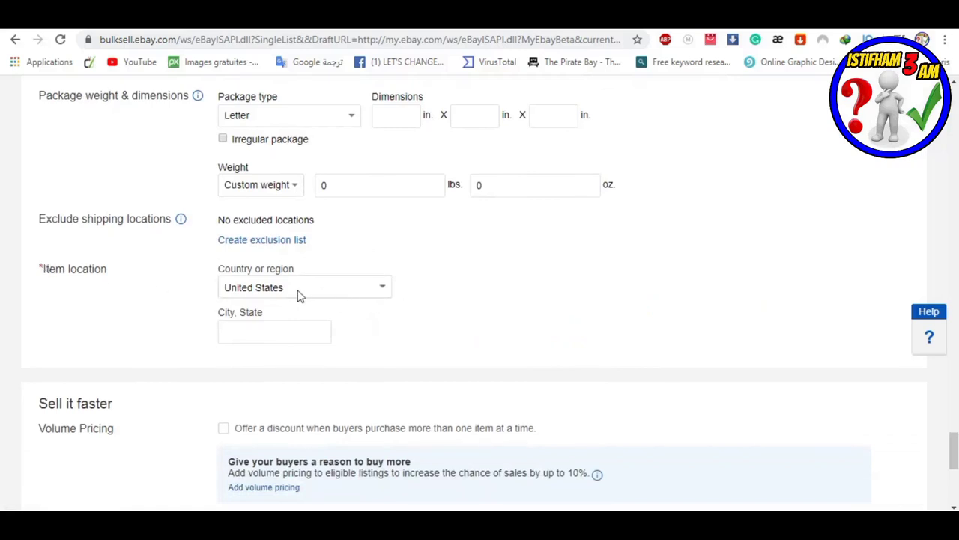
{"action": "left_click", "coordinate": [266, 330]}
{"action": "type", "text": "new york"}
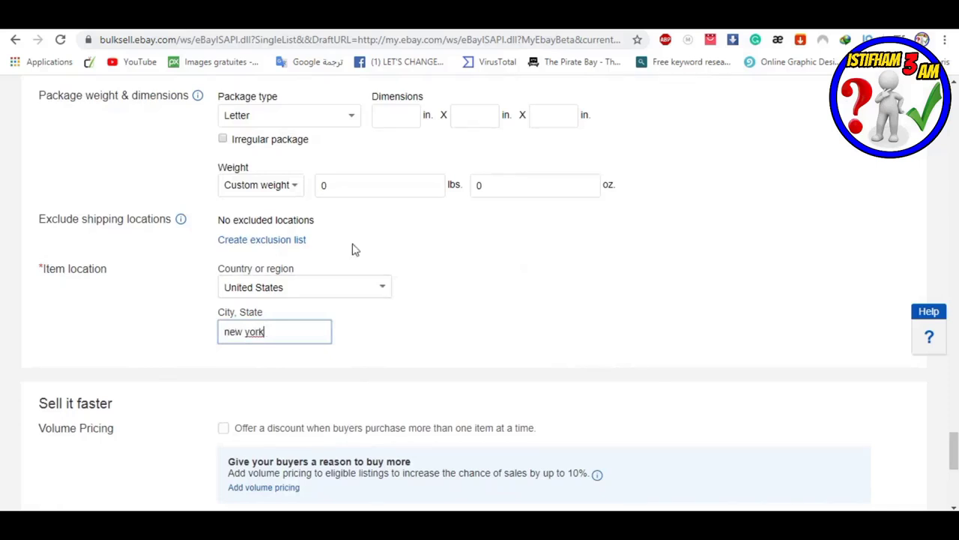
{"action": "left_click", "coordinate": [503, 302]}
- Review the volume pricing options and the fees at the end of the listing form
{"action": "scroll", "coordinate": [488, 305], "scroll_direction": "down", "scroll_amount": 2}
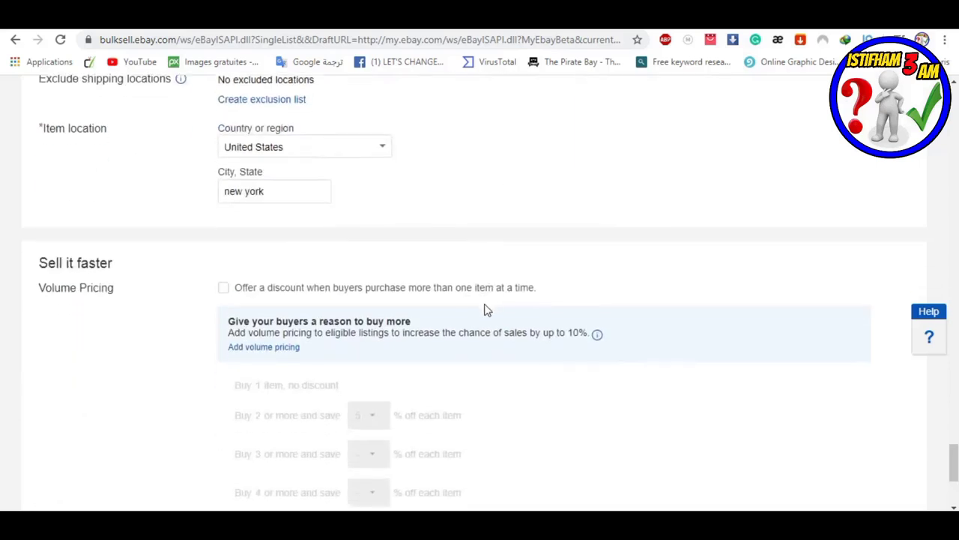
{"action": "scroll", "coordinate": [484, 310], "scroll_direction": "down", "scroll_amount": 1}
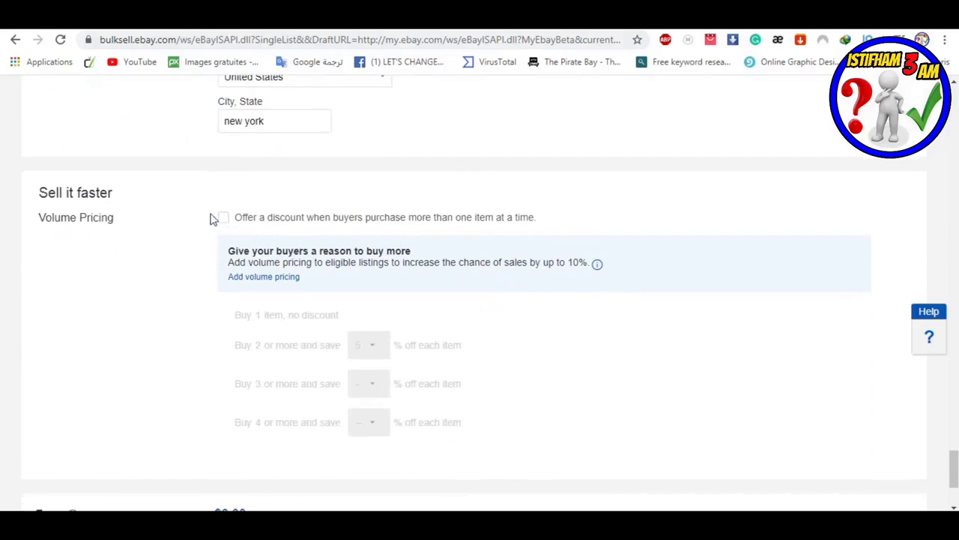
{"action": "scroll", "coordinate": [234, 243], "scroll_direction": "down", "scroll_amount": 3}
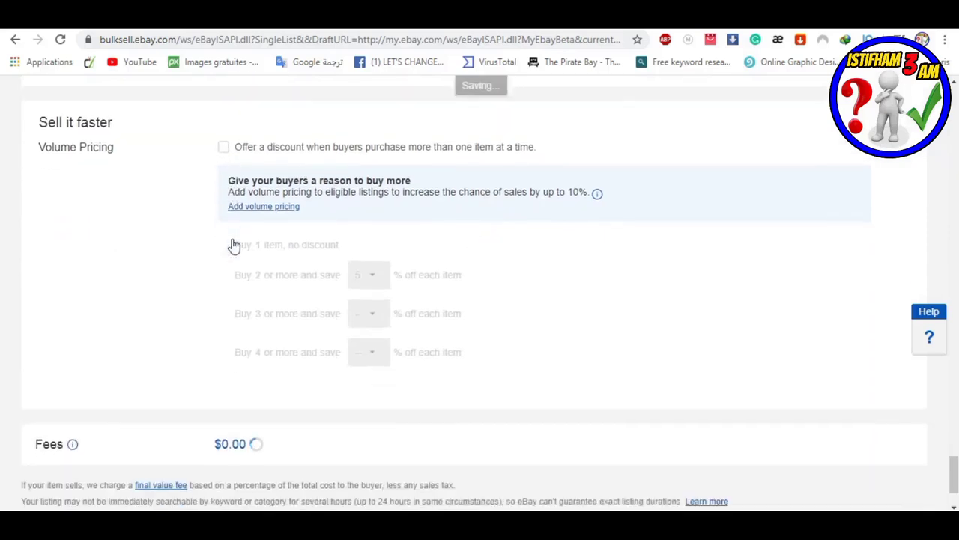
{"action": "double_click", "coordinate": [248, 343]}
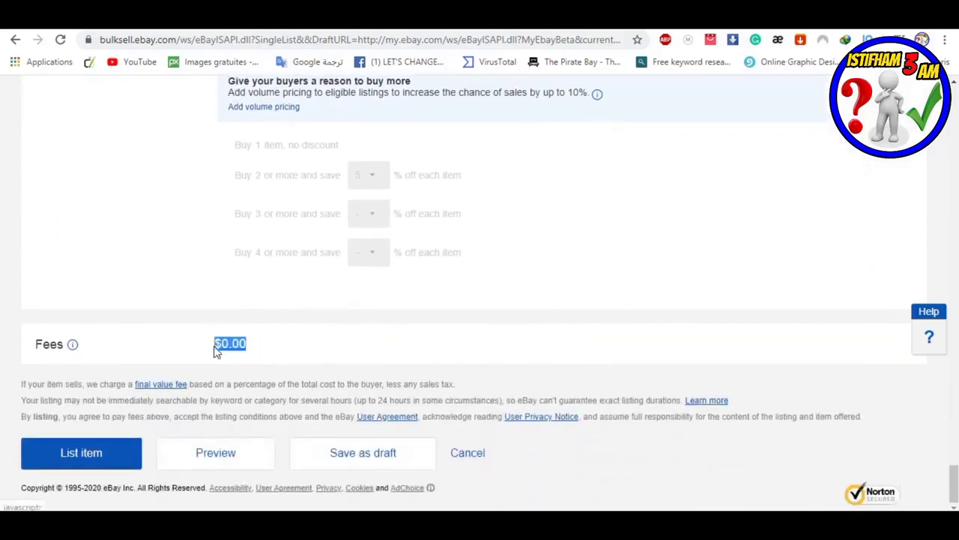
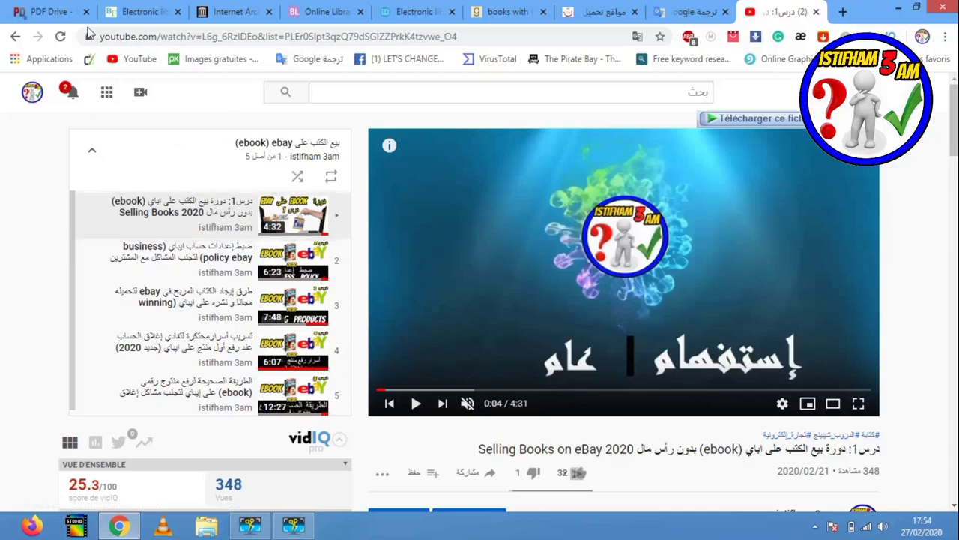
- Dismiss the PDF Drive site alert and look through its featured book lists and the Bookfi library's home page
{"action": "left_click", "coordinate": [56, 12]}
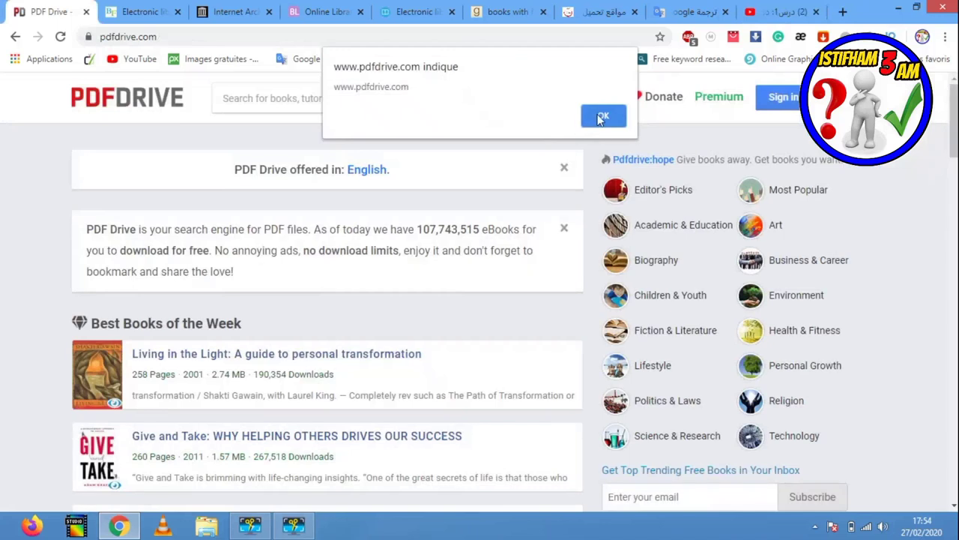
{"action": "left_click", "coordinate": [604, 114]}
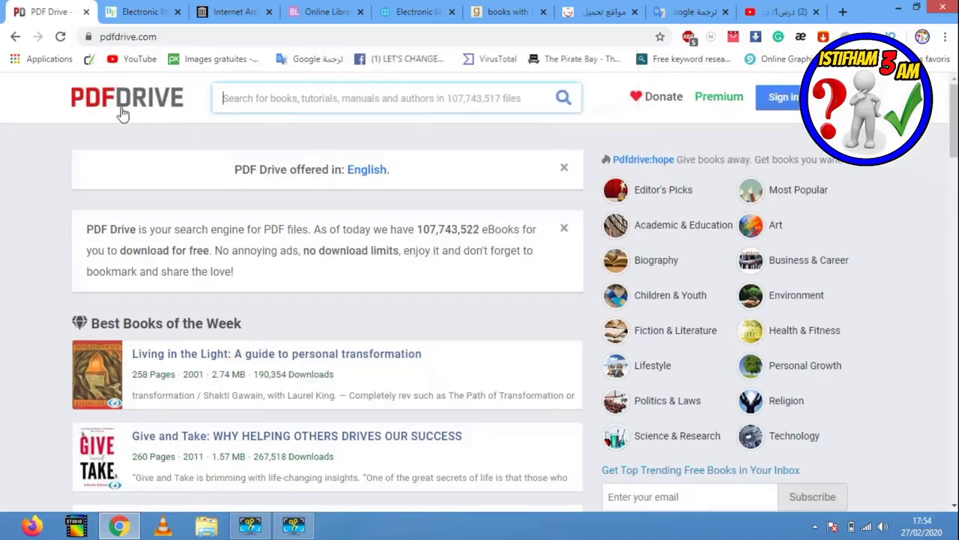
{"action": "scroll", "coordinate": [159, 233], "scroll_direction": "down", "scroll_amount": 6}
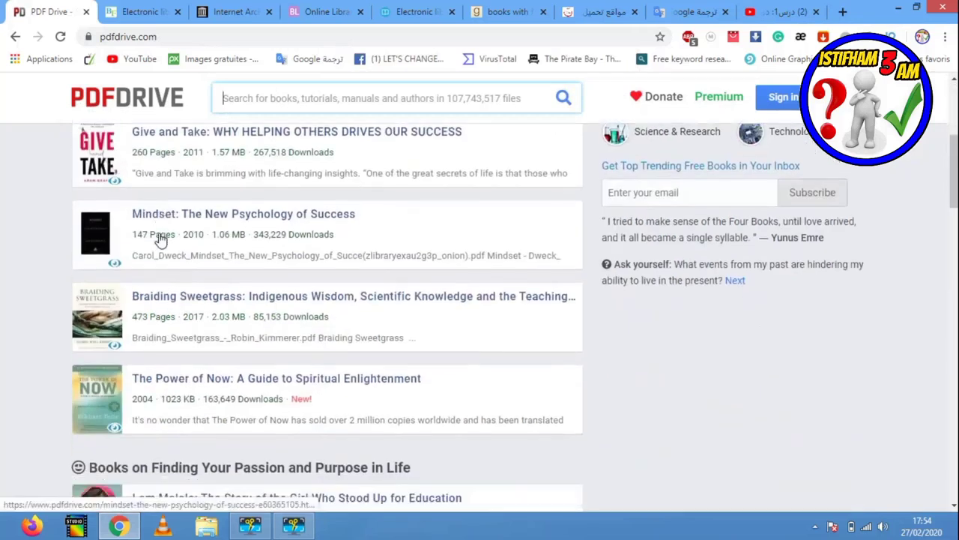
{"action": "scroll", "coordinate": [159, 232], "scroll_direction": "down", "scroll_amount": 5}
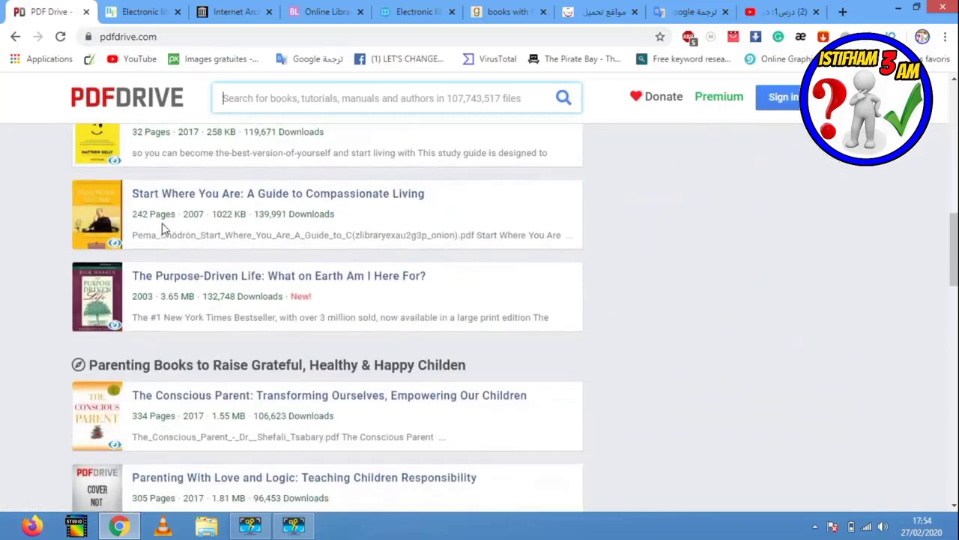
{"action": "scroll", "coordinate": [165, 223], "scroll_direction": "down", "scroll_amount": 5}
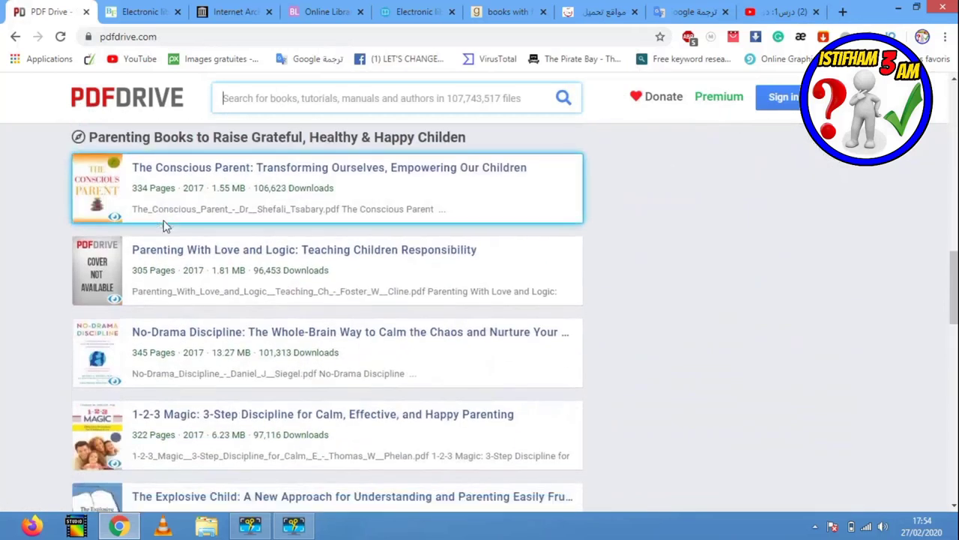
{"action": "scroll", "coordinate": [166, 221], "scroll_direction": "up", "scroll_amount": 7}
{"action": "scroll", "coordinate": [169, 219], "scroll_direction": "up", "scroll_amount": 10}
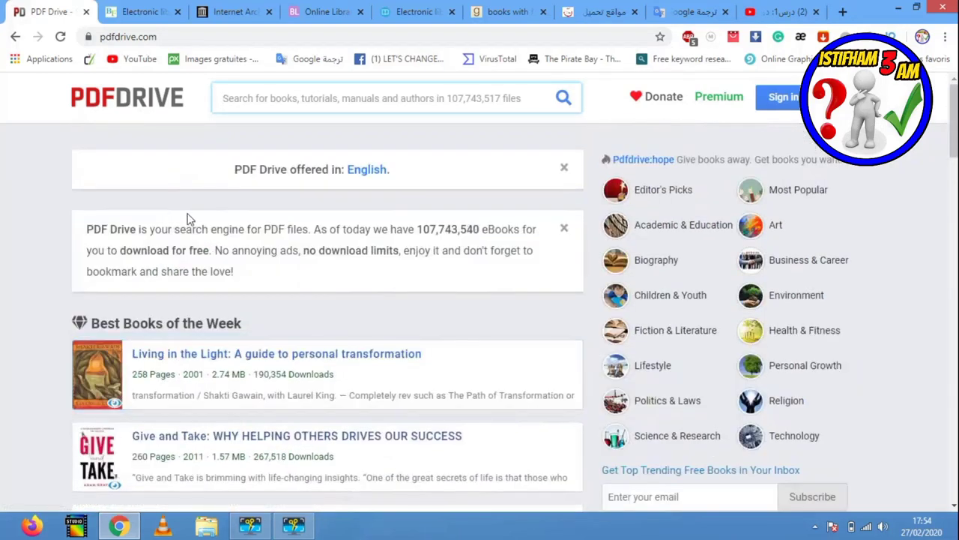
{"action": "left_click", "coordinate": [152, 11]}
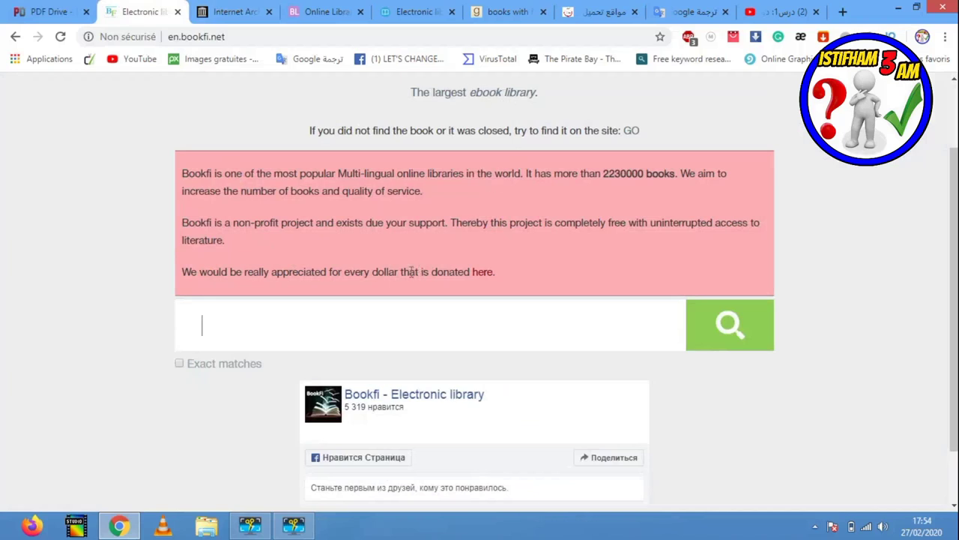
{"action": "scroll", "coordinate": [395, 318], "scroll_direction": "down", "scroll_amount": 2}
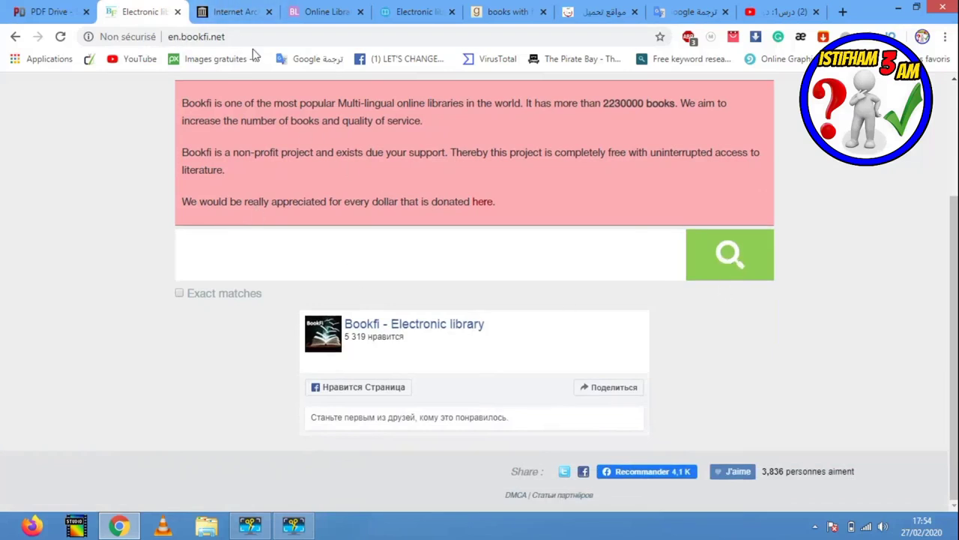
- Look over the Internet Archive home page, including its top collections and the search type options
{"action": "left_click", "coordinate": [231, 11]}
{"action": "left_click", "coordinate": [515, 195]}
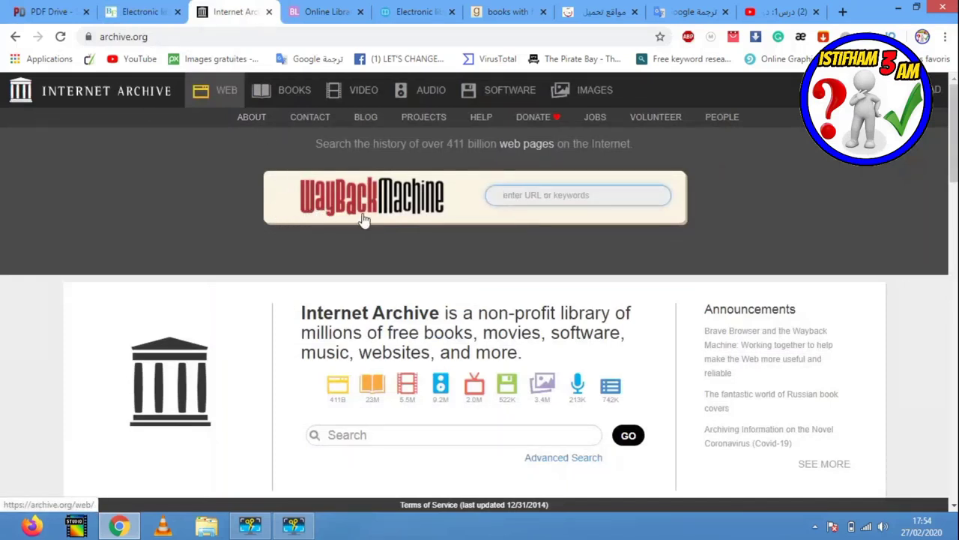
{"action": "scroll", "coordinate": [398, 312], "scroll_direction": "down", "scroll_amount": 5}
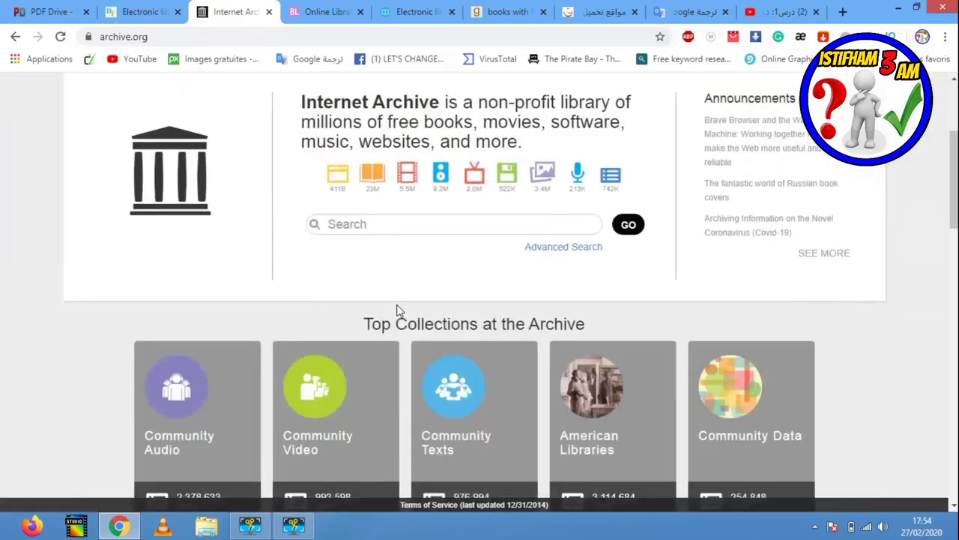
{"action": "scroll", "coordinate": [398, 312], "scroll_direction": "down", "scroll_amount": 6}
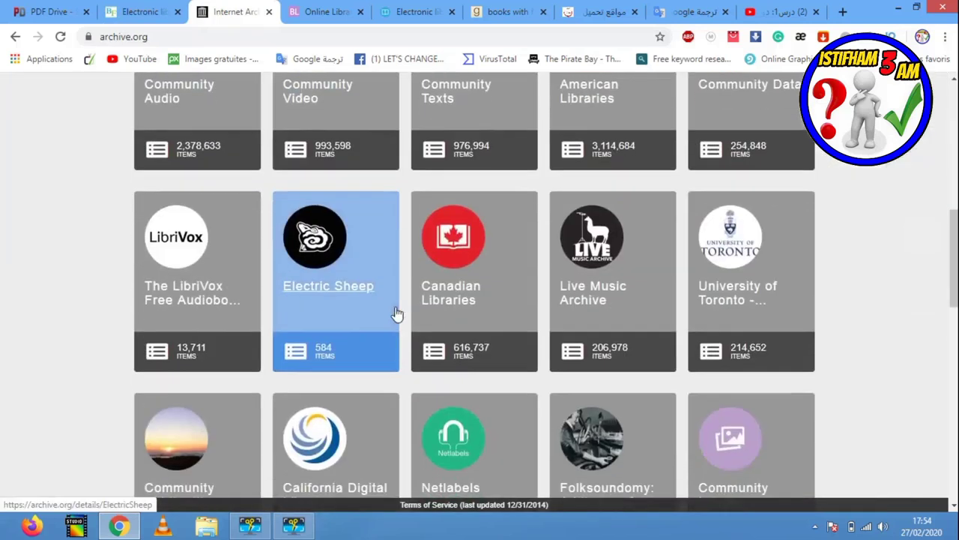
{"action": "scroll", "coordinate": [398, 313], "scroll_direction": "down", "scroll_amount": 4}
{"action": "scroll", "coordinate": [399, 313], "scroll_direction": "up", "scroll_amount": 12}
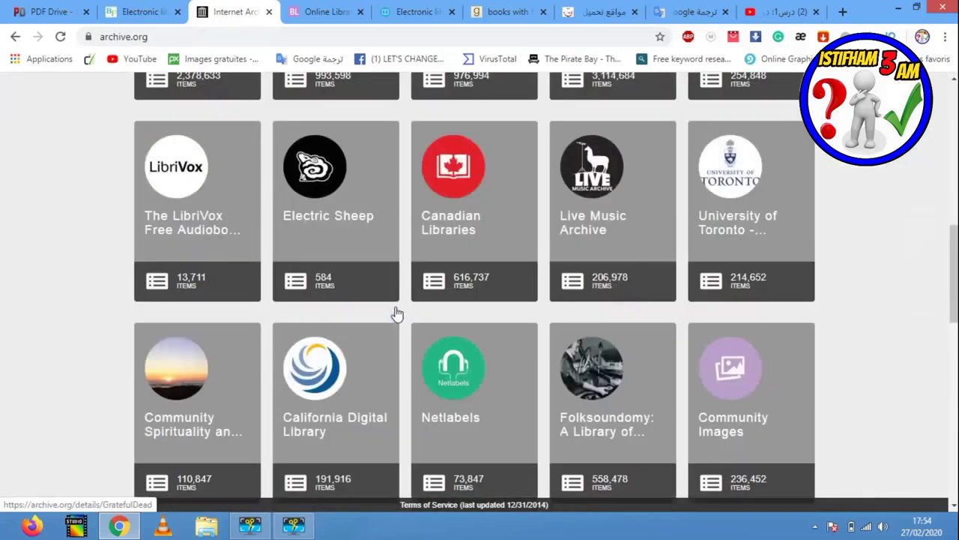
{"action": "left_click", "coordinate": [433, 294]}
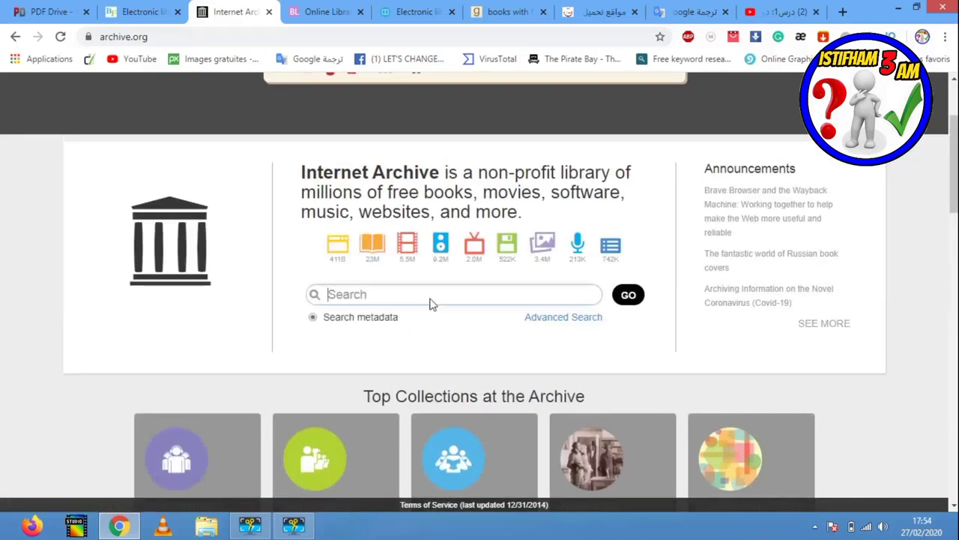
{"action": "scroll", "coordinate": [392, 231], "scroll_direction": "down", "scroll_amount": 2}
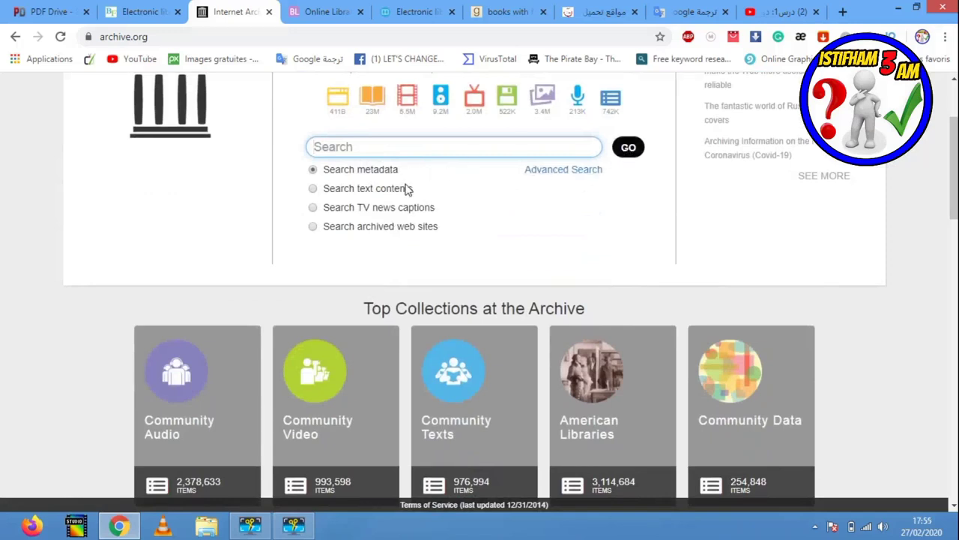
{"action": "scroll", "coordinate": [409, 190], "scroll_direction": "up", "scroll_amount": 3}
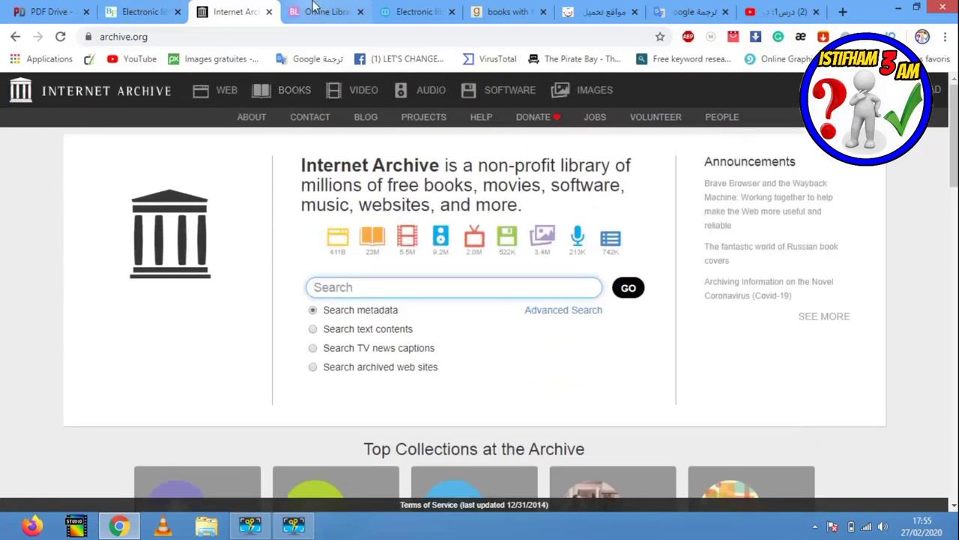
- Look over the Booklid.org home page and its book and library browsing options
{"action": "left_click", "coordinate": [324, 11]}
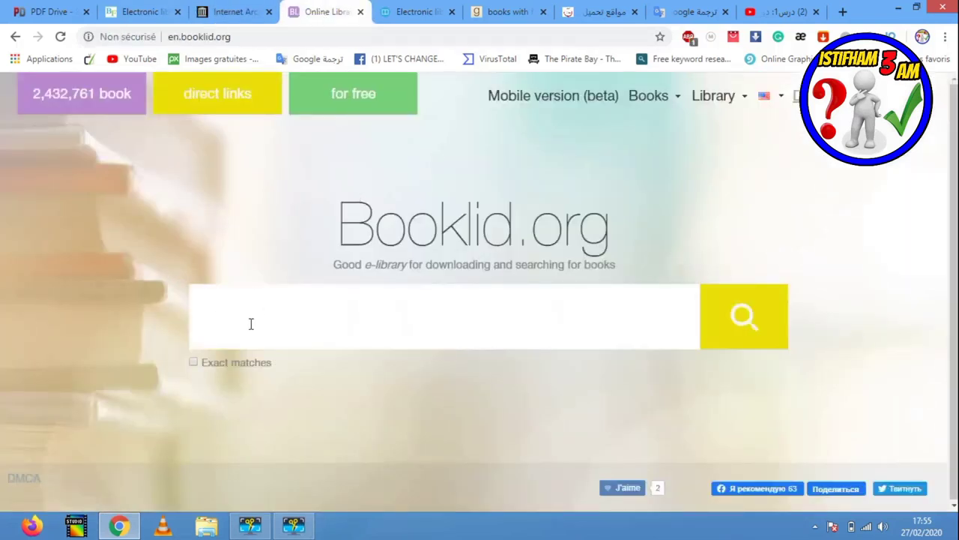
{"action": "mouse_move", "coordinate": [655, 103]}
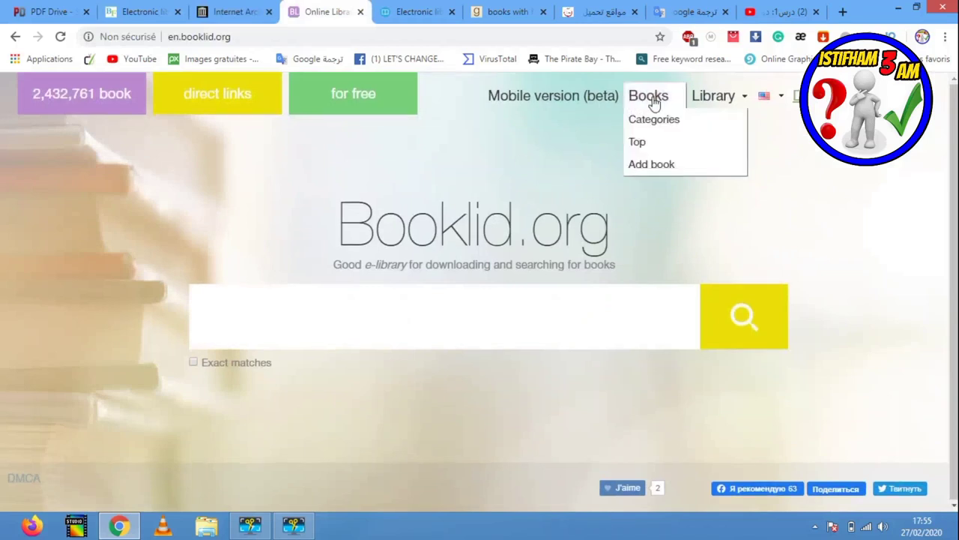
{"action": "mouse_move", "coordinate": [735, 95]}
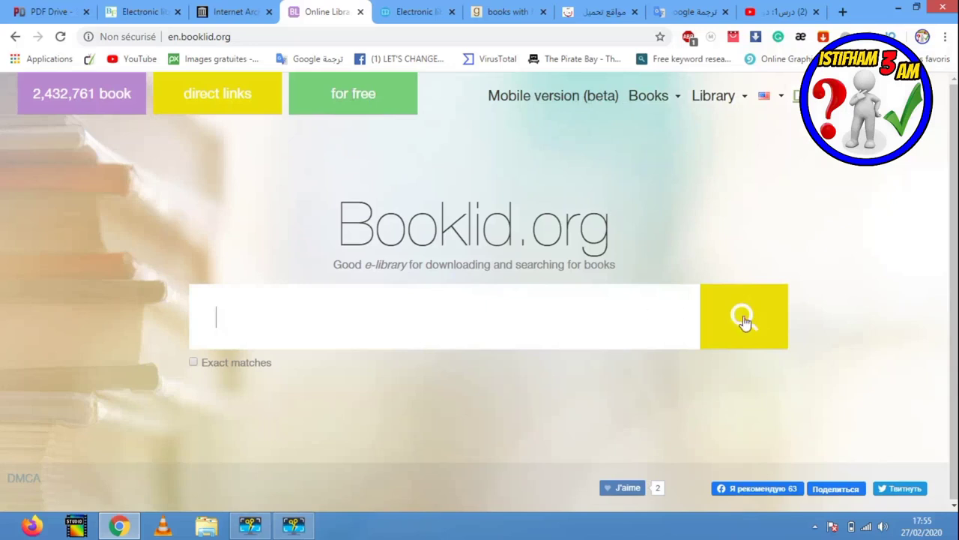
- Browse the Most Popular books on the ZLibrary home page and bring up the earlier search suggestions
{"action": "left_click", "coordinate": [423, 11]}
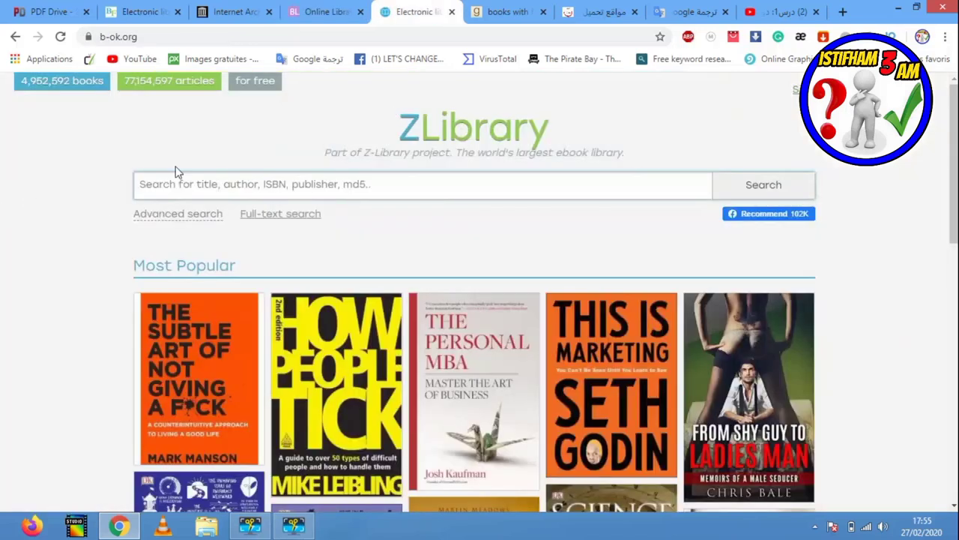
{"action": "scroll", "coordinate": [311, 239], "scroll_direction": "down", "scroll_amount": 2}
{"action": "scroll", "coordinate": [306, 259], "scroll_direction": "down", "scroll_amount": 5}
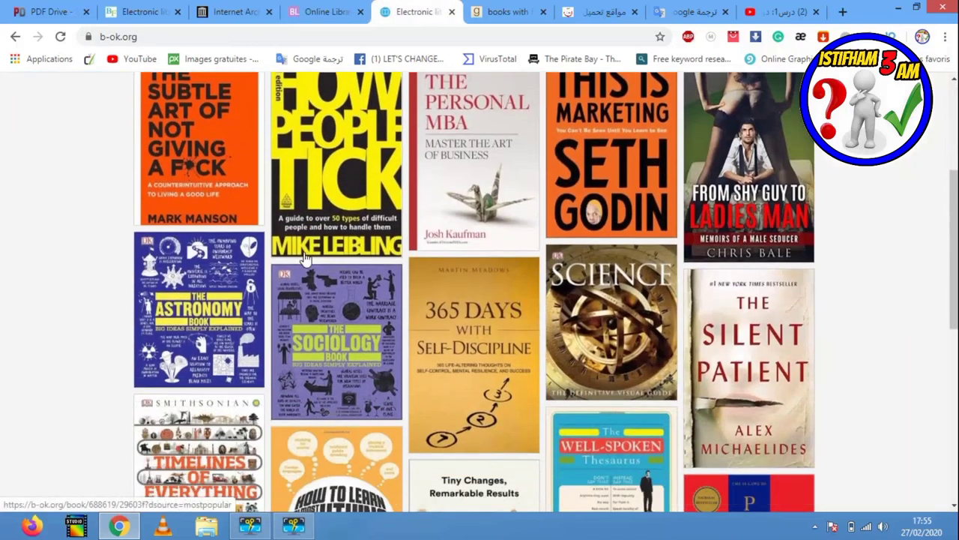
{"action": "scroll", "coordinate": [561, 290], "scroll_direction": "up", "scroll_amount": 7}
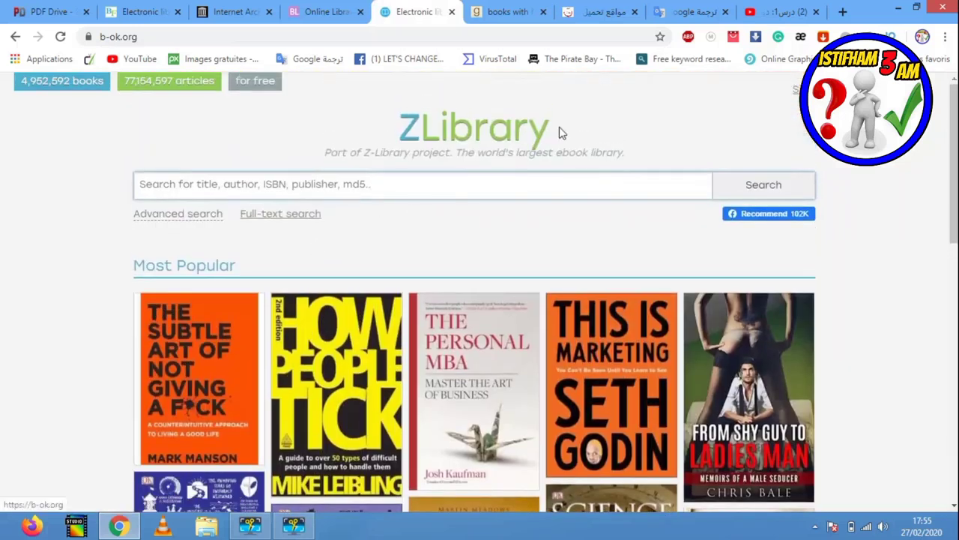
{"action": "scroll", "coordinate": [421, 312], "scroll_direction": "down", "scroll_amount": 8}
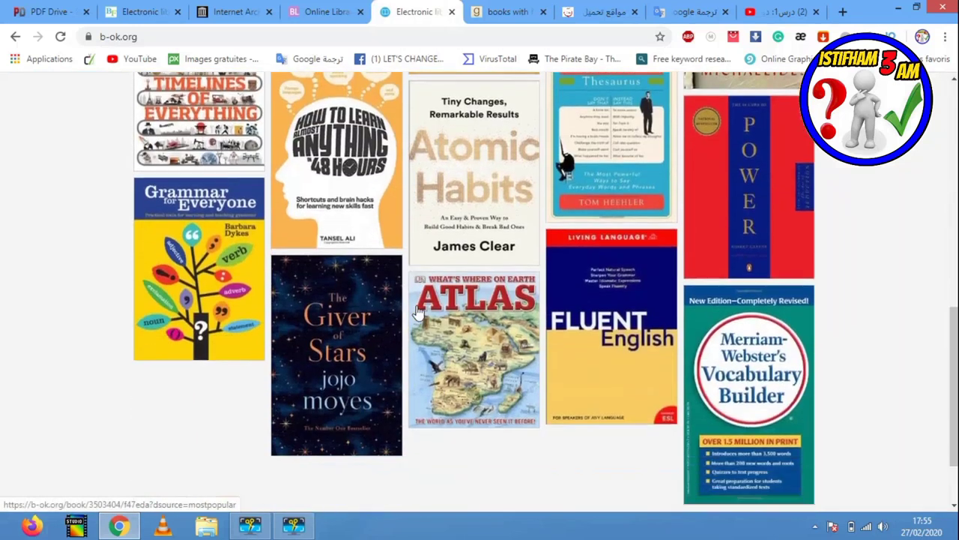
{"action": "scroll", "coordinate": [417, 313], "scroll_direction": "down", "scroll_amount": 2}
{"action": "scroll", "coordinate": [418, 313], "scroll_direction": "up", "scroll_amount": 9}
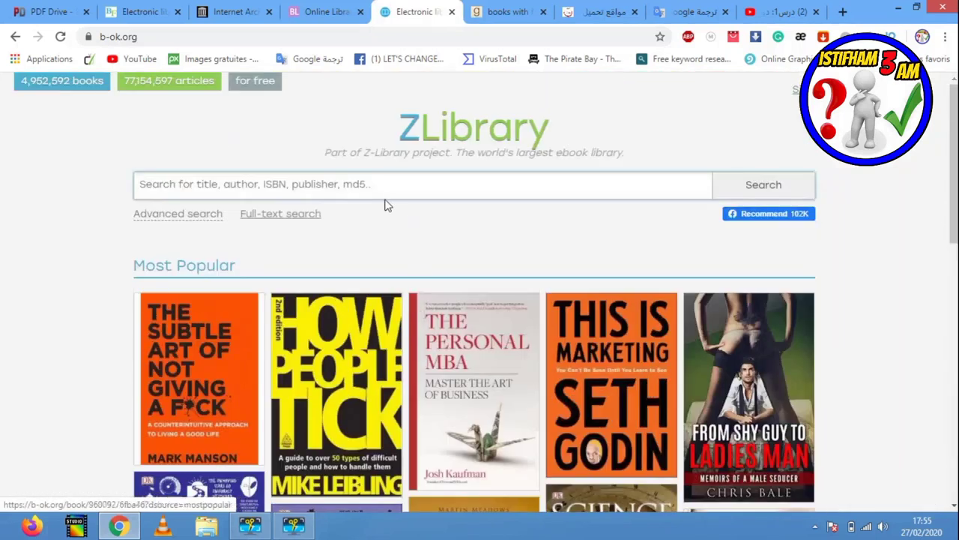
{"action": "left_click", "coordinate": [344, 184]}
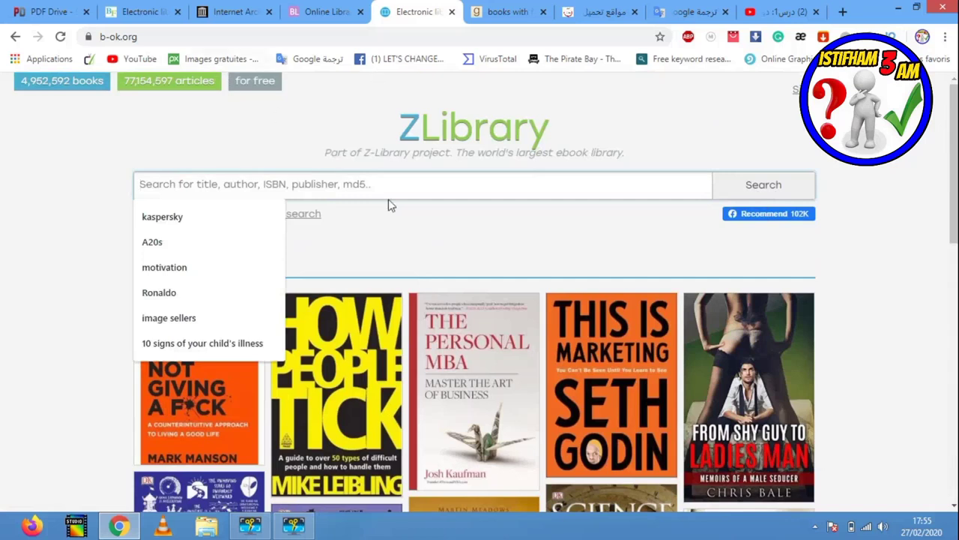
- Look through the most downloaded titles on the Goodreads eBooks page
{"action": "left_click", "coordinate": [503, 12]}
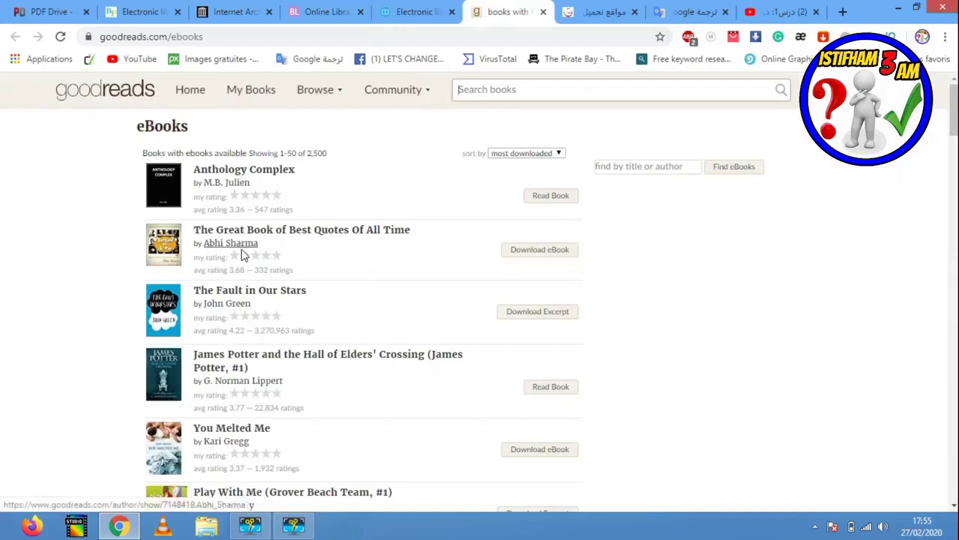
{"action": "scroll", "coordinate": [243, 236], "scroll_direction": "down", "scroll_amount": 6}
{"action": "scroll", "coordinate": [244, 255], "scroll_direction": "down", "scroll_amount": 12}
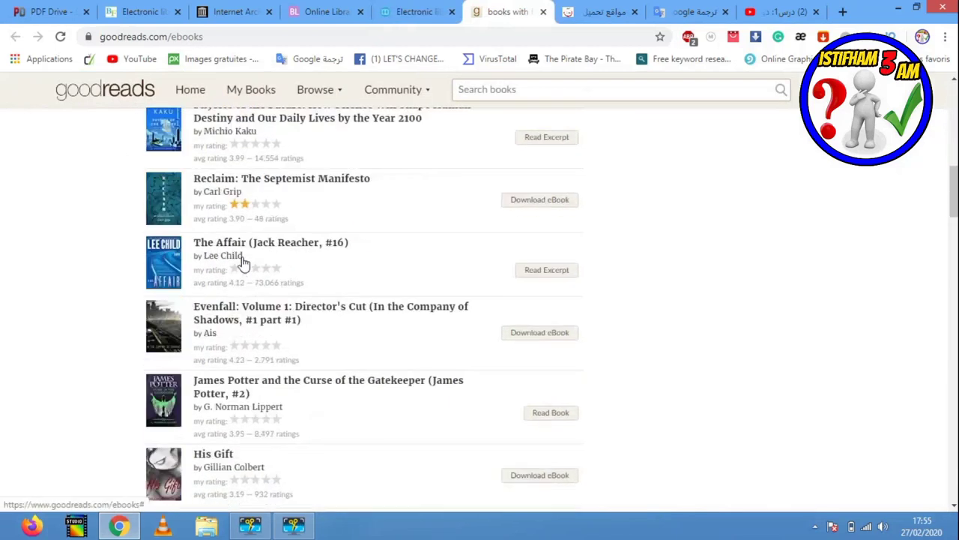
{"action": "scroll", "coordinate": [247, 255], "scroll_direction": "up", "scroll_amount": 18}
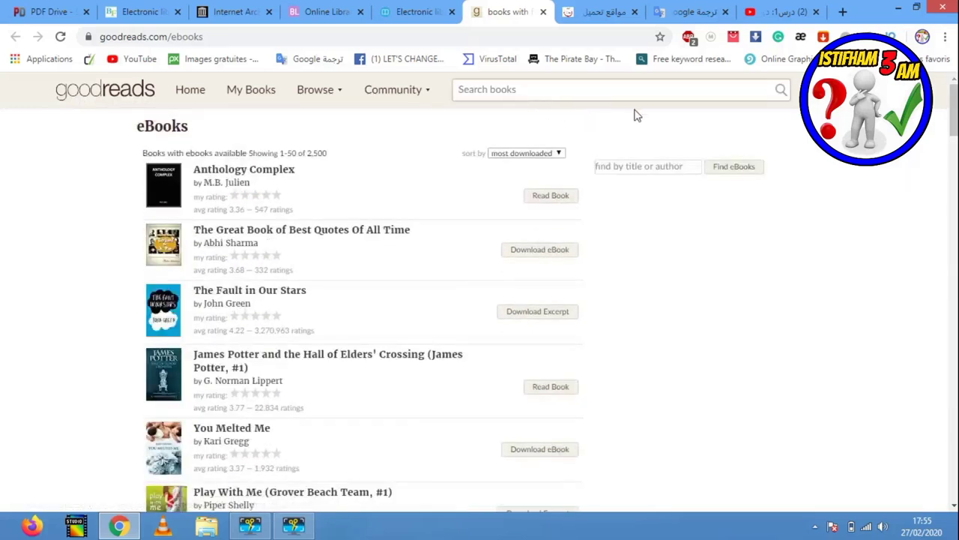
- Read through the e-moh.com page's link lists of English, French and other foreign sites for downloading free books
{"action": "left_click", "coordinate": [611, 4]}
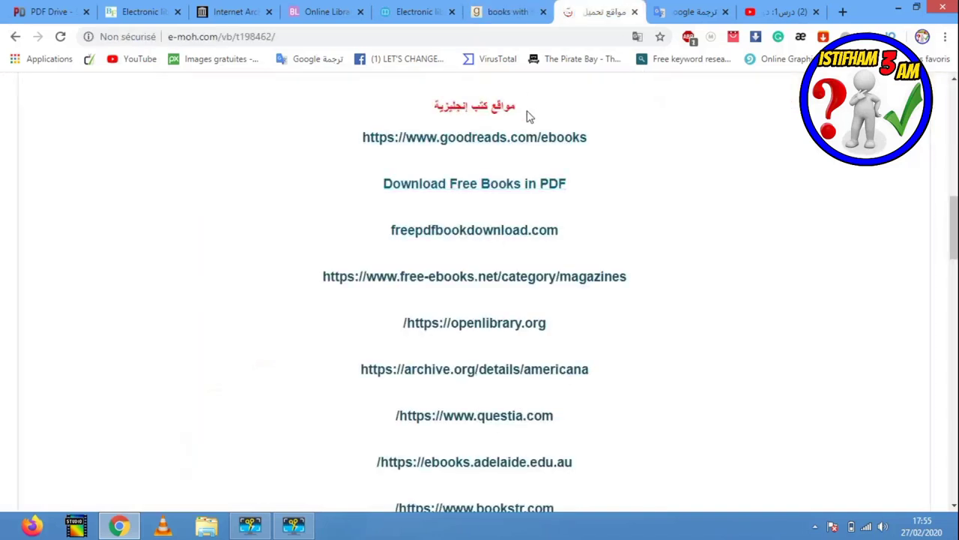
{"action": "left_click_drag", "start_coordinate": [524, 107], "coordinate": [428, 108]}
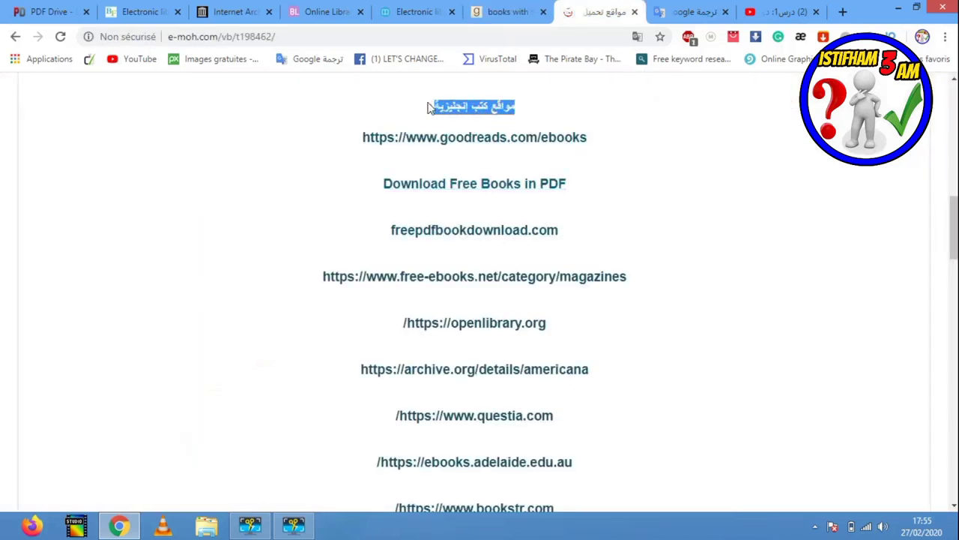
{"action": "left_click", "coordinate": [693, 178]}
{"action": "scroll", "coordinate": [372, 191], "scroll_direction": "down", "scroll_amount": 2}
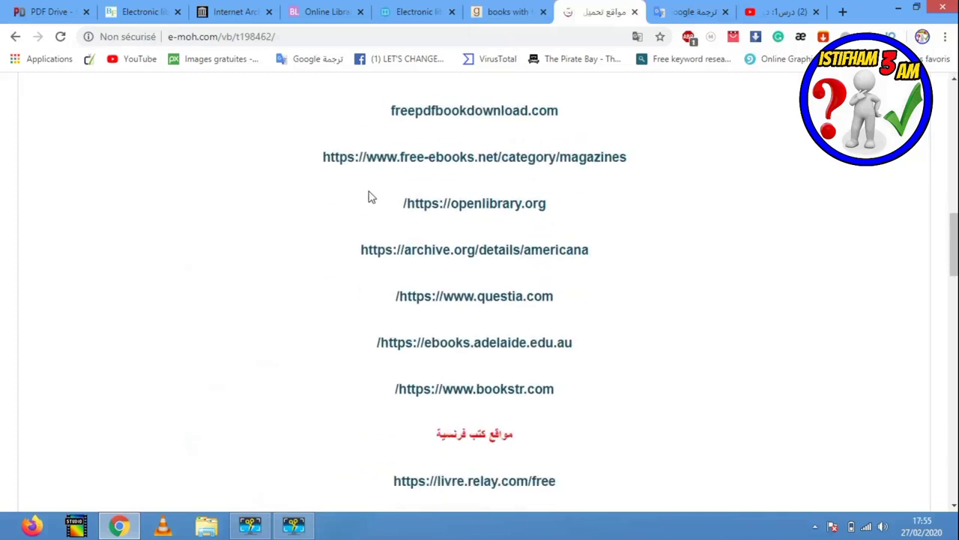
{"action": "scroll", "coordinate": [370, 201], "scroll_direction": "down", "scroll_amount": 3}
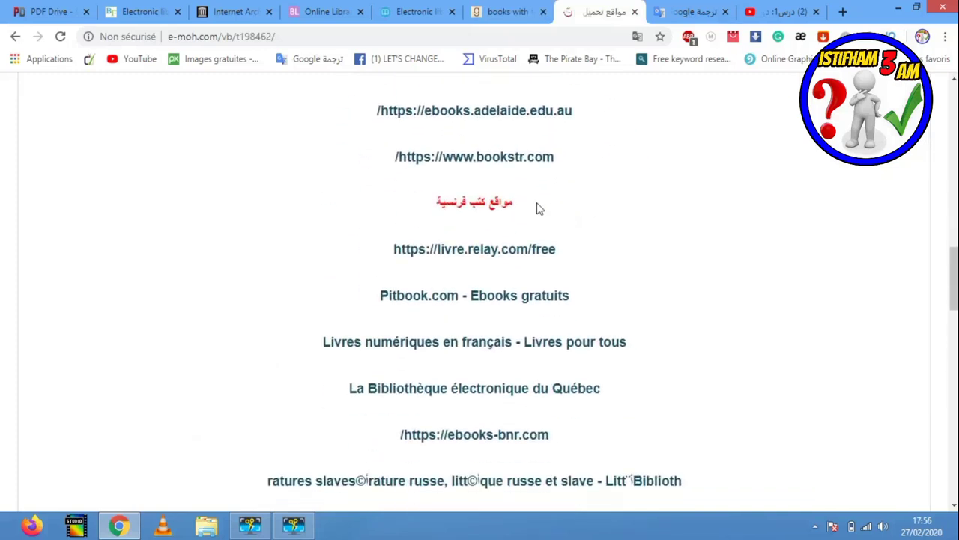
{"action": "left_click_drag", "start_coordinate": [523, 207], "coordinate": [435, 206]}
{"action": "scroll", "coordinate": [608, 261], "scroll_direction": "down", "scroll_amount": 3}
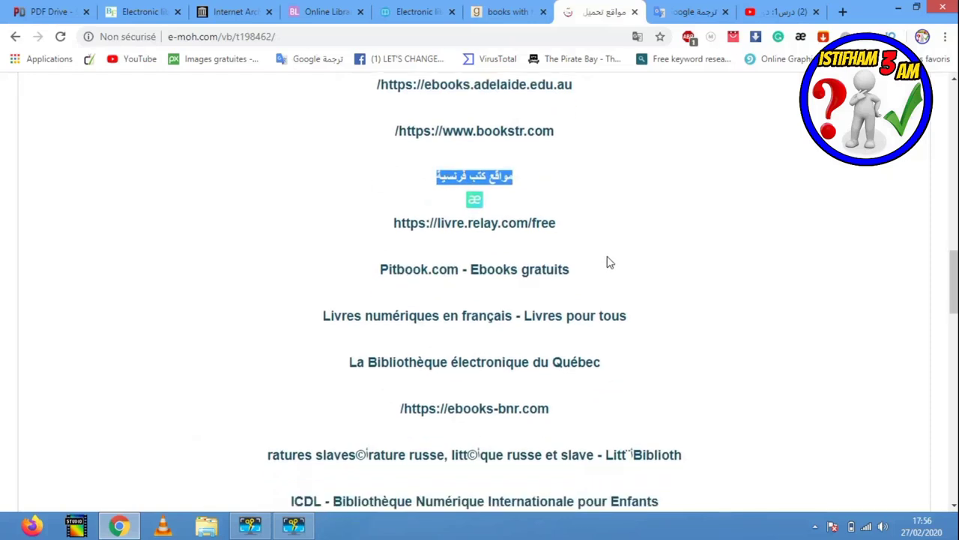
{"action": "scroll", "coordinate": [655, 162], "scroll_direction": "up", "scroll_amount": 3}
{"action": "scroll", "coordinate": [657, 163], "scroll_direction": "down", "scroll_amount": 3}
{"action": "scroll", "coordinate": [657, 165], "scroll_direction": "down", "scroll_amount": 3}
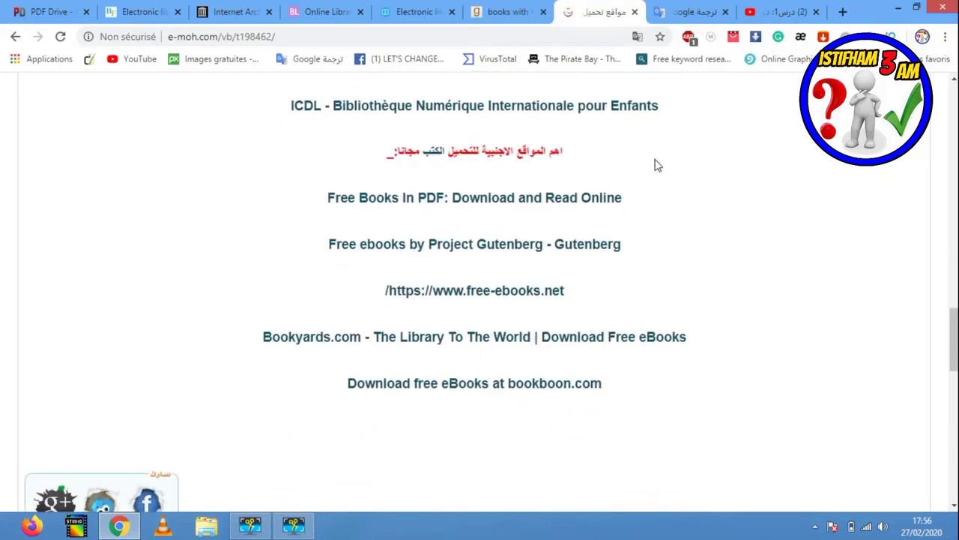
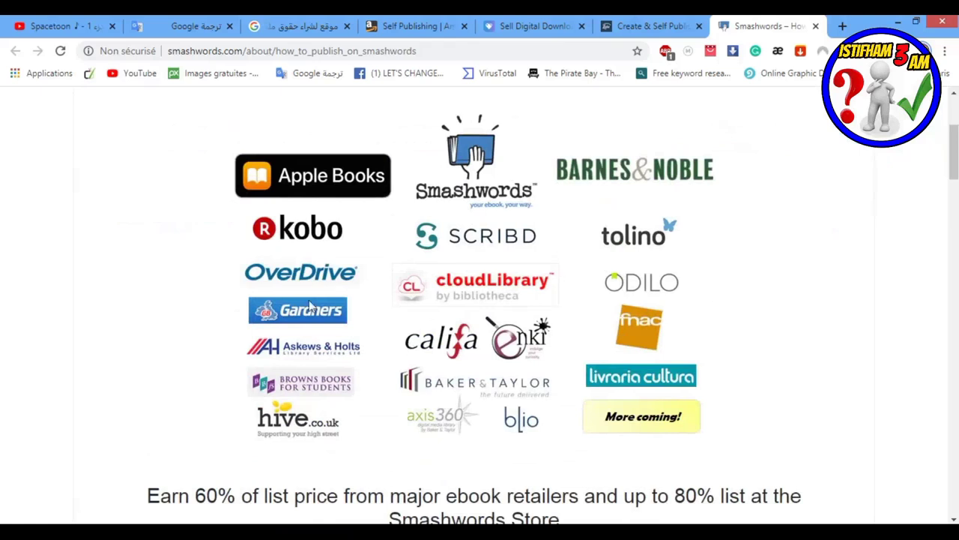
- Look over the retailers and libraries shown on the Smashwords publishing page
{"action": "scroll", "coordinate": [452, 305], "scroll_direction": "up", "scroll_amount": 1}
{"action": "scroll", "coordinate": [452, 305], "scroll_direction": "up", "scroll_amount": 3}
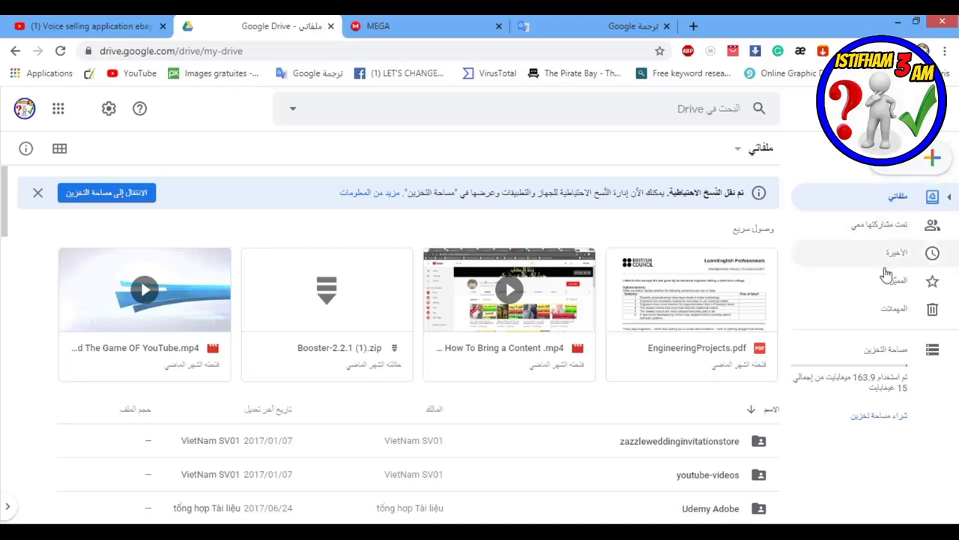
- Check the file upload options in Google Drive and switch to the MEGA site
{"action": "left_click", "coordinate": [927, 160]}
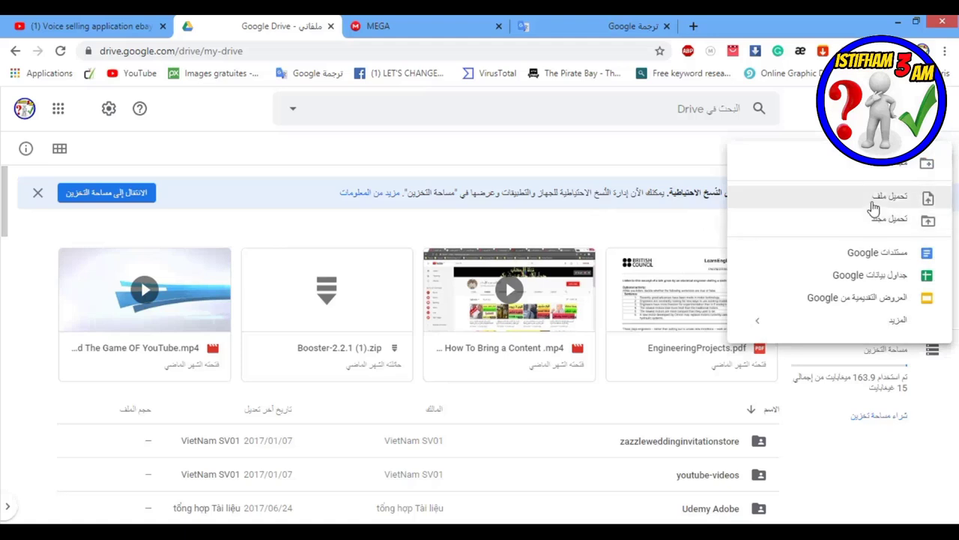
{"action": "left_click", "coordinate": [587, 227]}
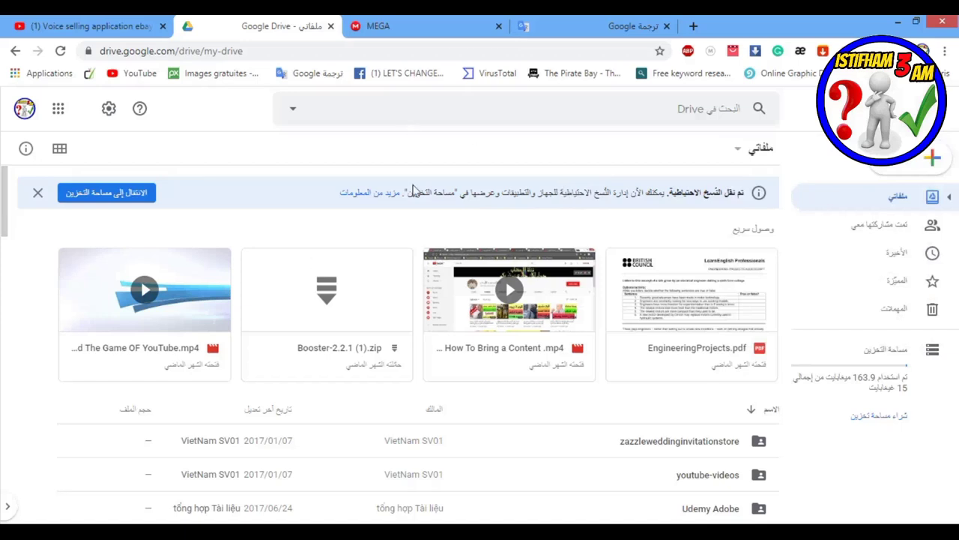
{"action": "left_click", "coordinate": [408, 23]}
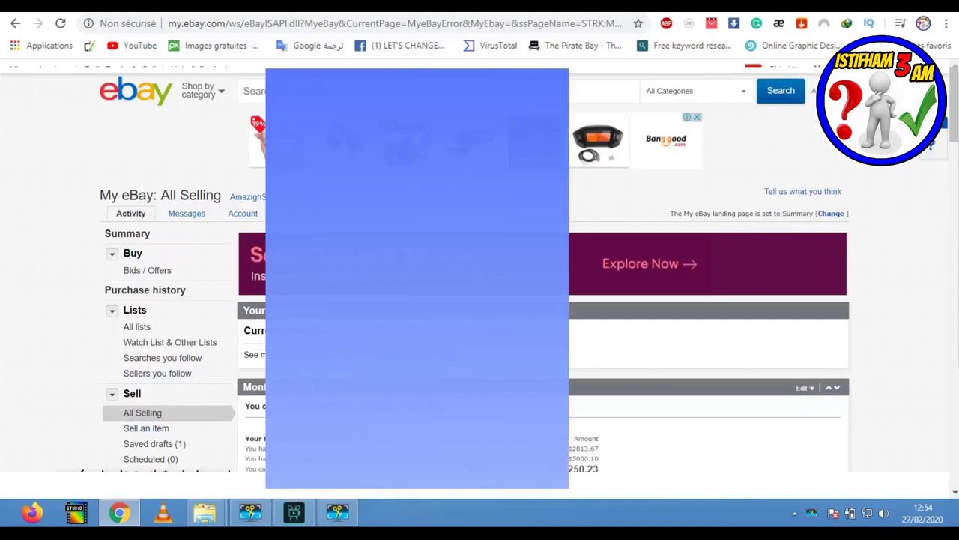
- Find the most recent sold order in My eBay's All Selling page and bring up its print shipping label form
{"action": "scroll", "coordinate": [813, 165], "scroll_direction": "down", "scroll_amount": 5}
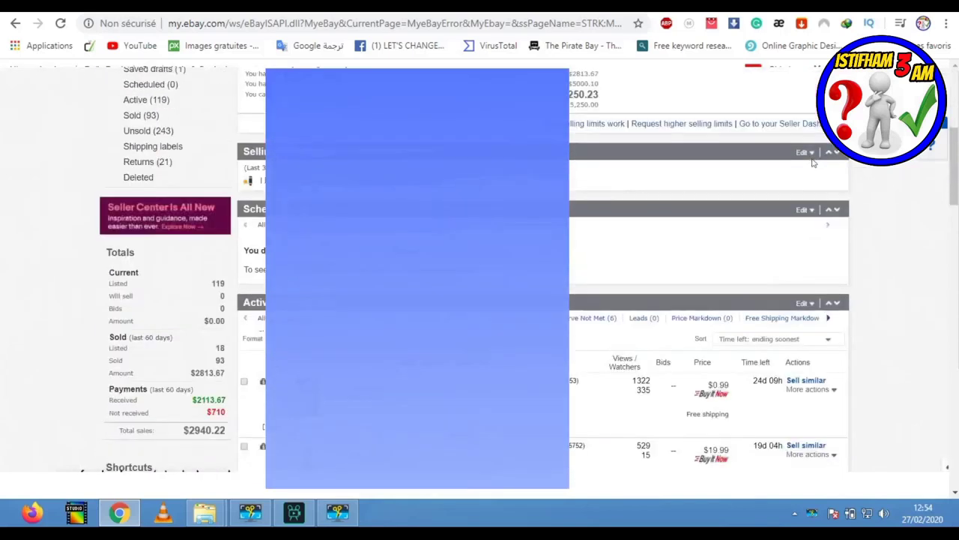
{"action": "scroll", "coordinate": [813, 164], "scroll_direction": "down", "scroll_amount": 6}
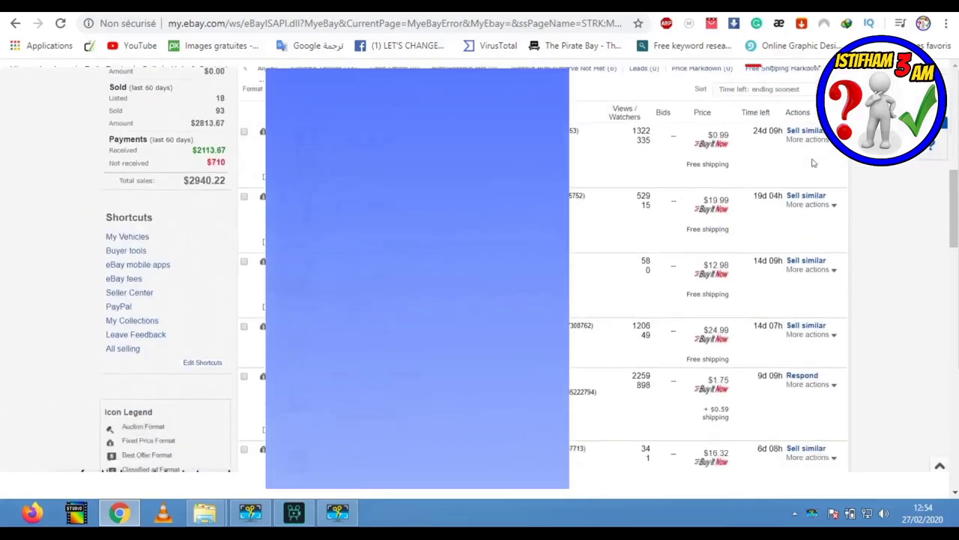
{"action": "scroll", "coordinate": [814, 163], "scroll_direction": "down", "scroll_amount": 2}
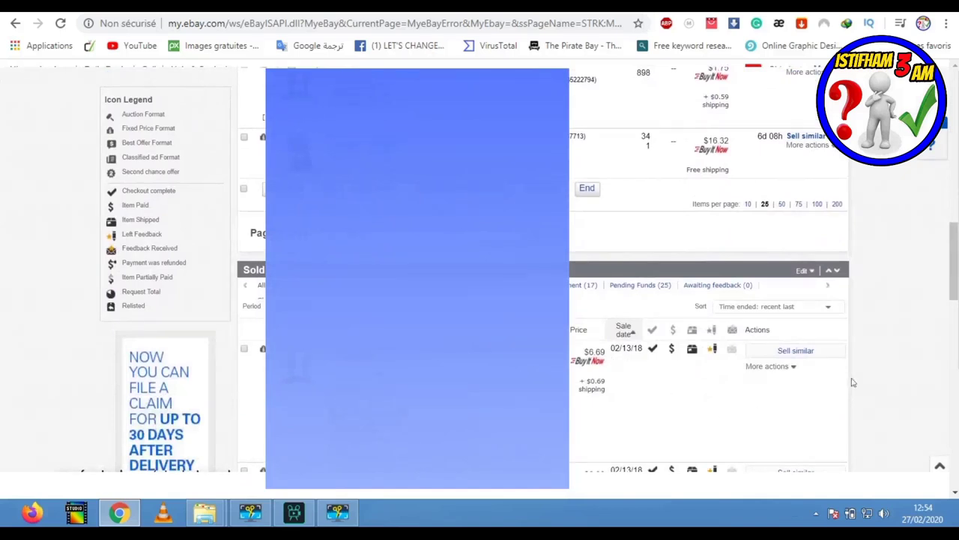
{"action": "left_click", "coordinate": [763, 368]}
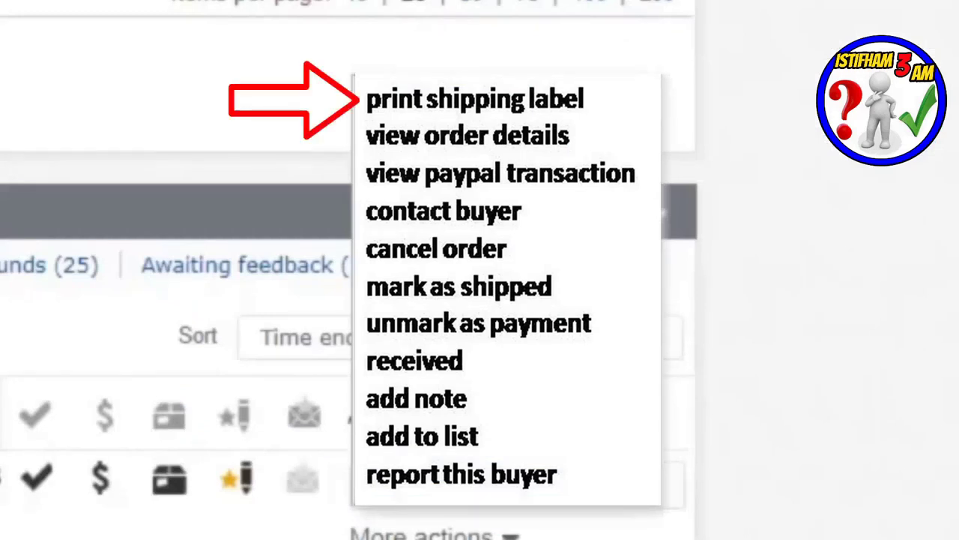
{"action": "left_click", "coordinate": [474, 98]}
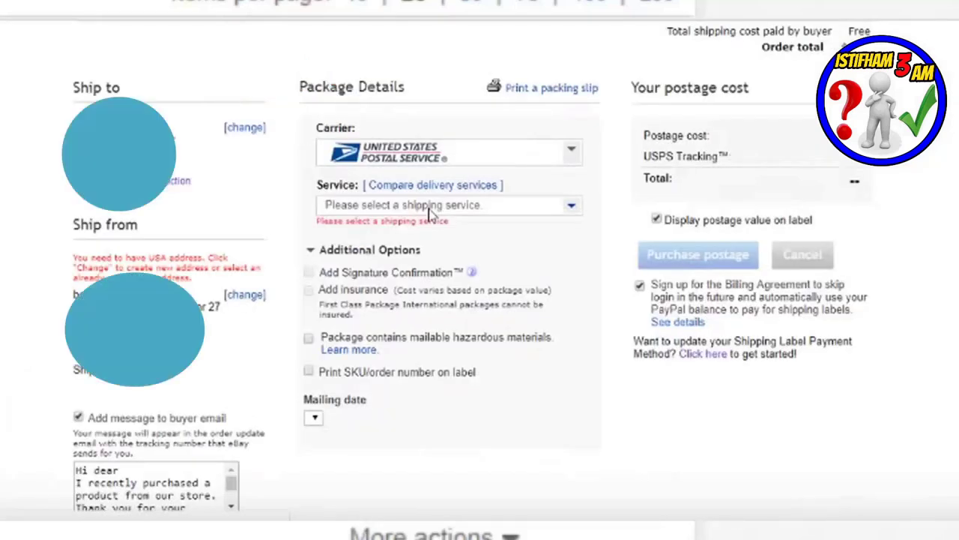